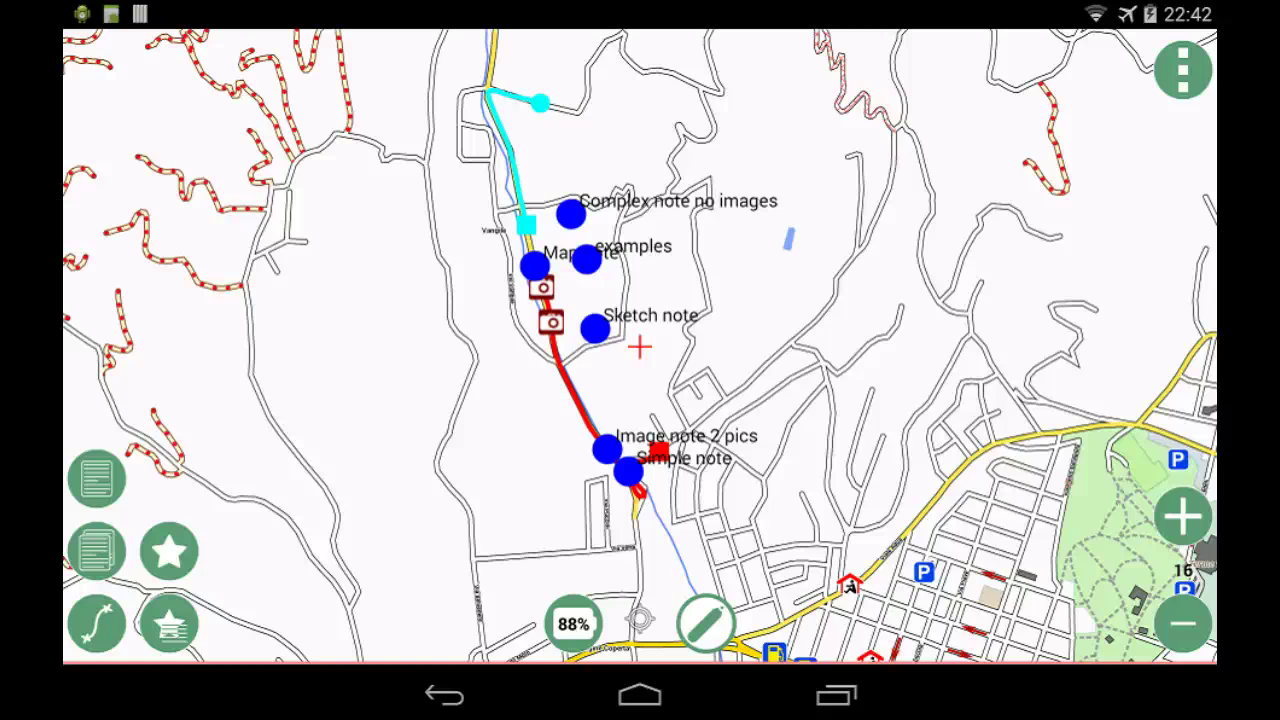
- Open the Map note marker to show its description and the map image around the note
left_click(595, 456)
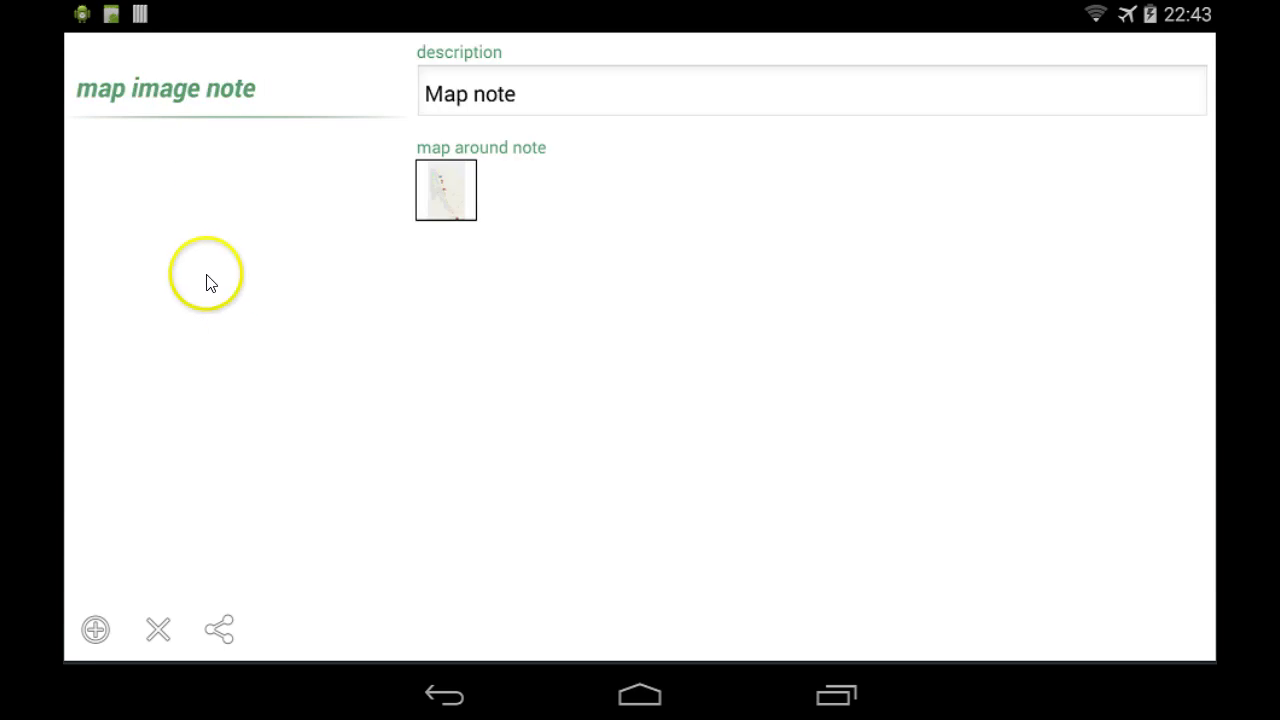
- Review the map image, text, sketch, Simple note date/coordinates and the 'Image note 2 pics' note
left_click(465, 218)
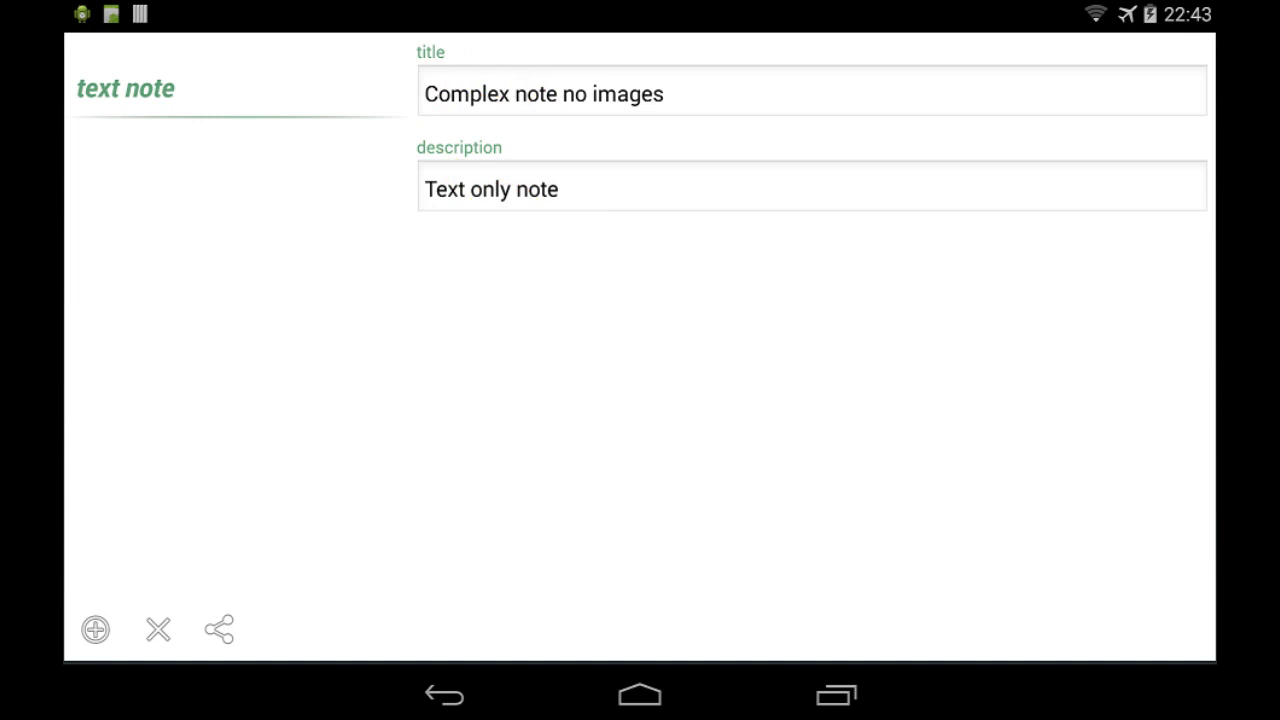
key("Escape")
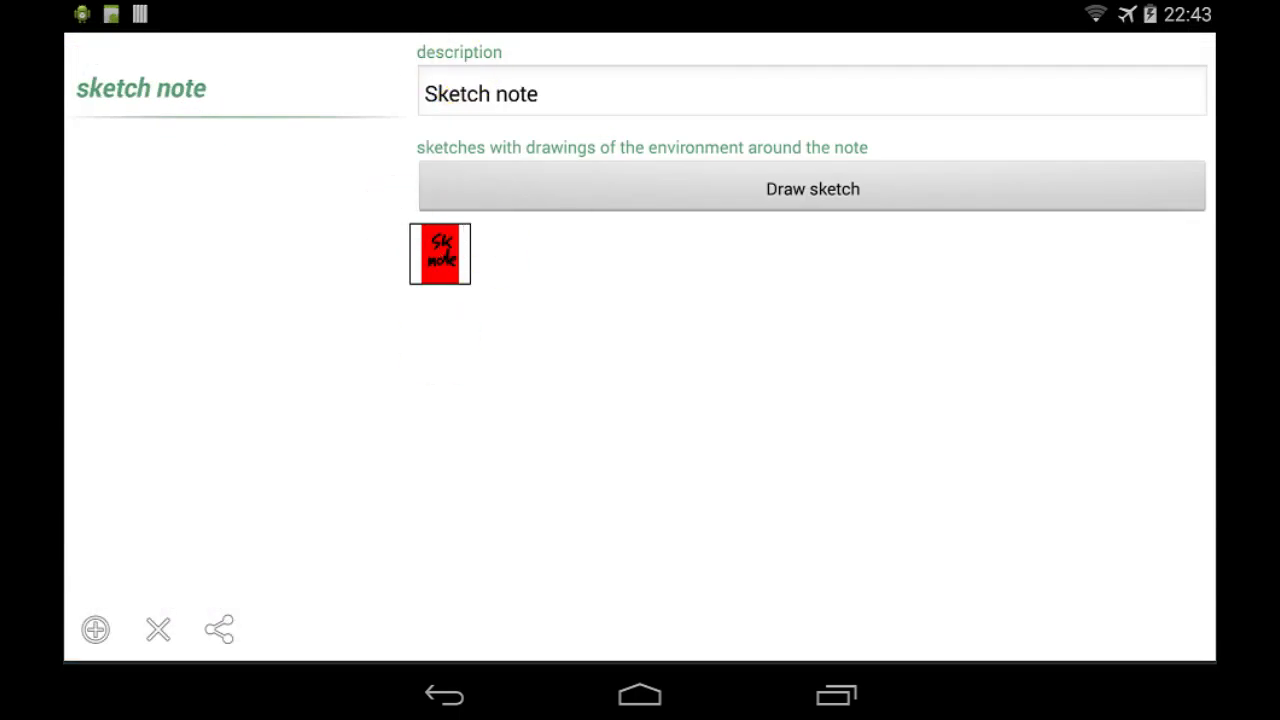
key("Escape")
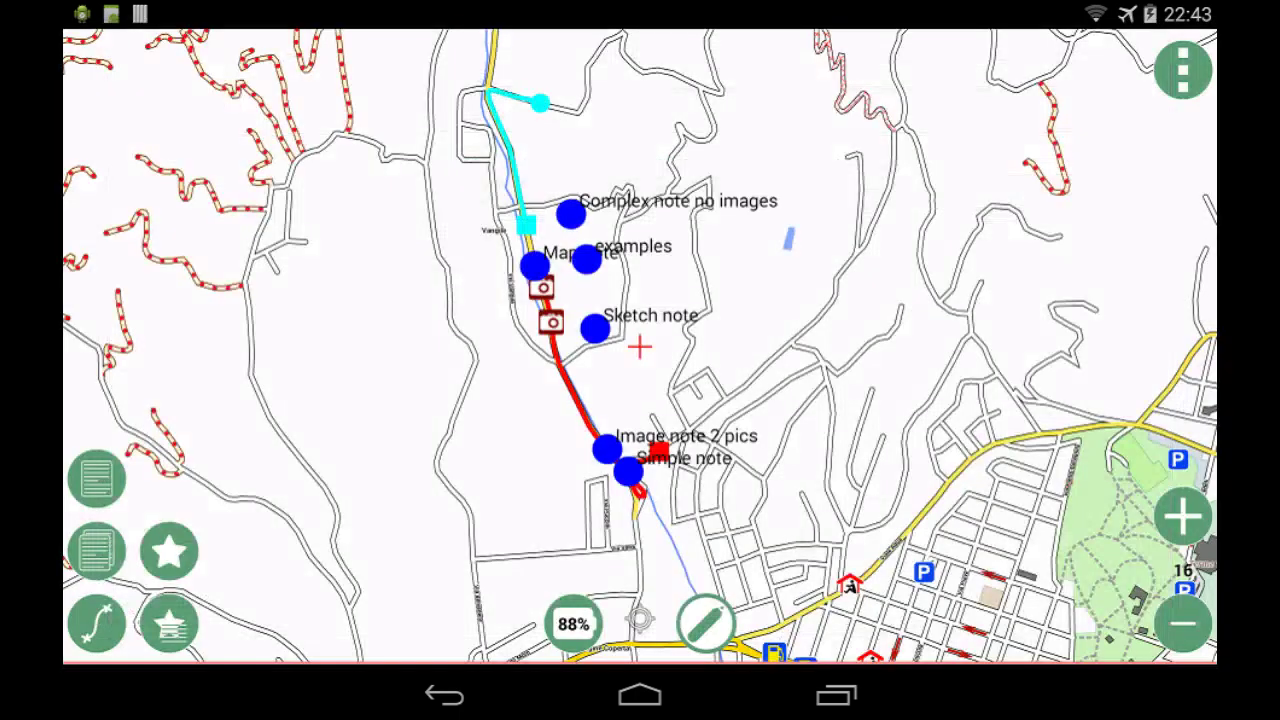
left_click(629, 470)
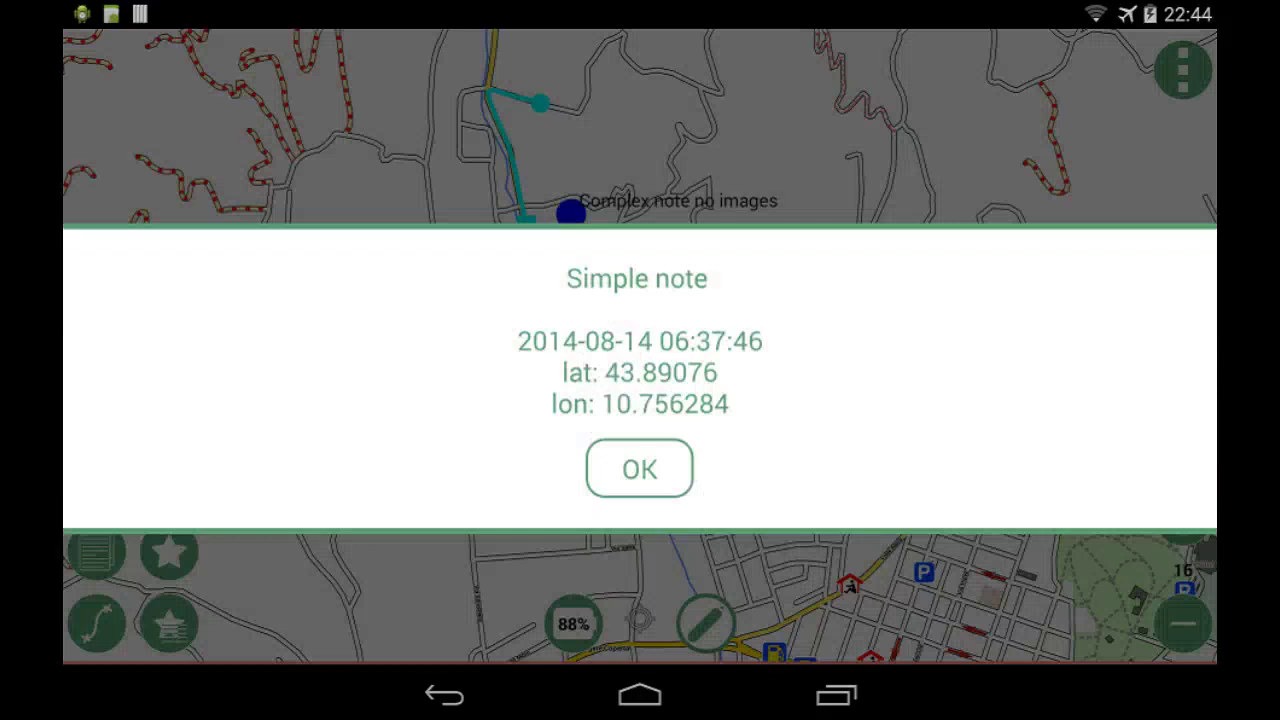
left_click(631, 468)
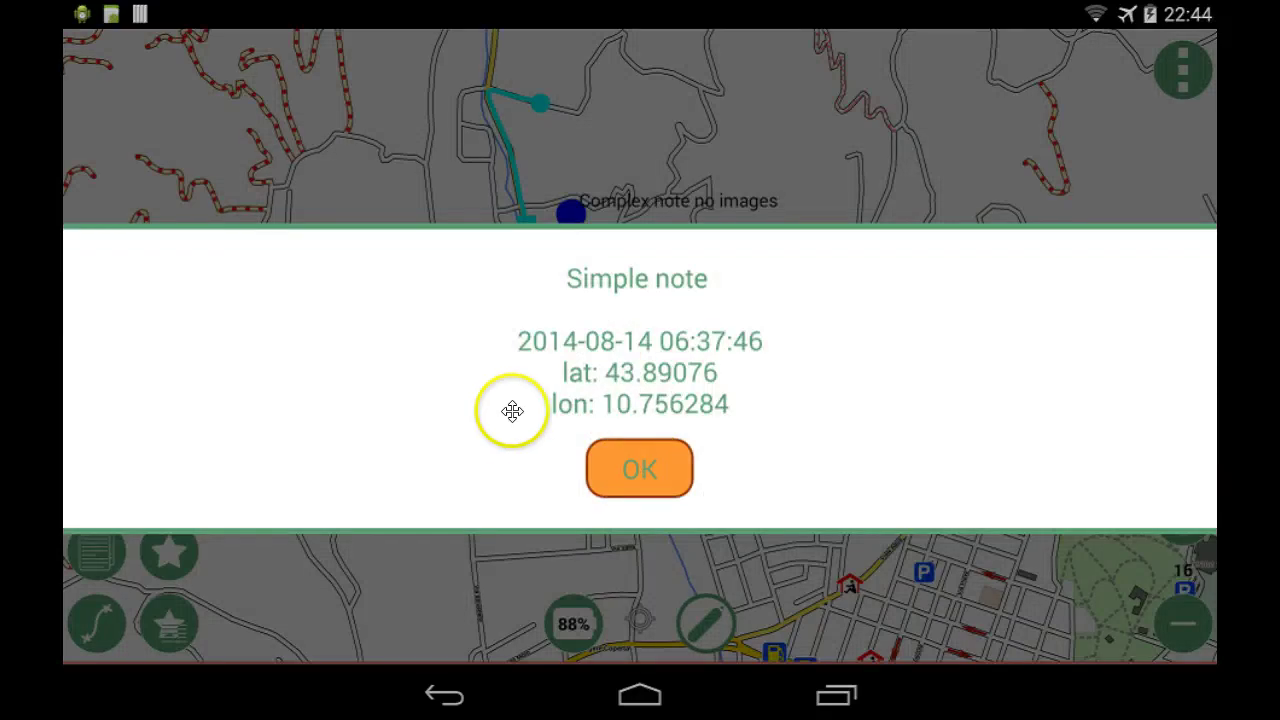
left_click(606, 445)
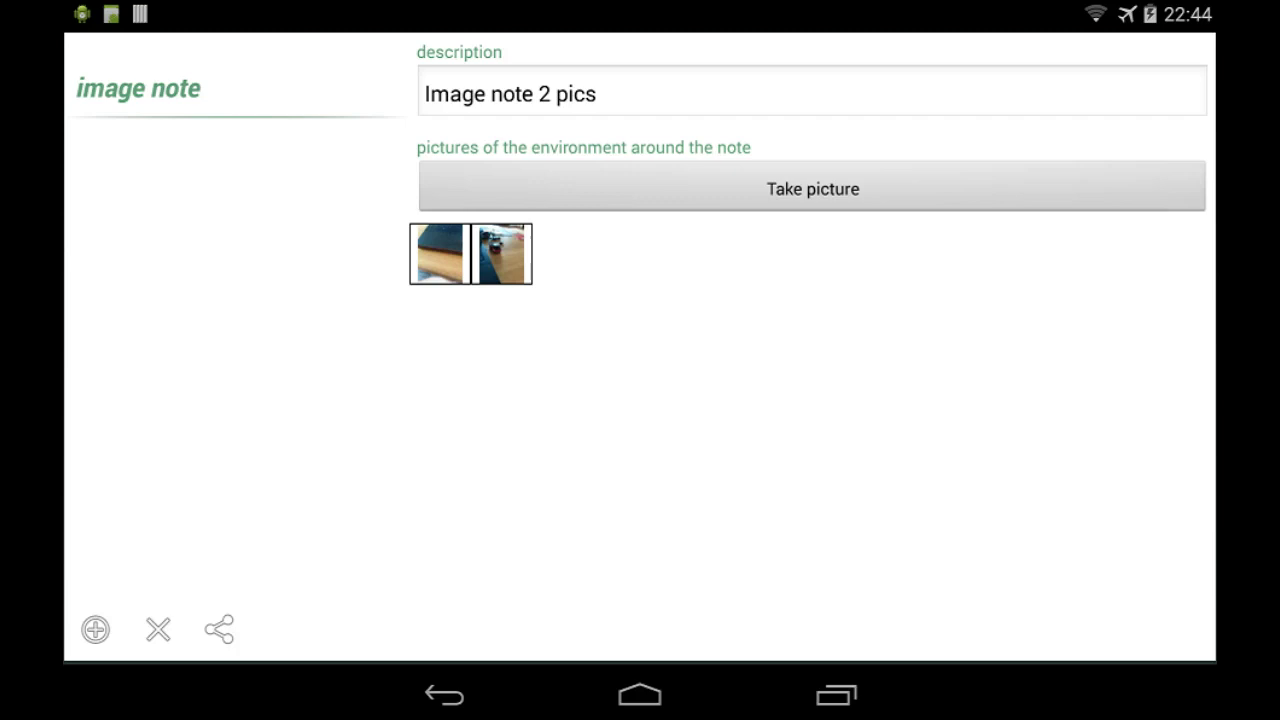
key("Escape")
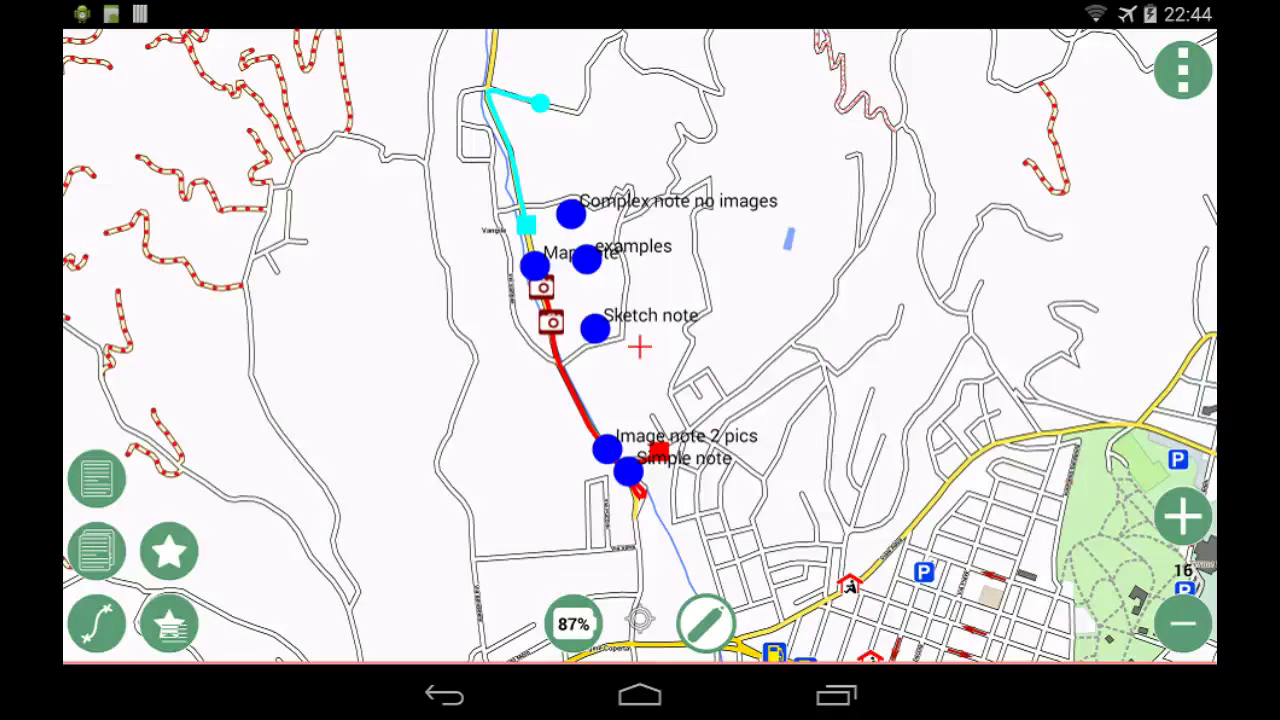
- Browse the examples form's text, numeric, date, time, labels, boolean and combos sections
left_click(586, 257)
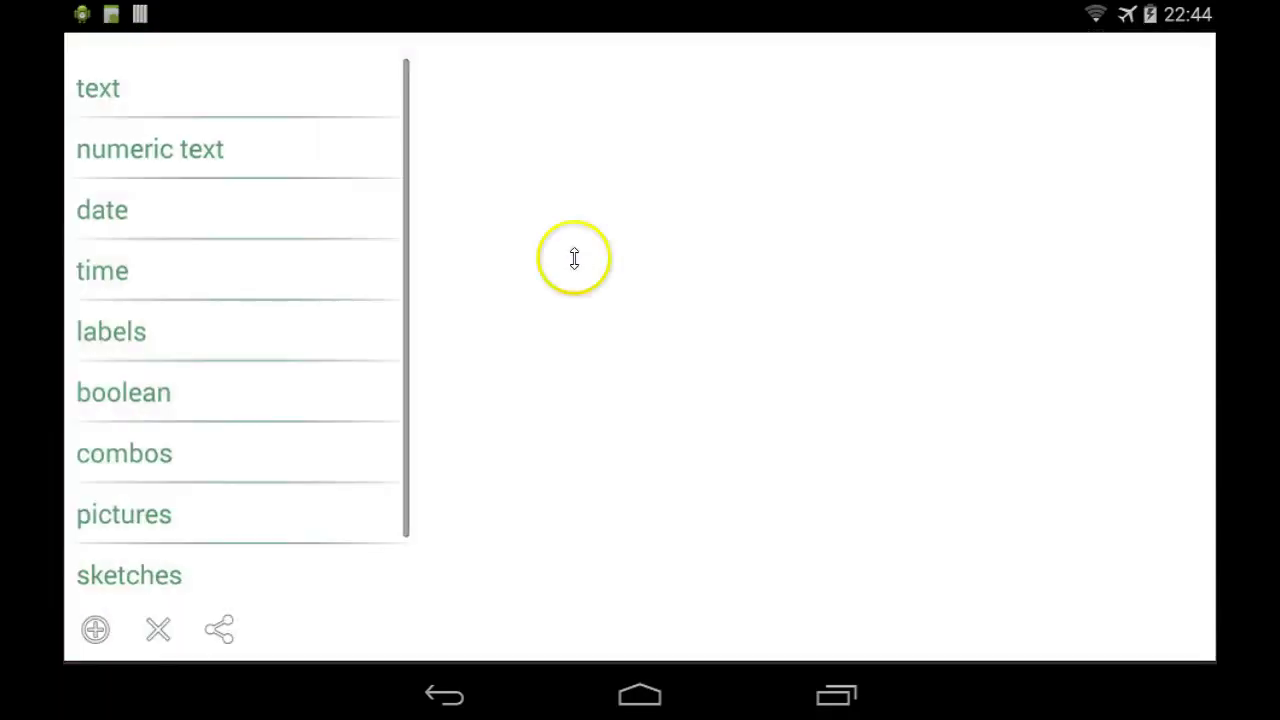
left_click(96, 86)
left_click(143, 143)
left_click(97, 220)
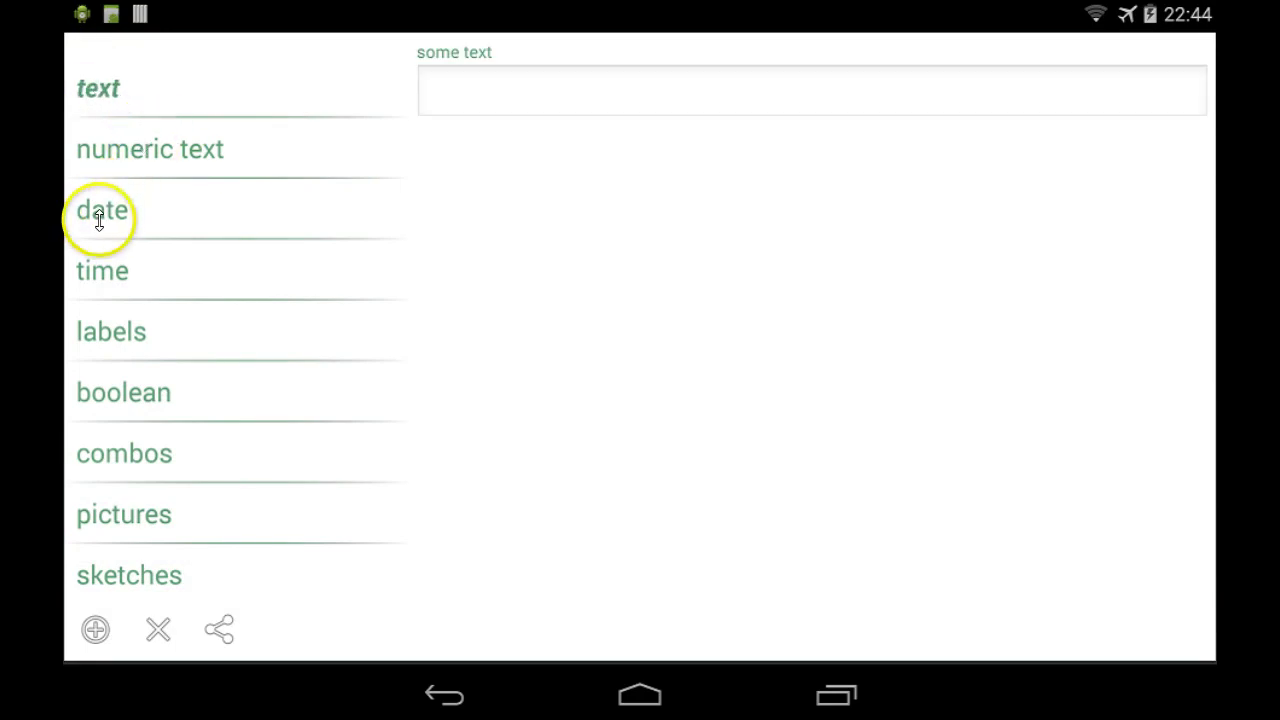
left_click(97, 266)
left_click(111, 330)
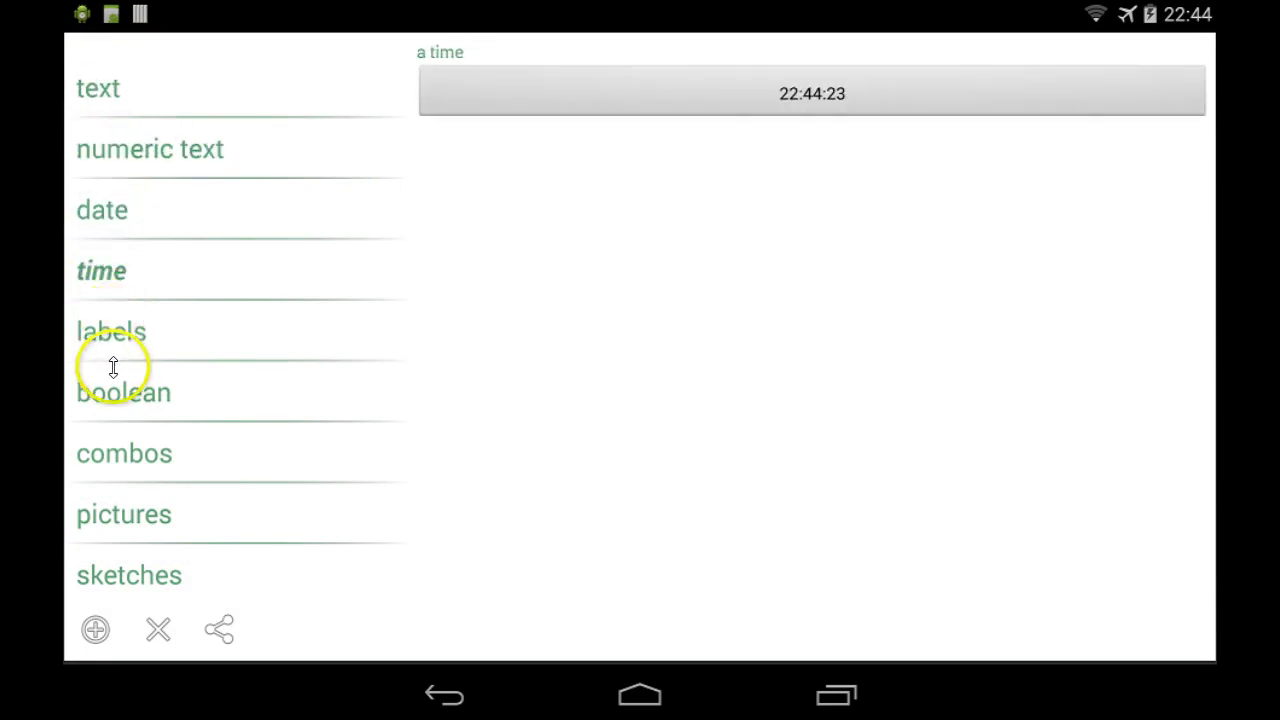
left_click(125, 392)
left_click(146, 490)
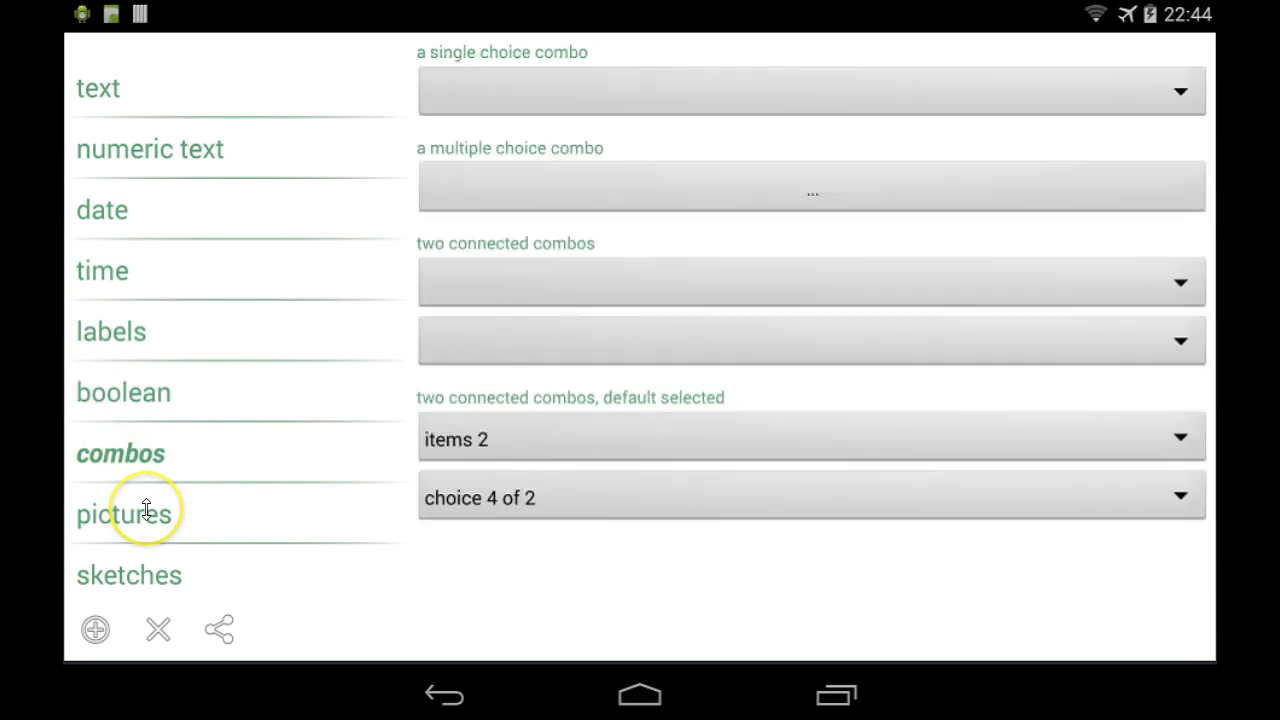
left_click(158, 630)
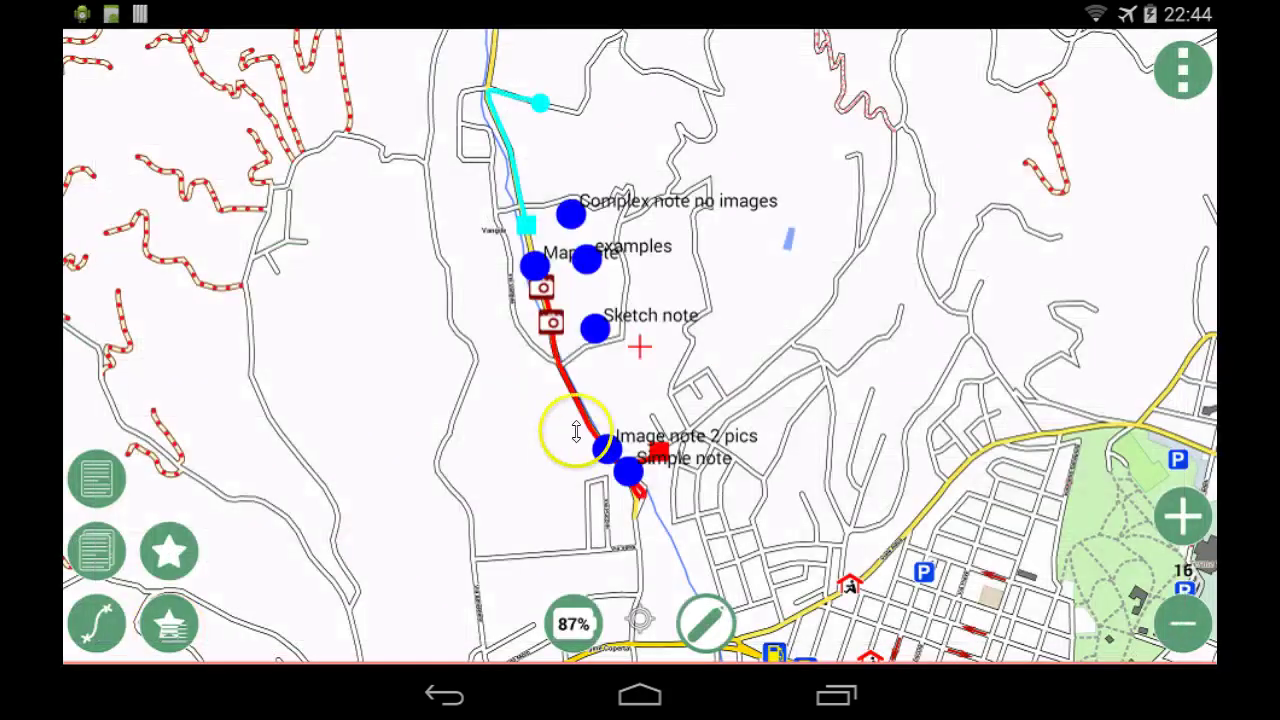
left_click(551, 320)
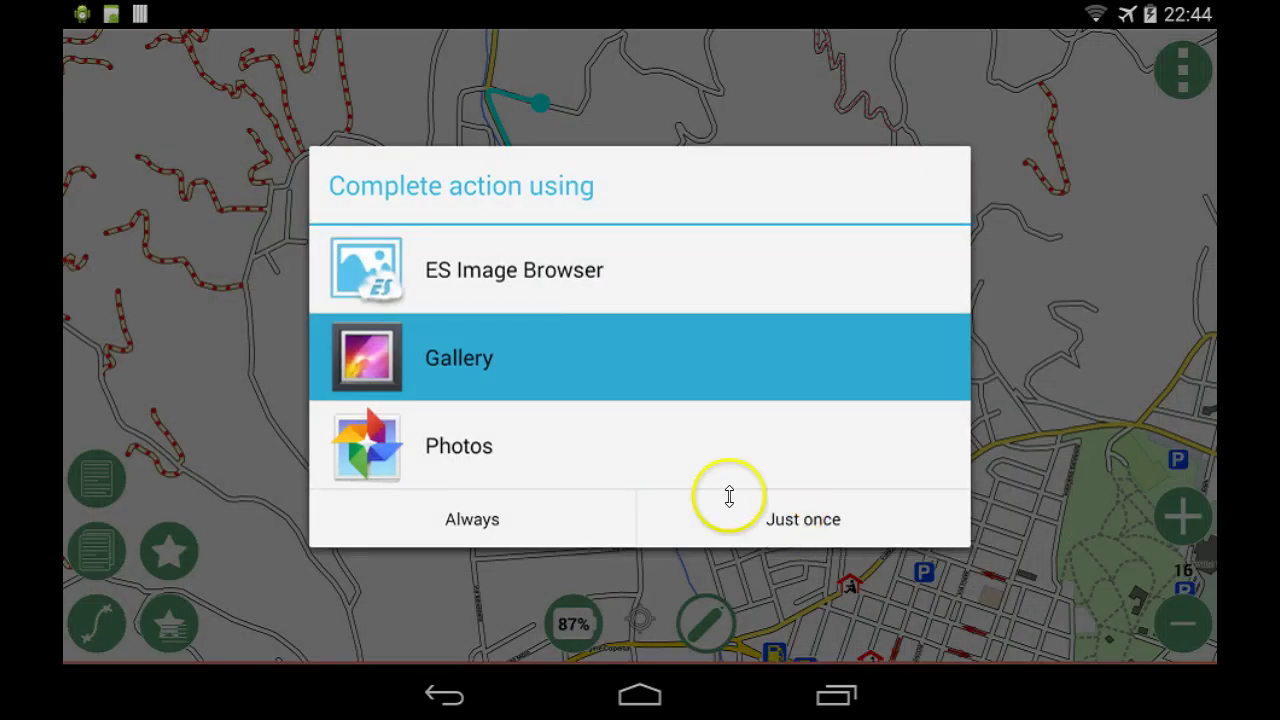
left_click(728, 496)
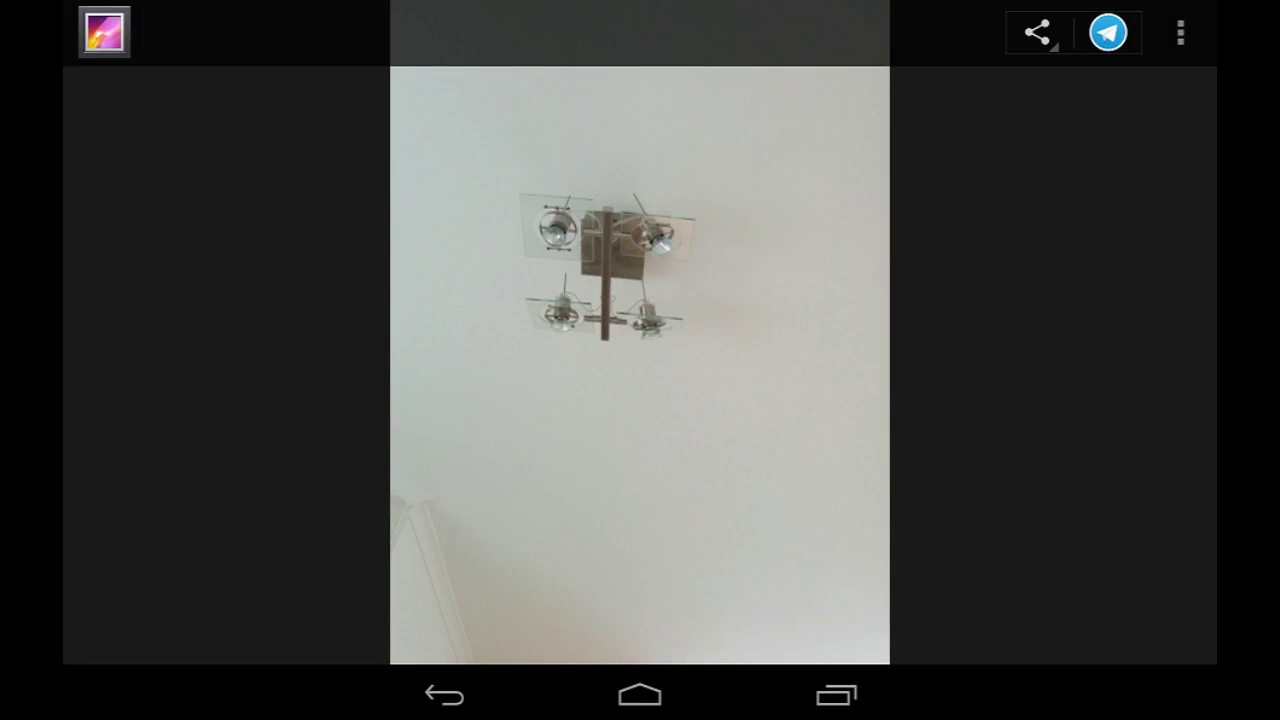
left_click(444, 695)
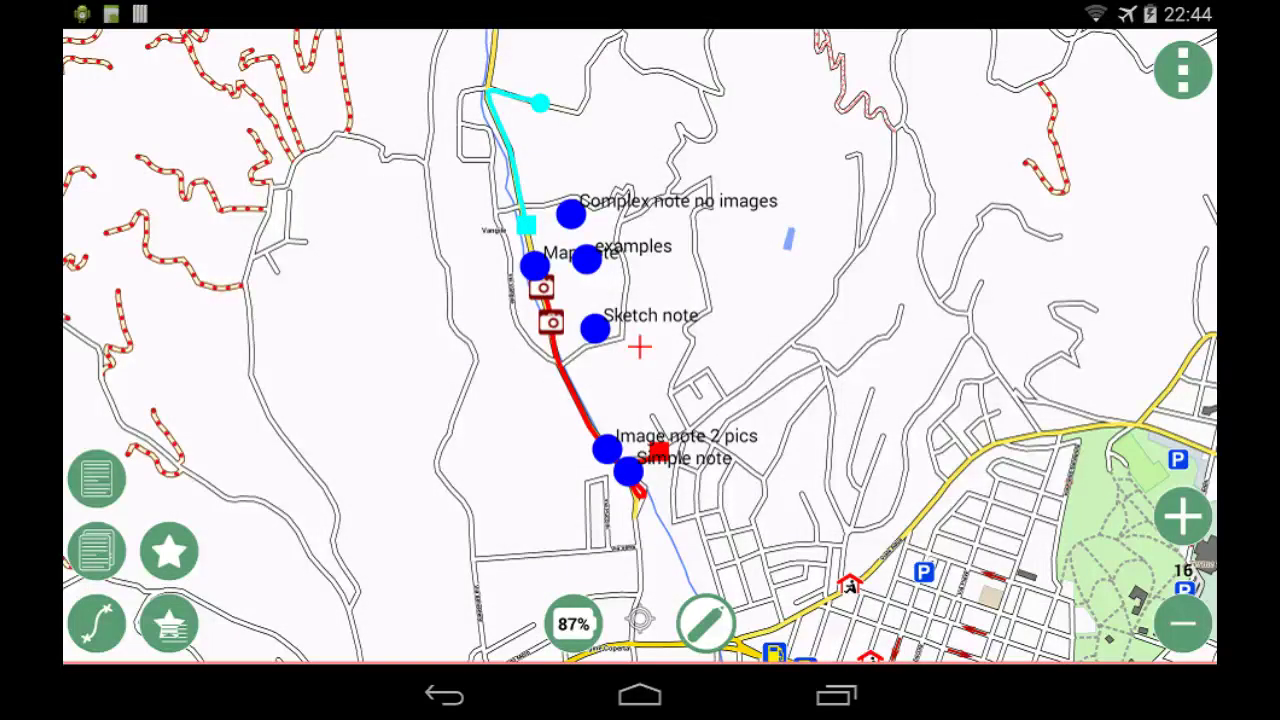
left_click(541, 288)
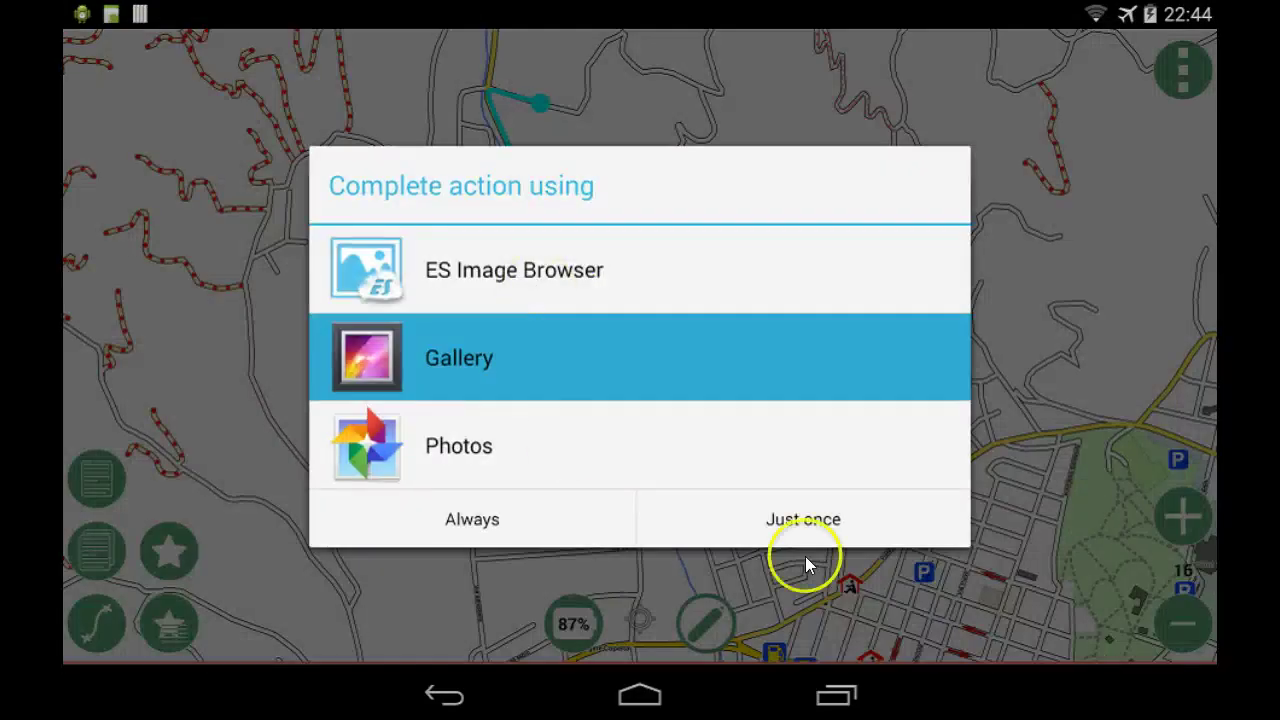
left_click(782, 524)
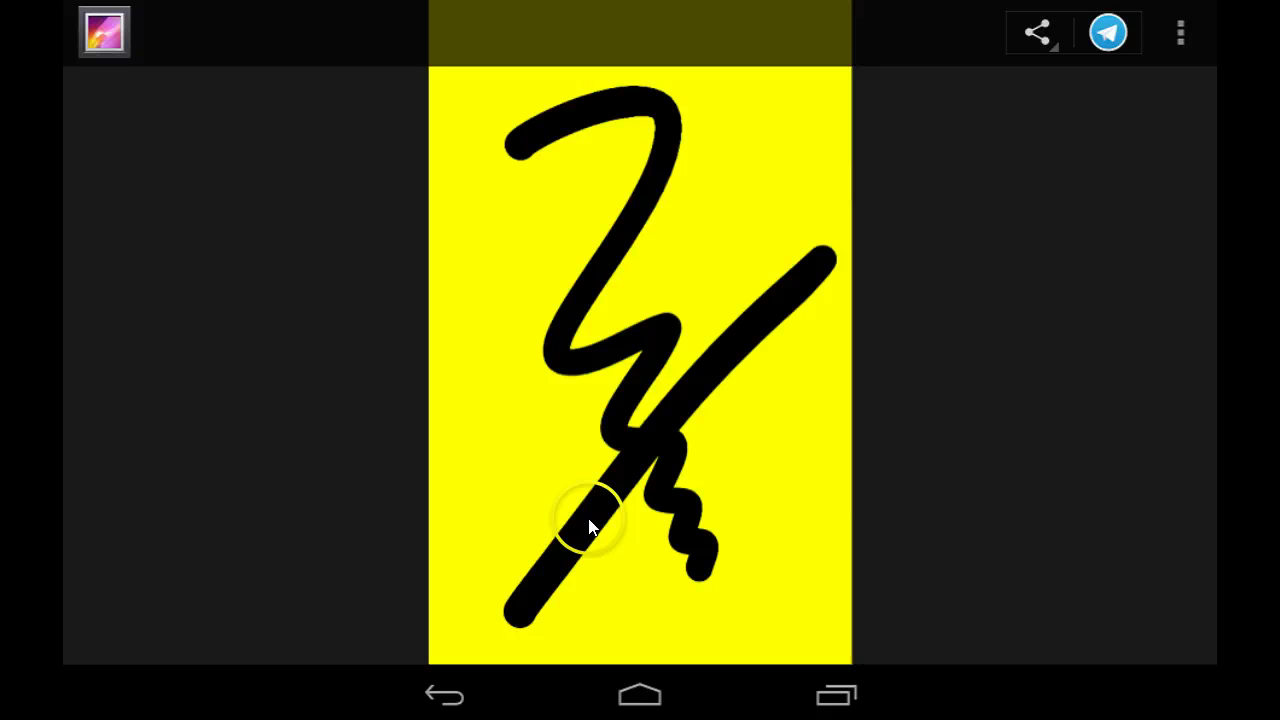
left_click(444, 695)
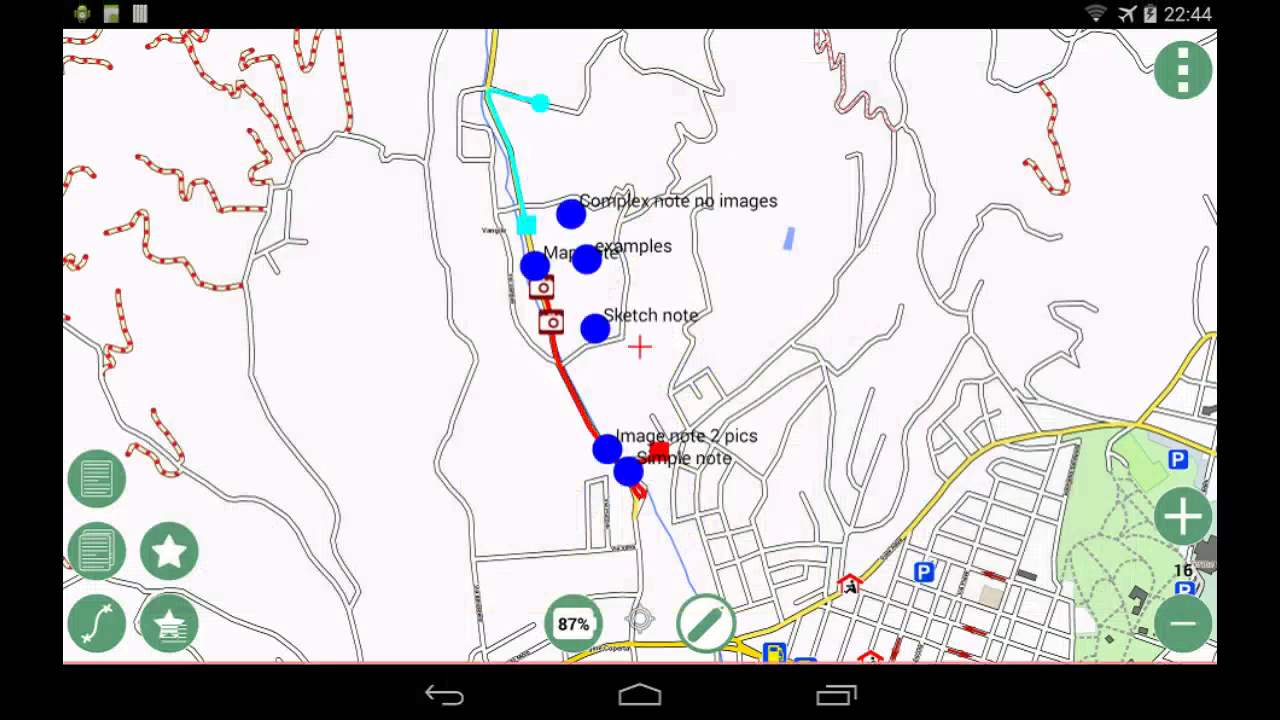
left_click(241, 57)
left_click(729, 283)
left_click(358, 222)
- Switch to the geopaparazzi folder window and open geopaparazzi_test_4_conversion
key("alt+Tab")
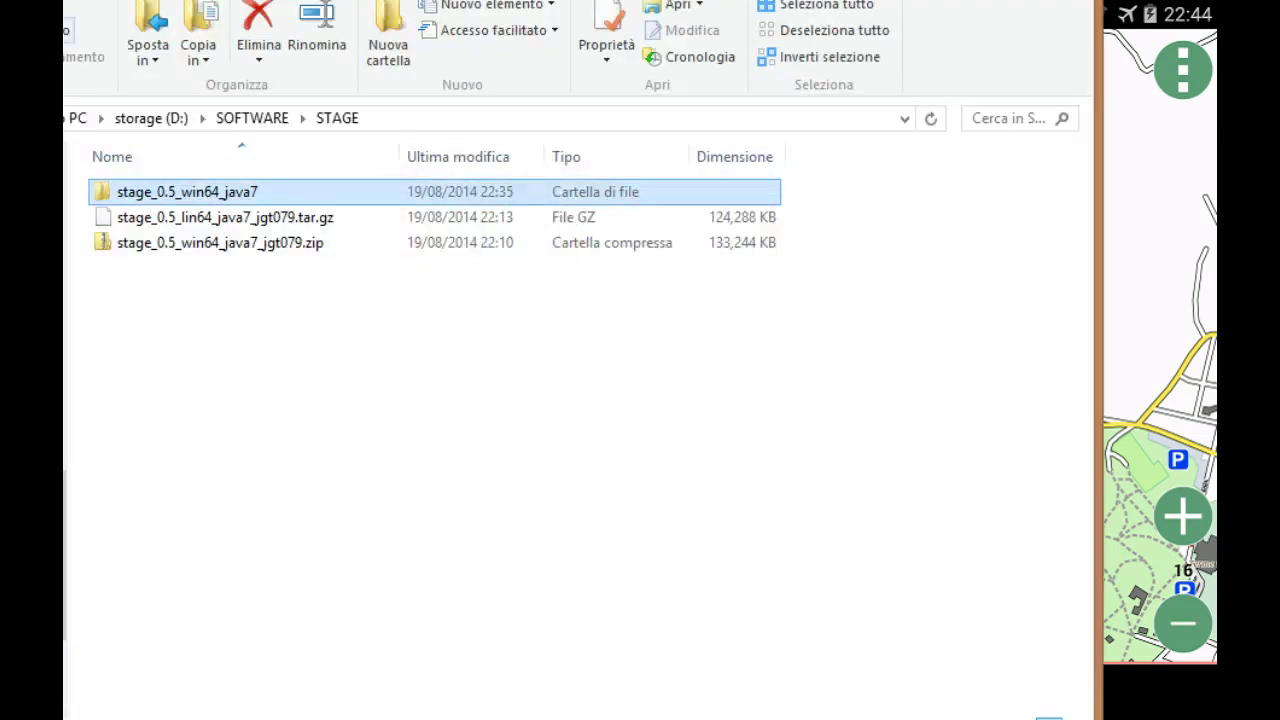
key("alt+Tab")
left_click(270, 235)
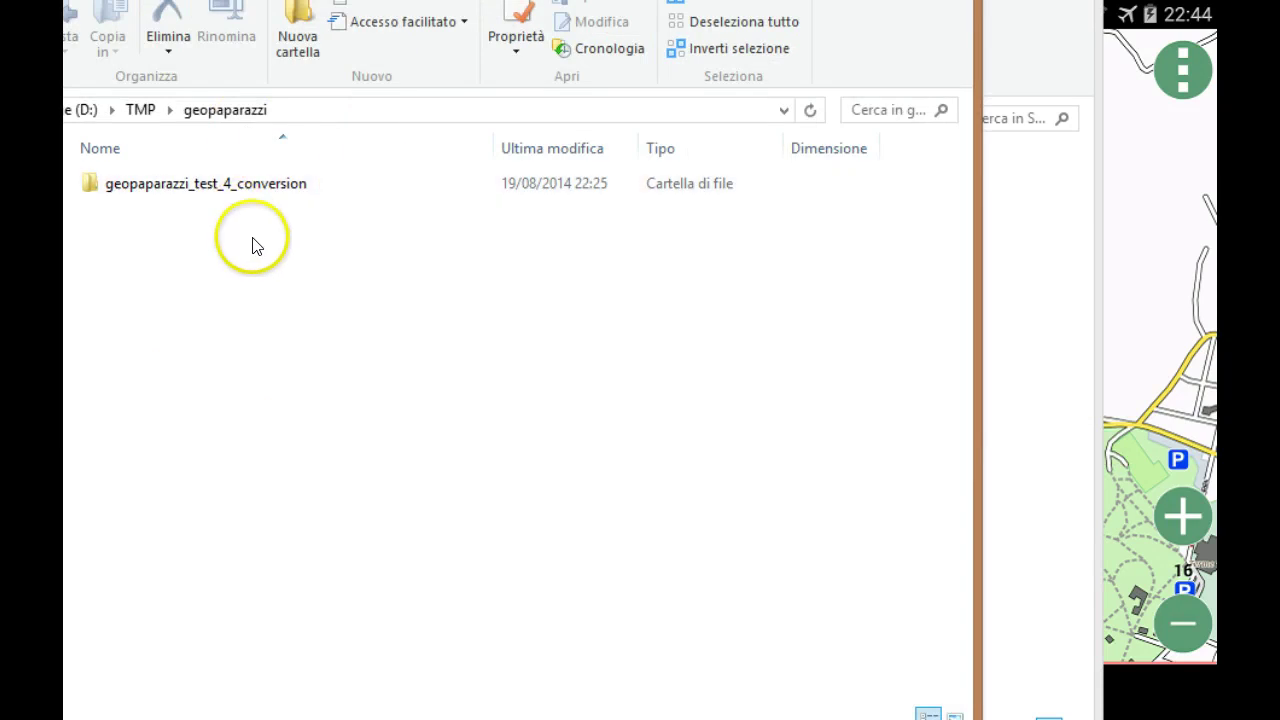
left_click(251, 184)
left_click(268, 201)
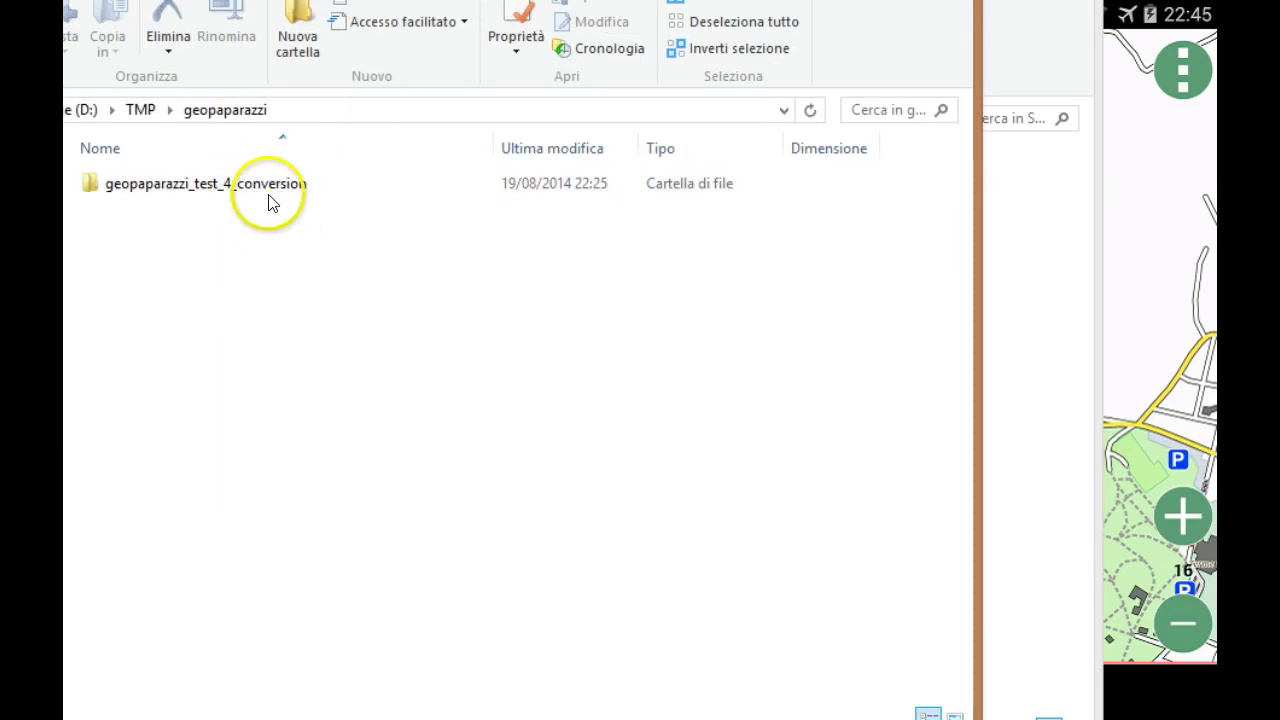
left_click(263, 193)
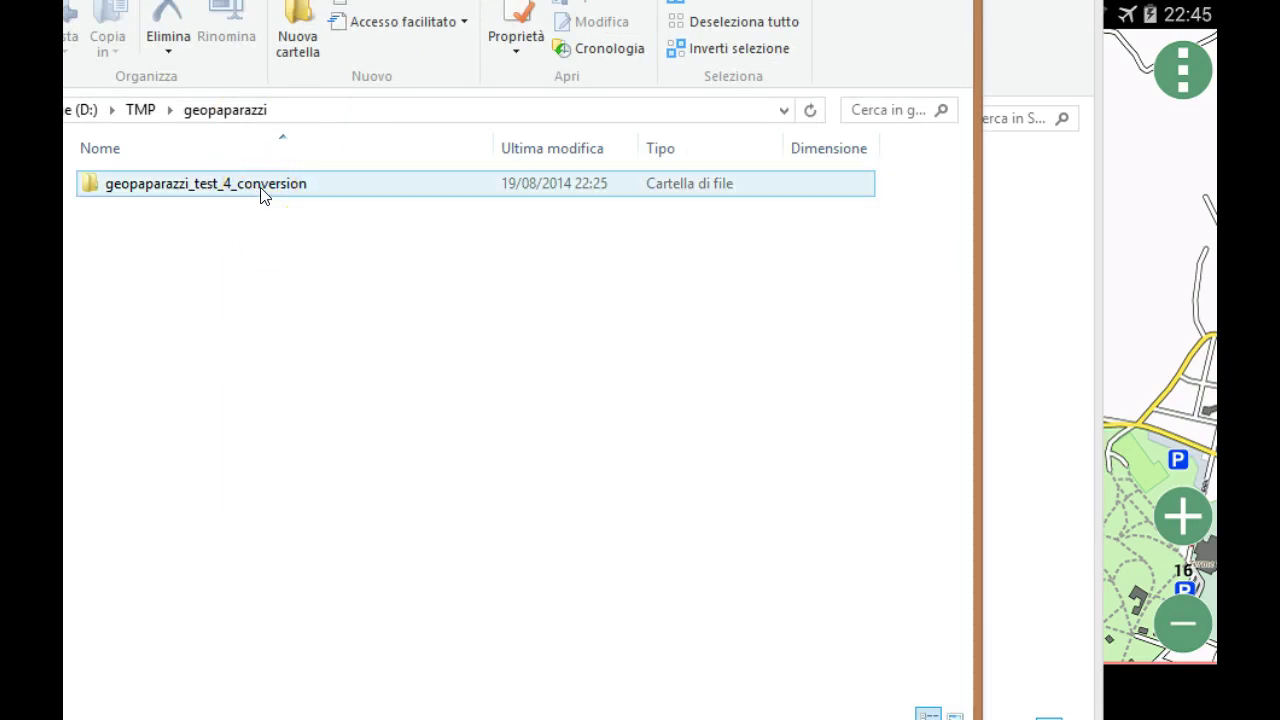
left_click(251, 236)
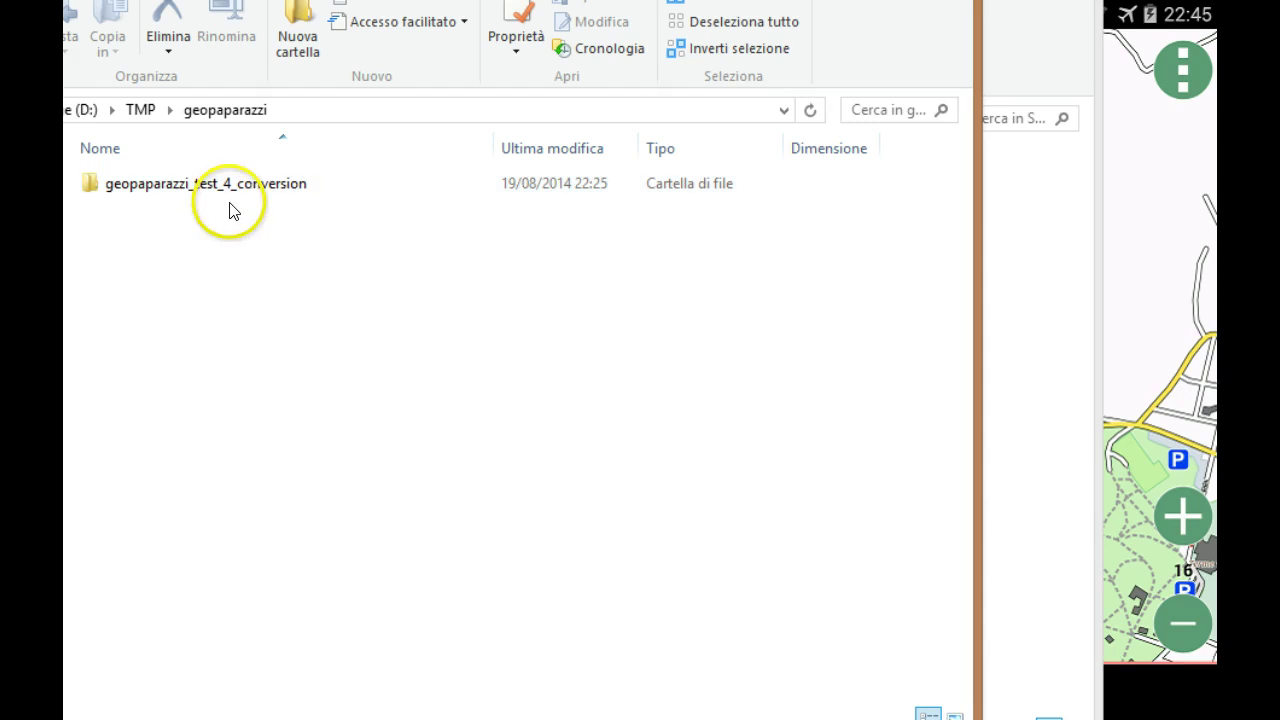
left_click(249, 187)
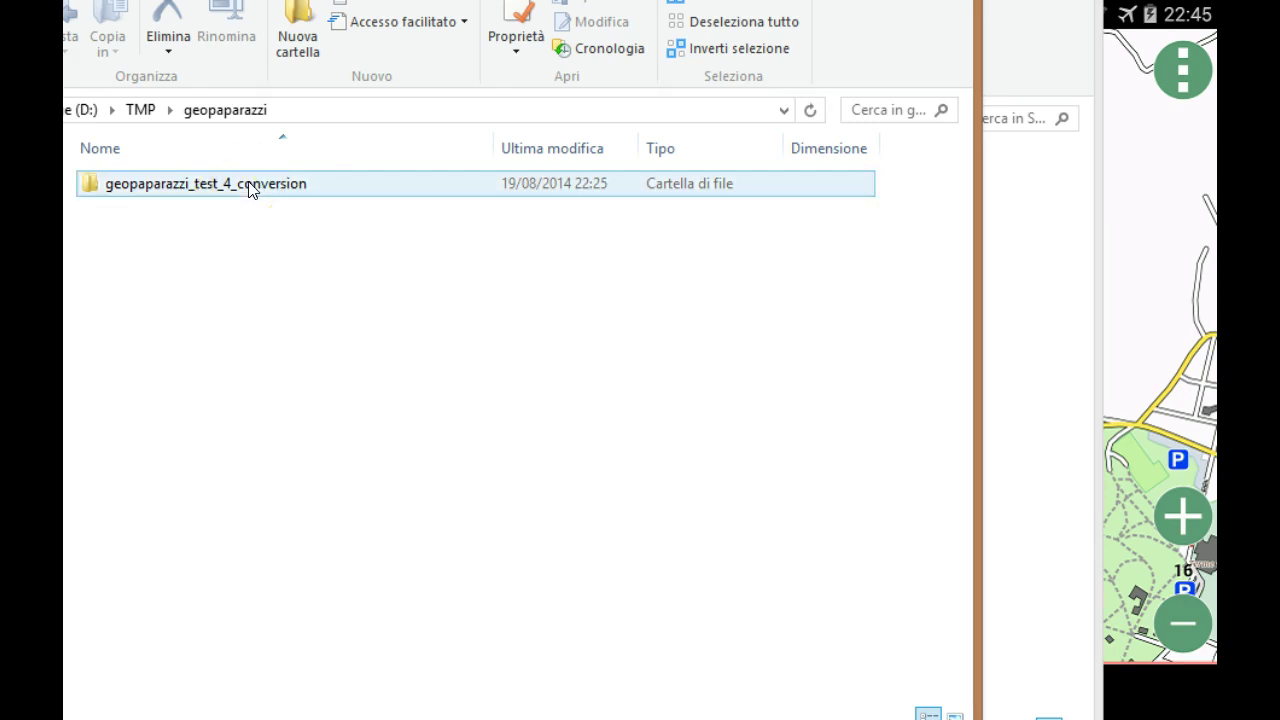
double_click(250, 187)
- Inspect the geopaparazzi.db and geopaparazzi.db-journal files, then open the media folder
left_click(207, 208)
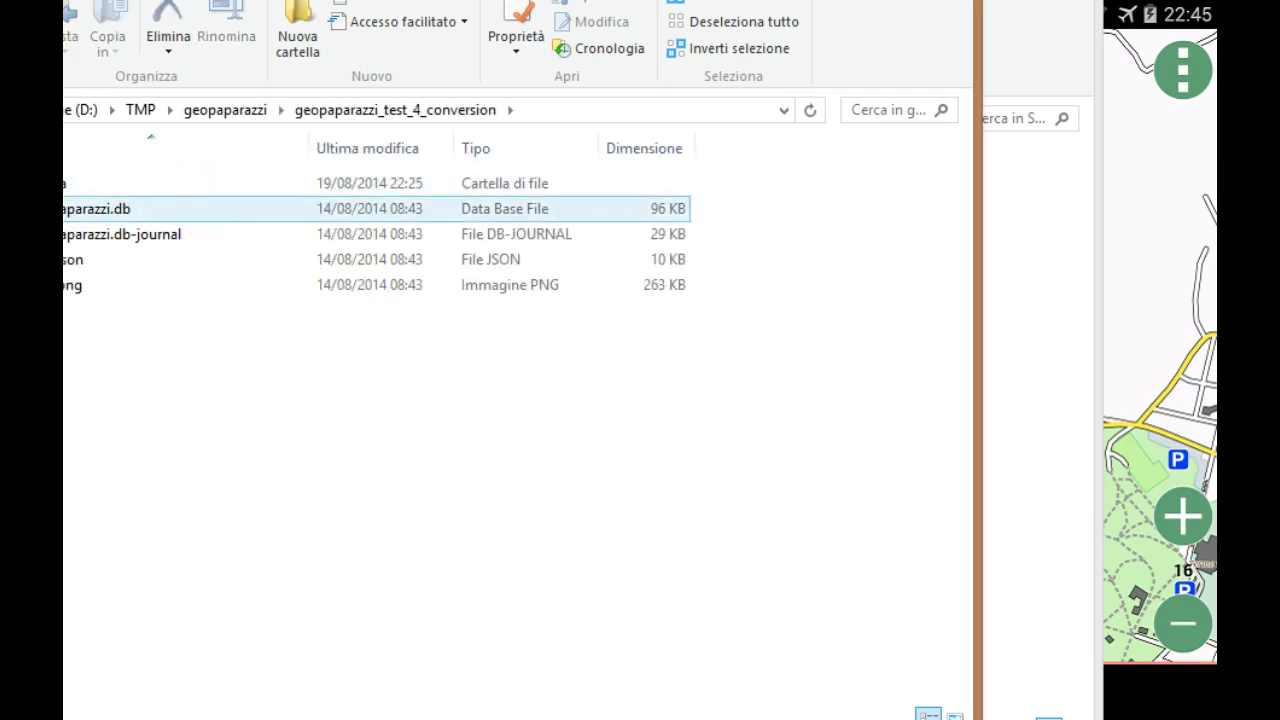
left_click(73, 181)
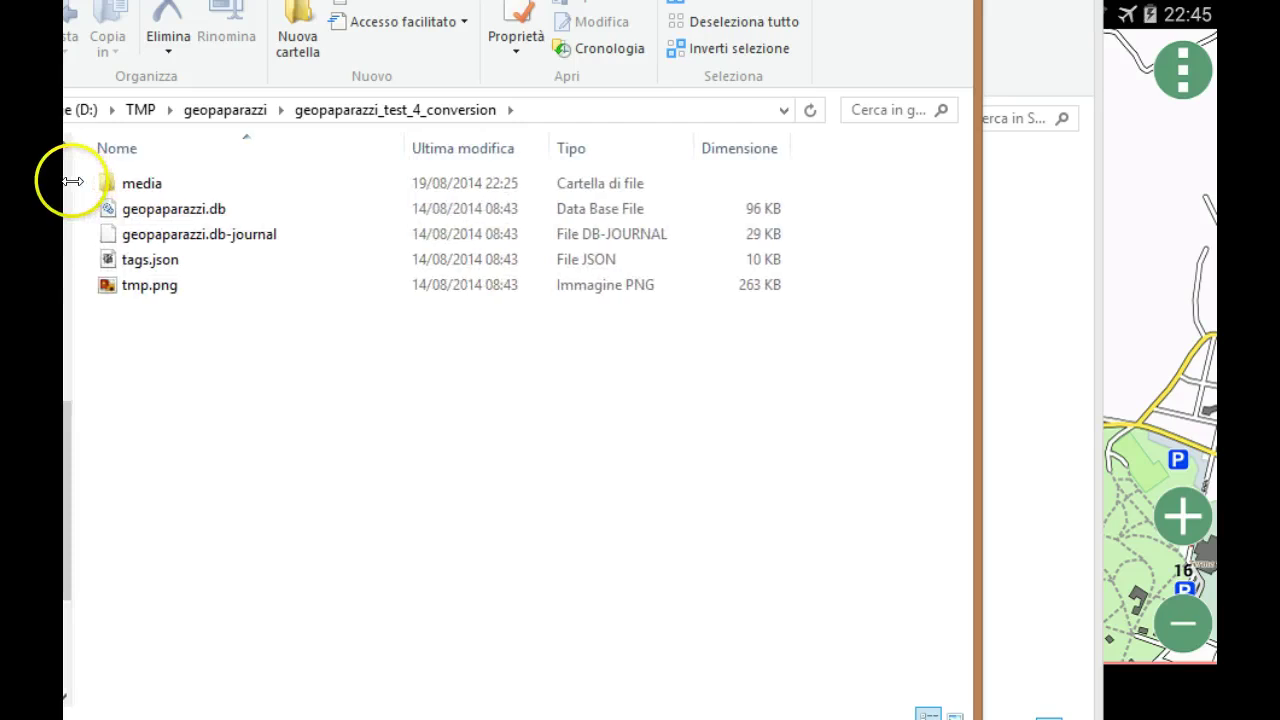
left_click(223, 205)
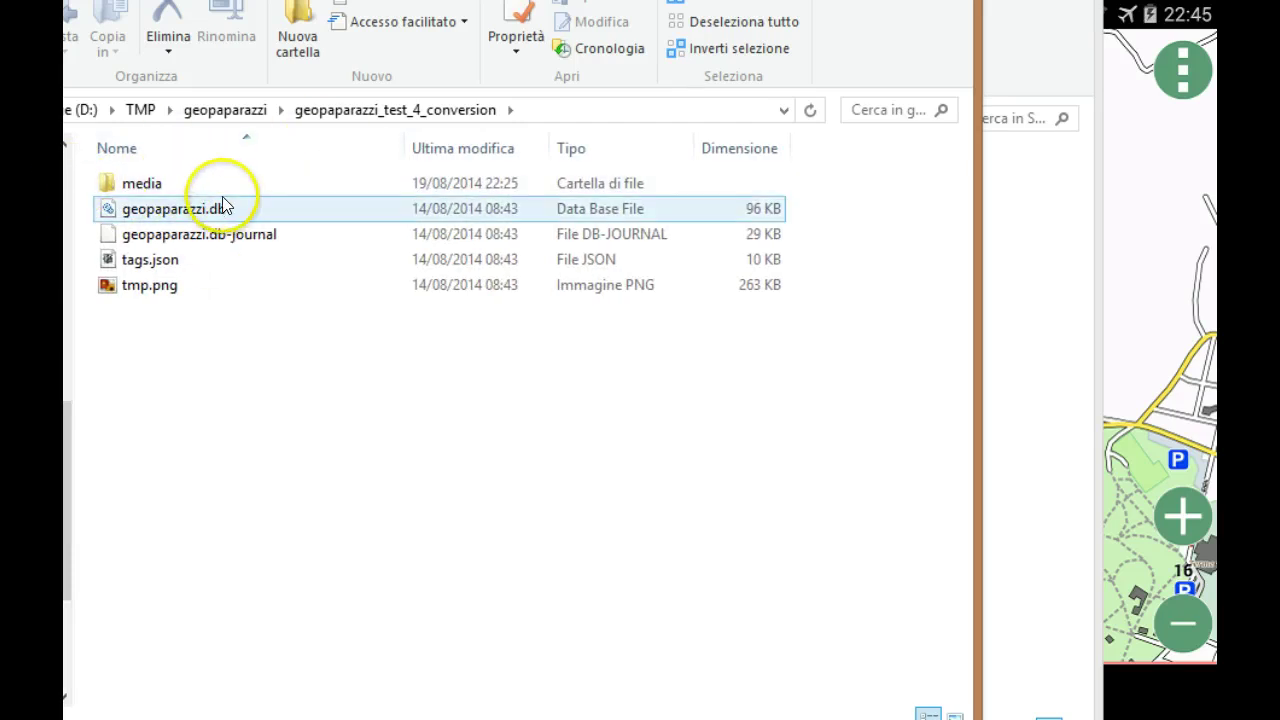
left_click(250, 240, "ctrl")
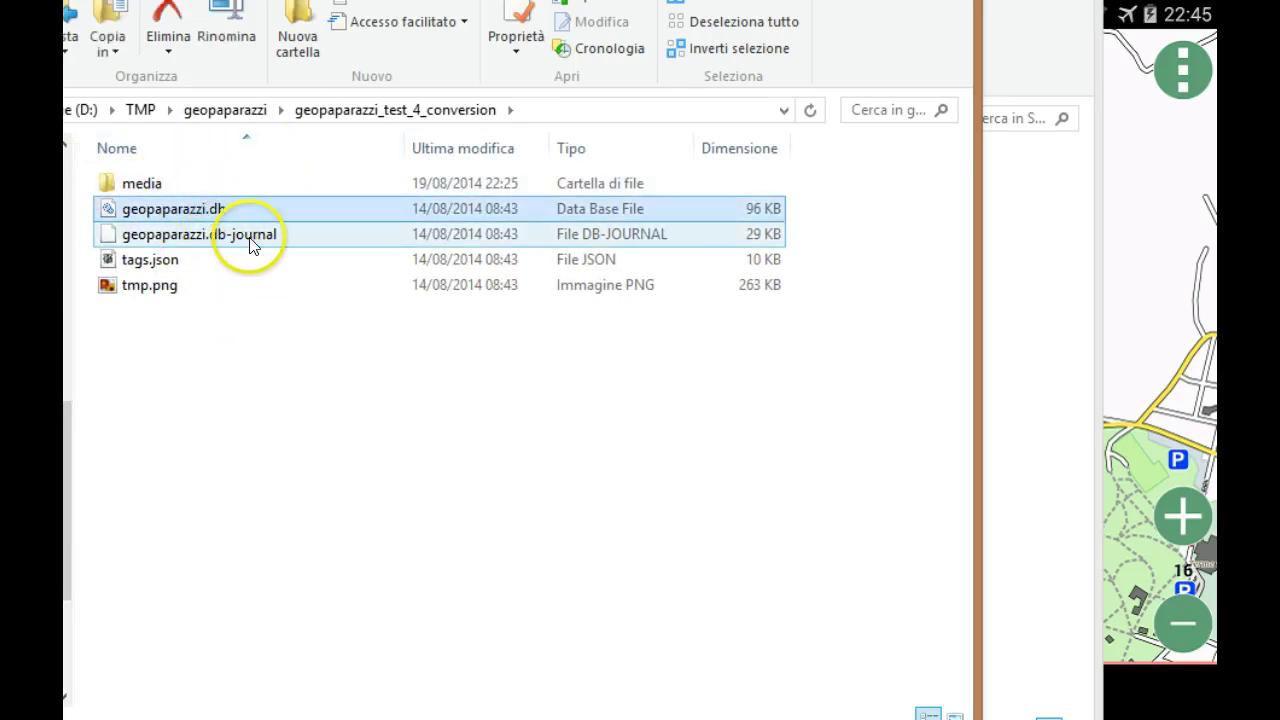
left_click(168, 209)
left_click(146, 189)
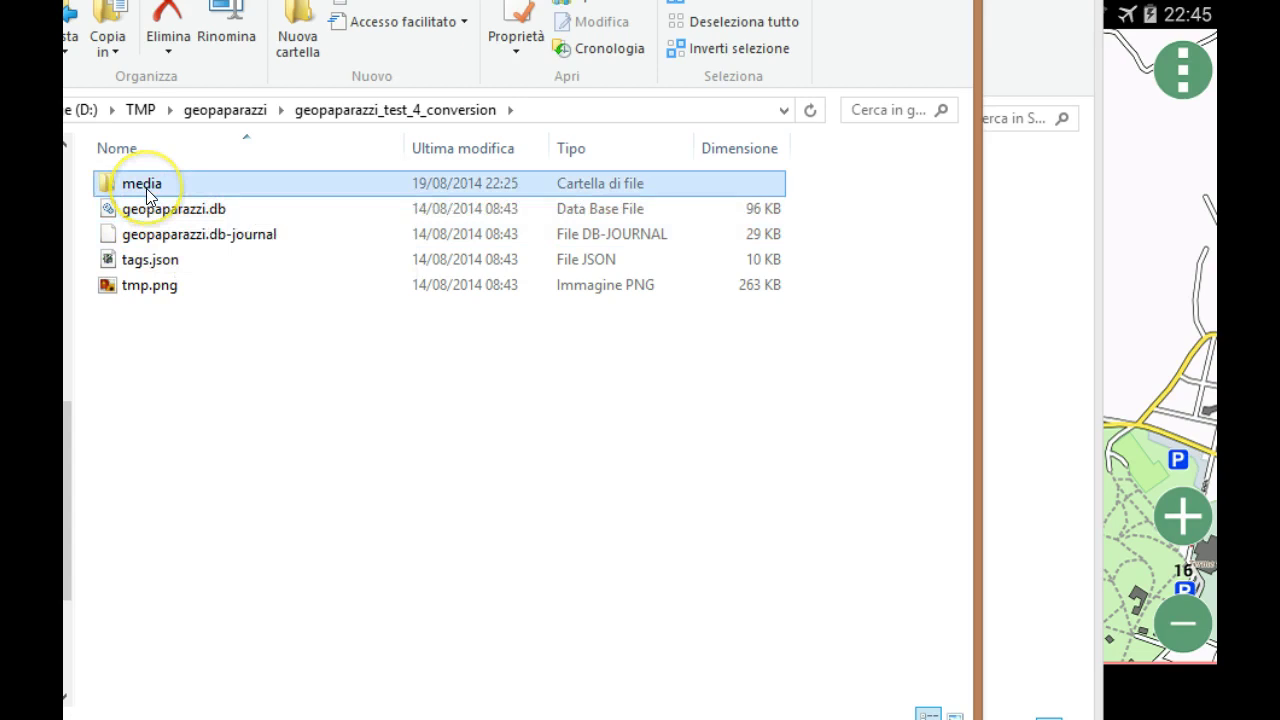
double_click(146, 188)
- Inspect the IMG and SKETCH .properties files, then go back up to D:\TMP\geopaparazzi
left_click(226, 216)
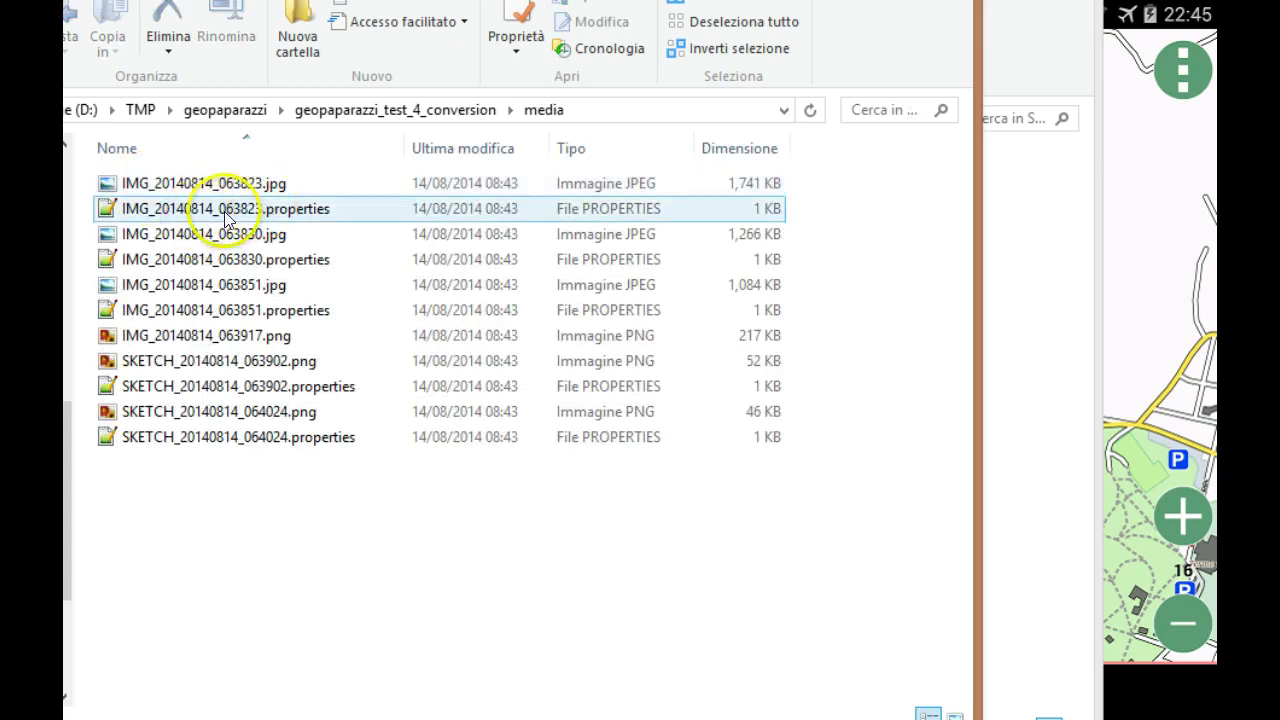
left_click(248, 440, "ctrl")
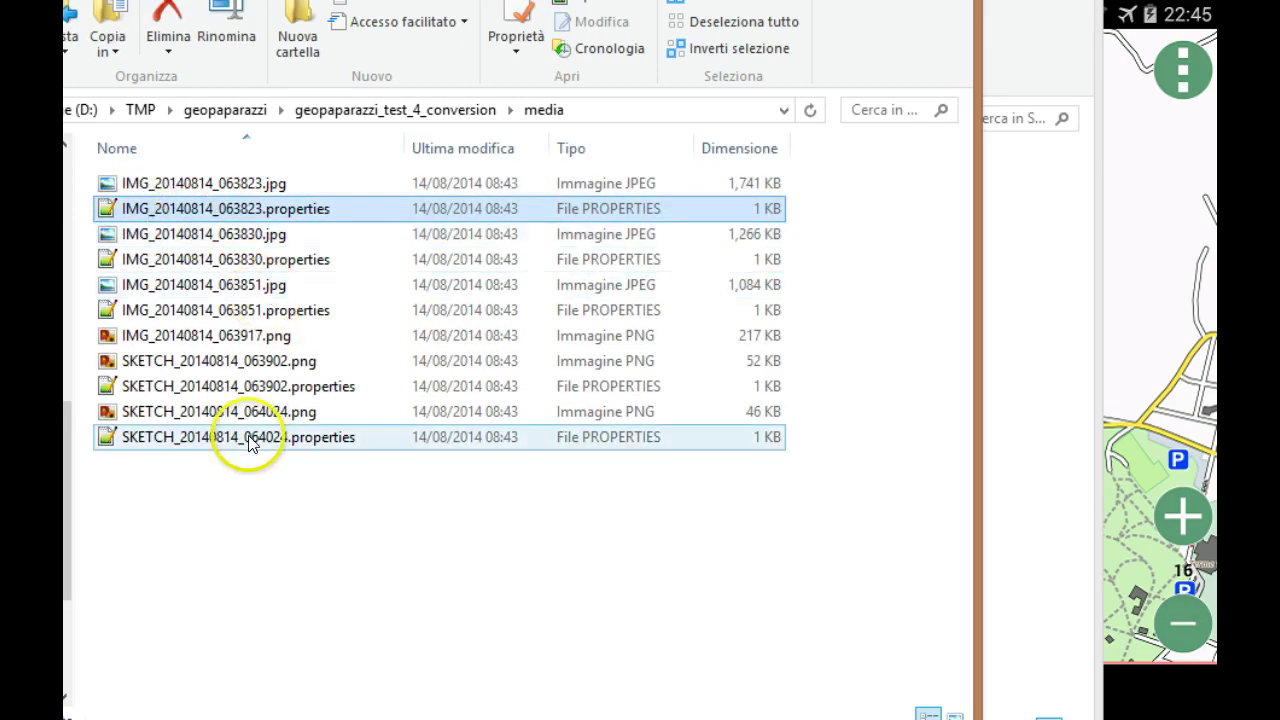
left_click(280, 208)
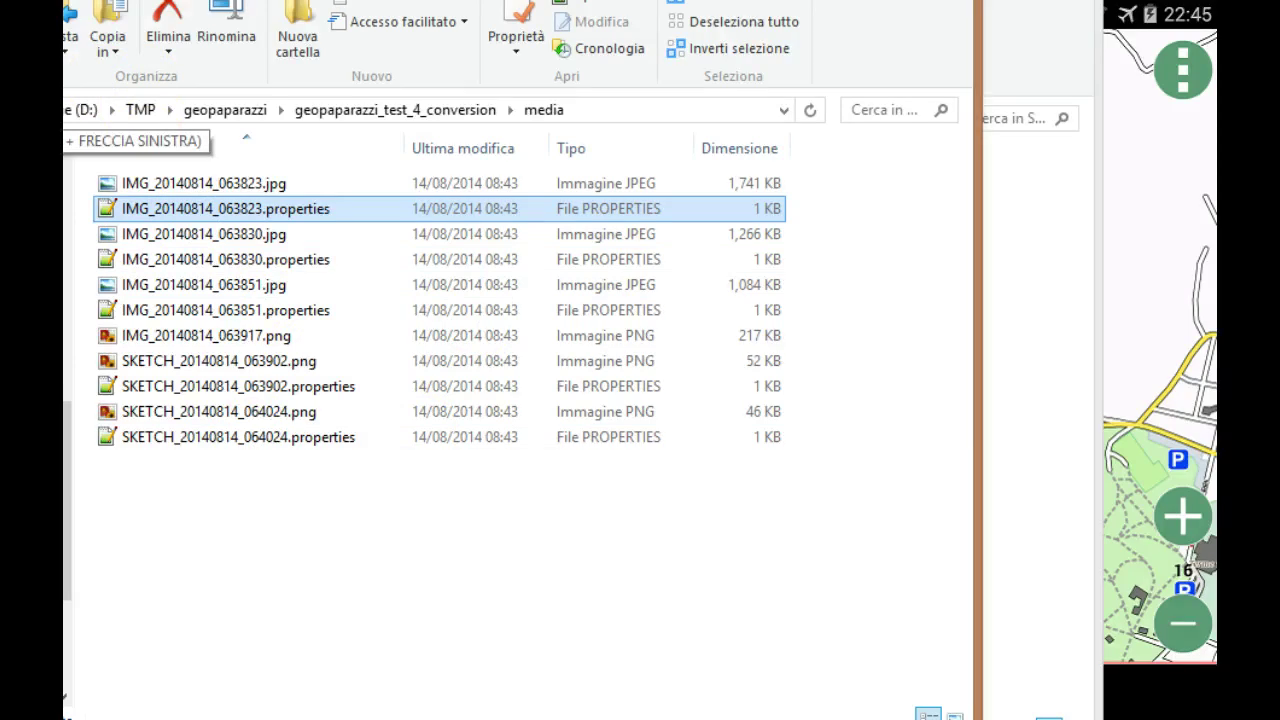
key("alt+Left")
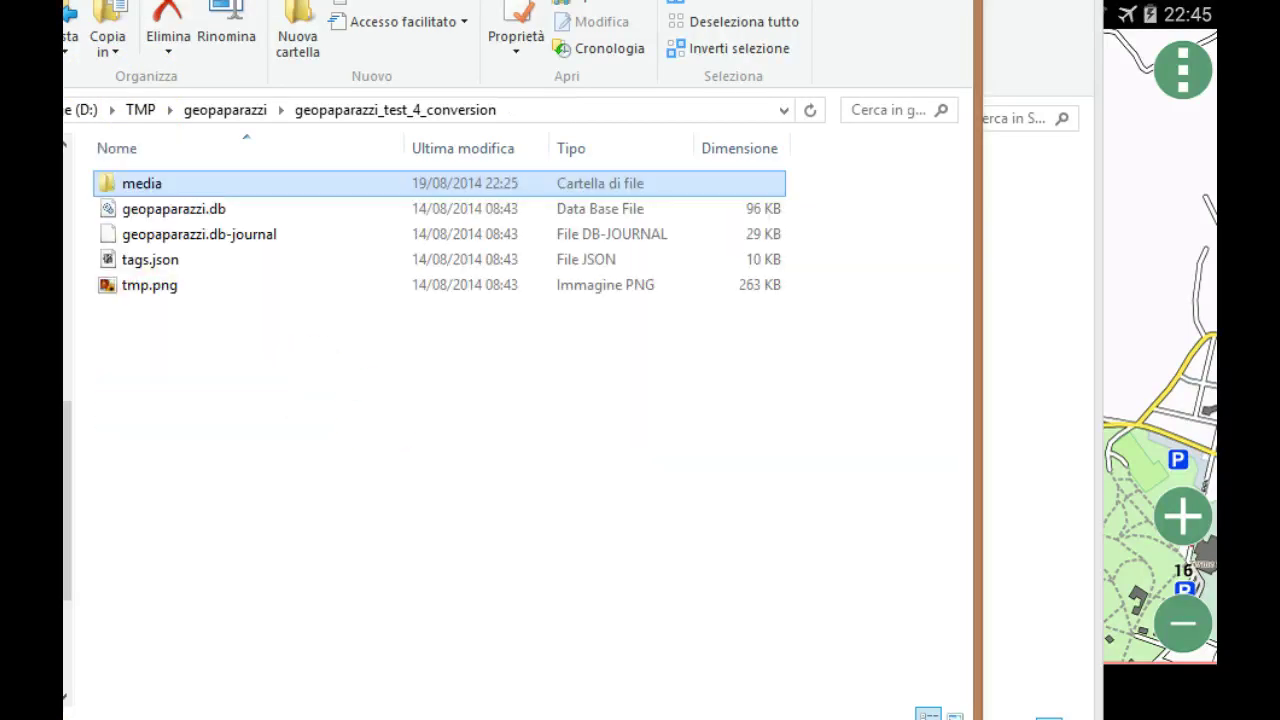
key("alt+Left")
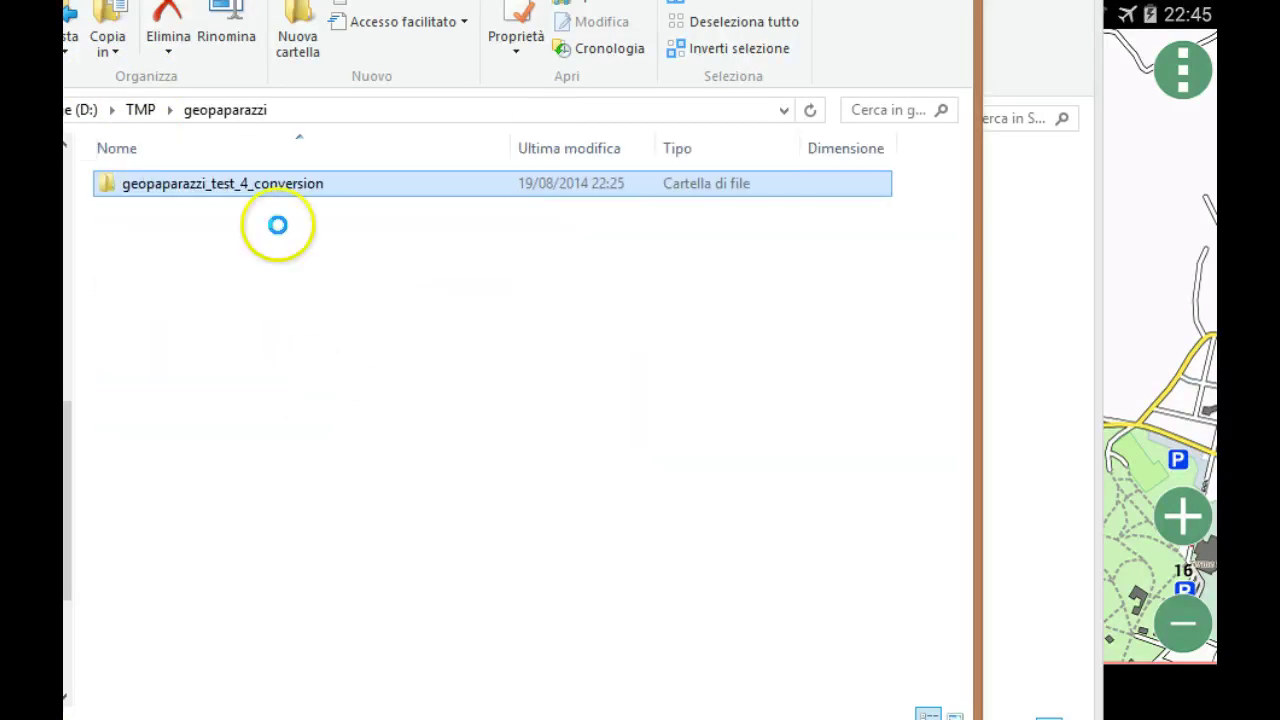
left_click(380, 360)
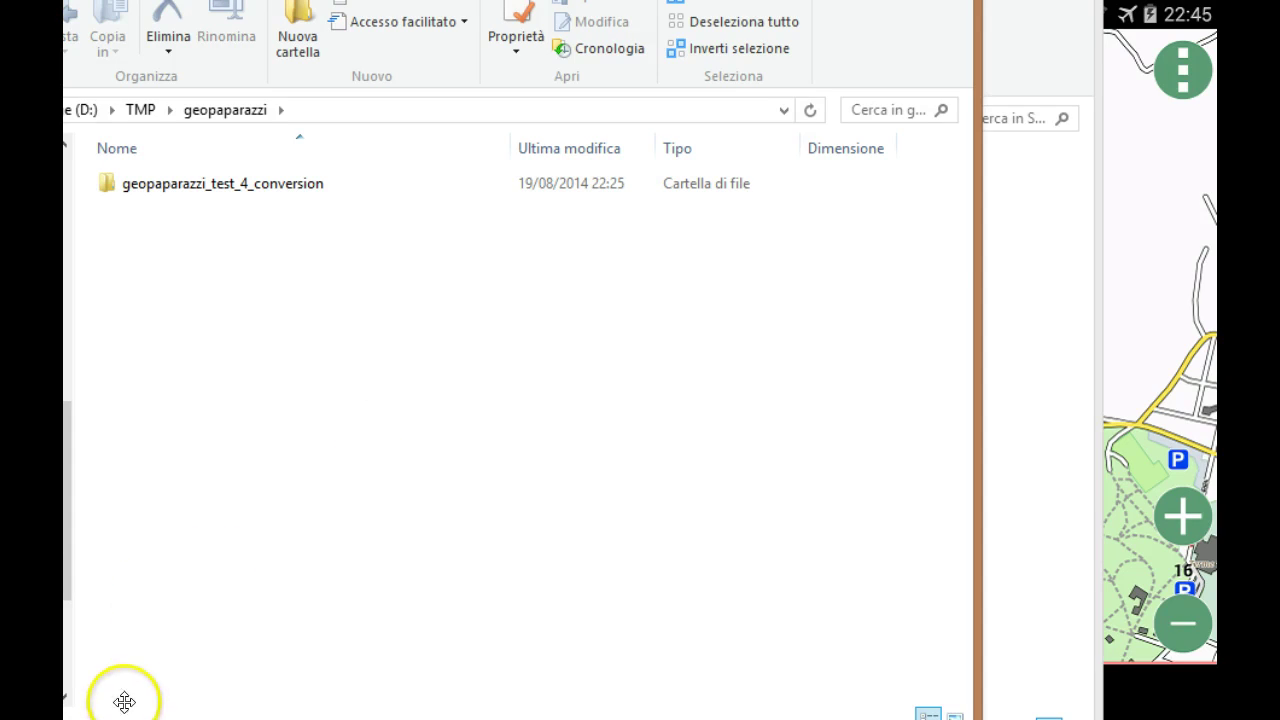
- In the STAGE folder, open stage_0.5_win64_java7 and launch stage.exe
left_click(1037, 77)
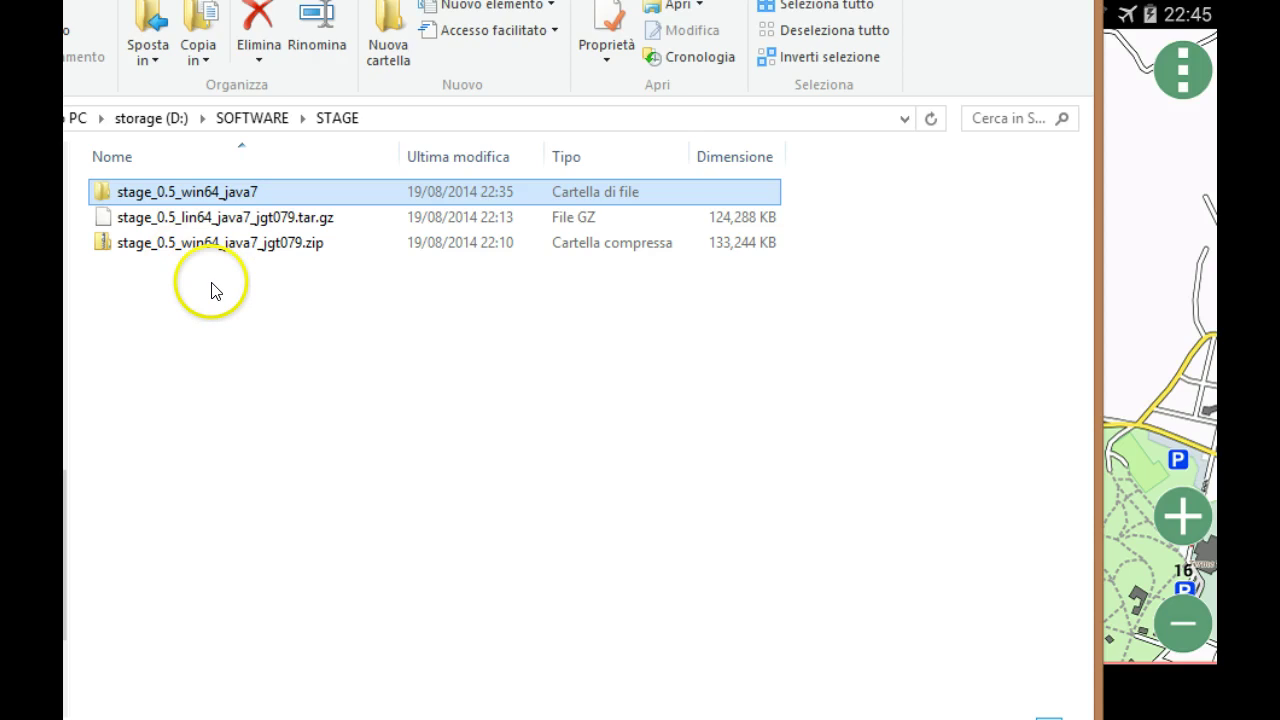
left_click_drag(211, 290, 160, 210)
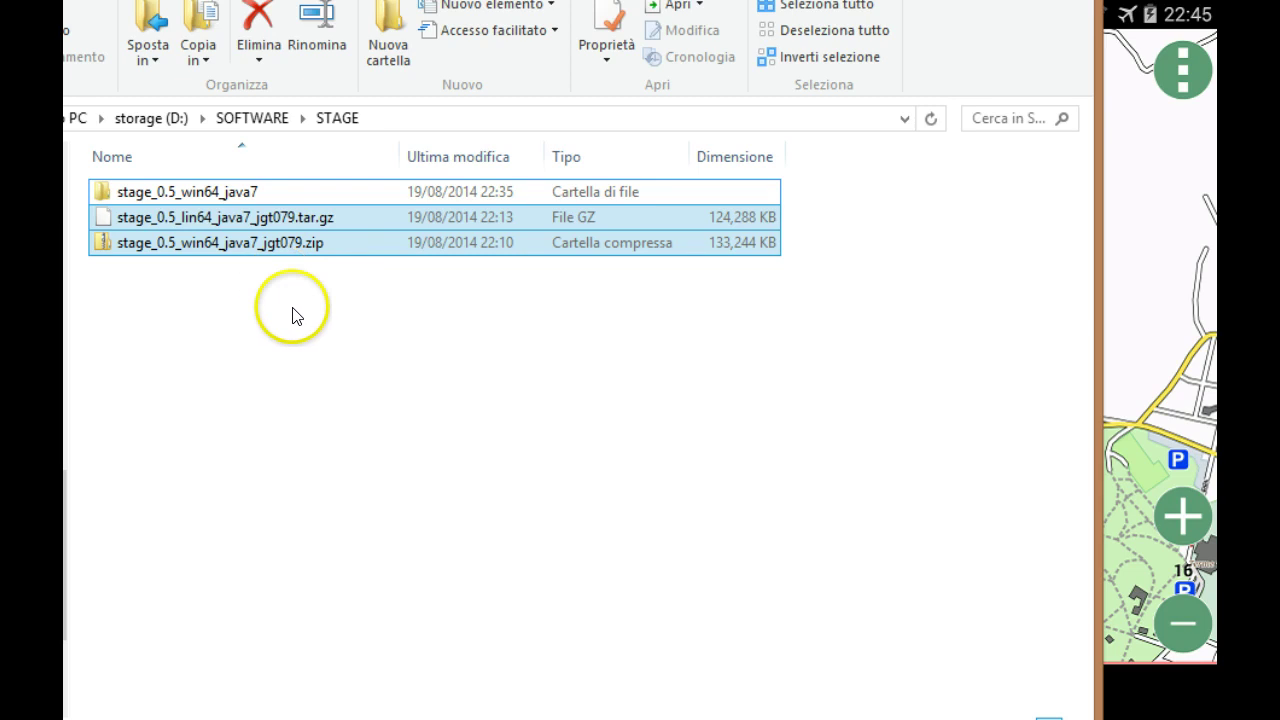
left_click_drag(316, 303, 240, 291)
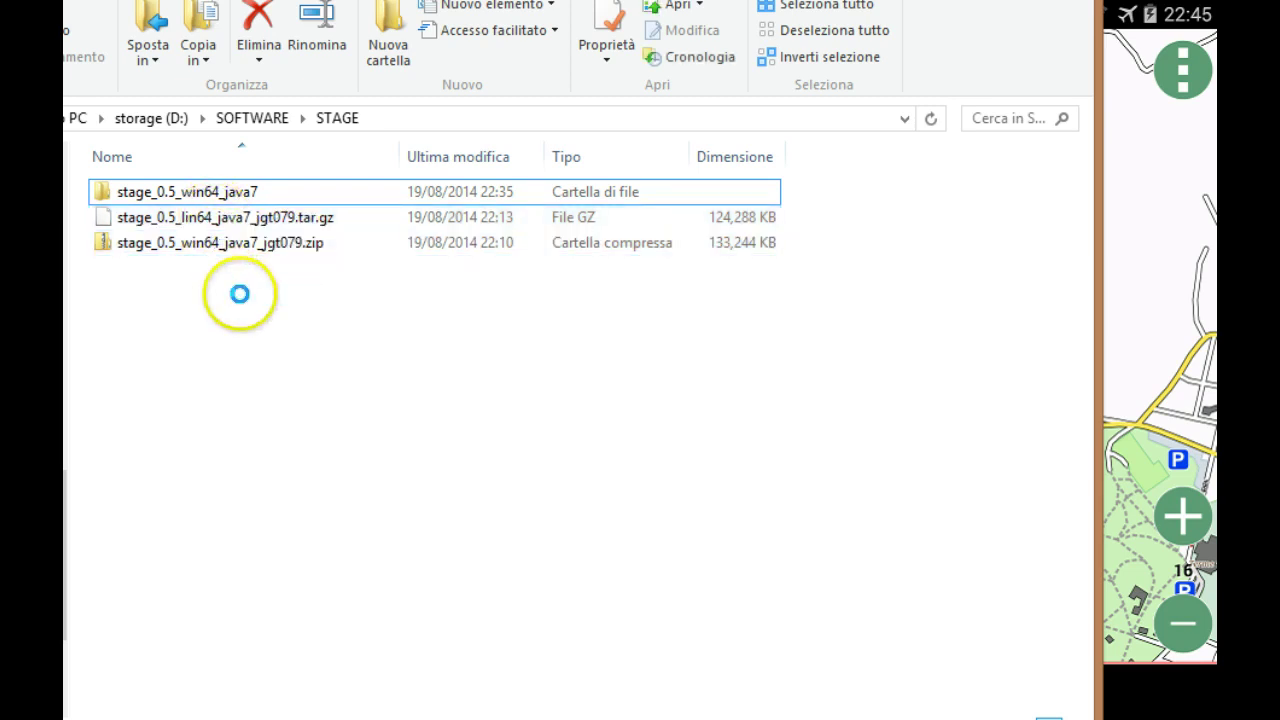
double_click(214, 194)
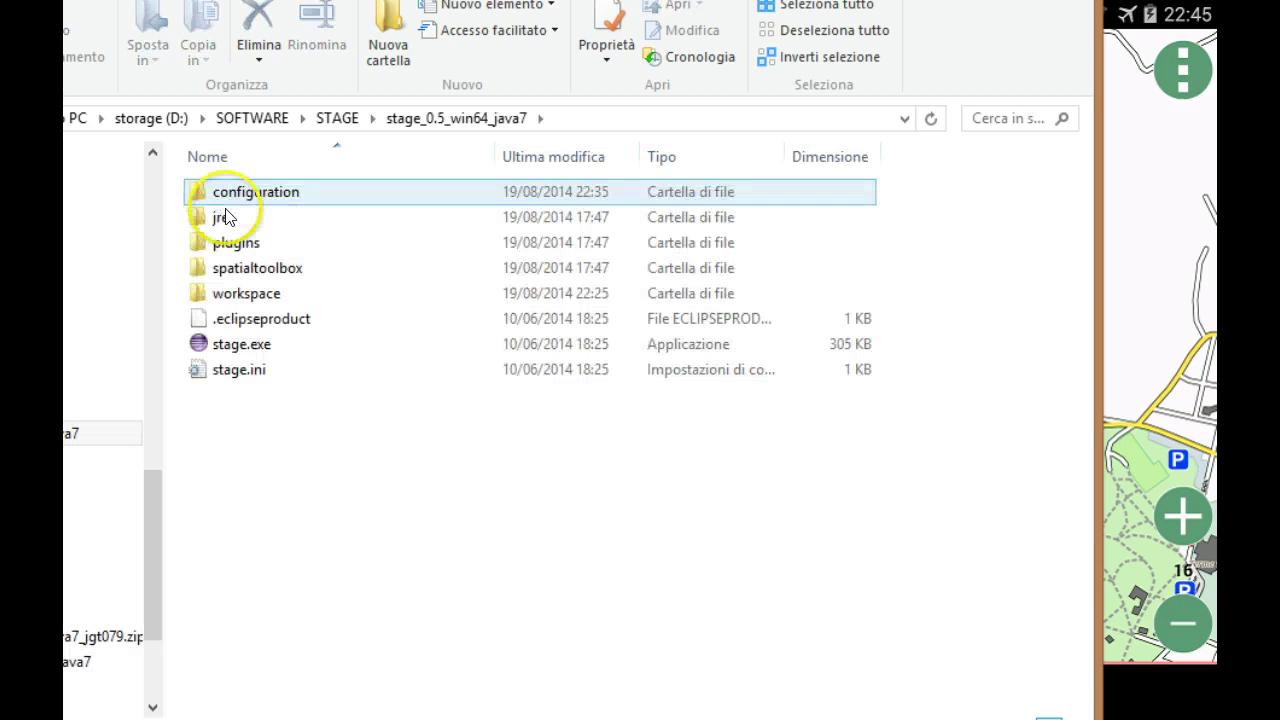
left_click(244, 348)
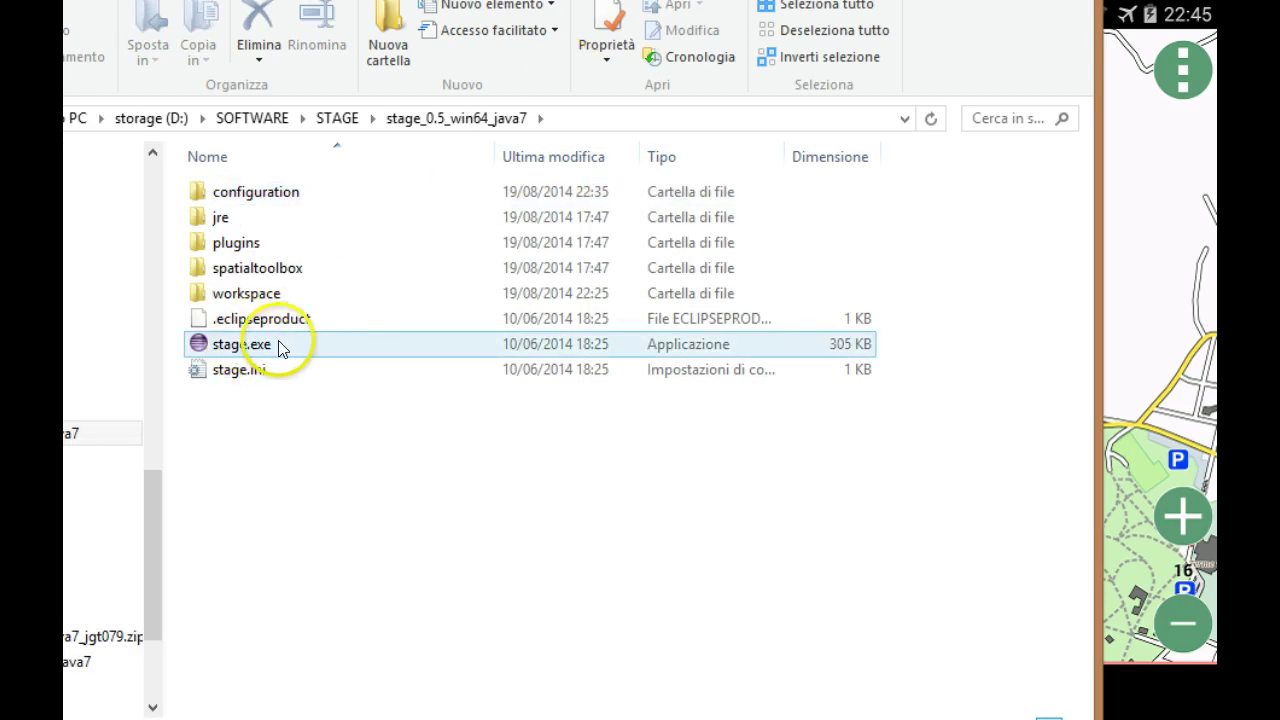
double_click(226, 356)
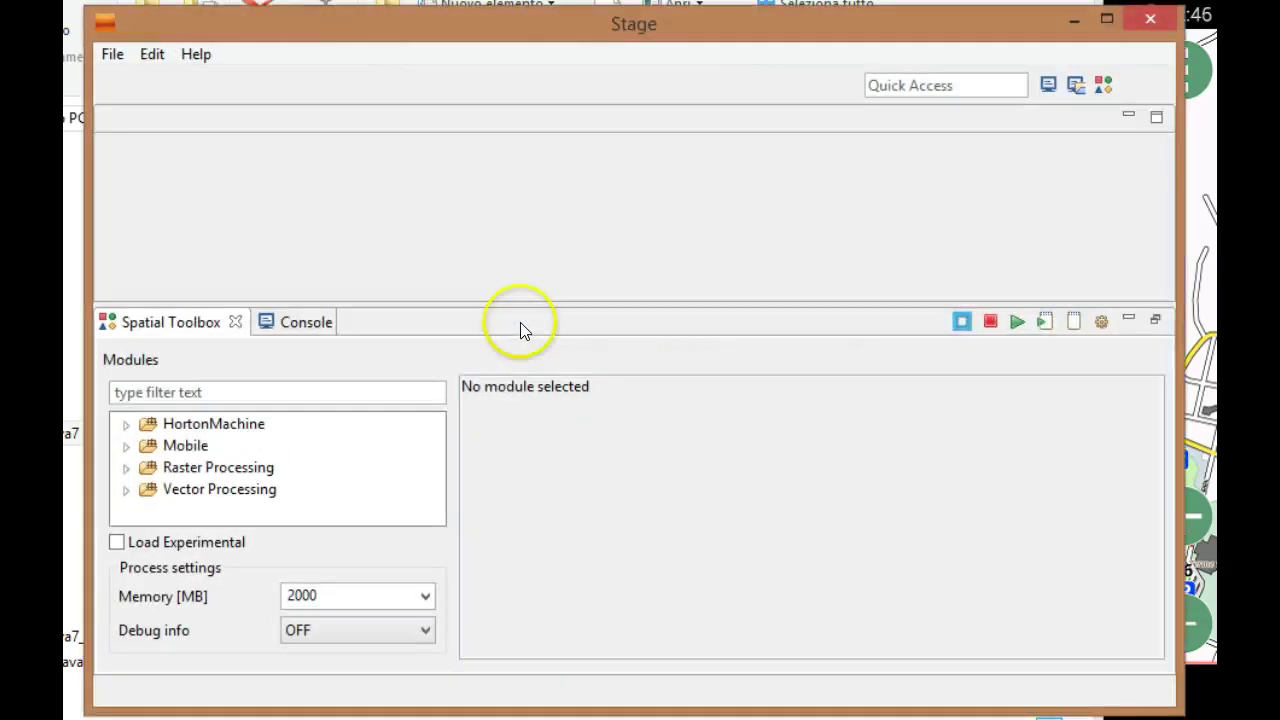
- Maximize the Spatial Toolbox and tick Load Experimental to list the Mobile converter modules
double_click(185, 327)
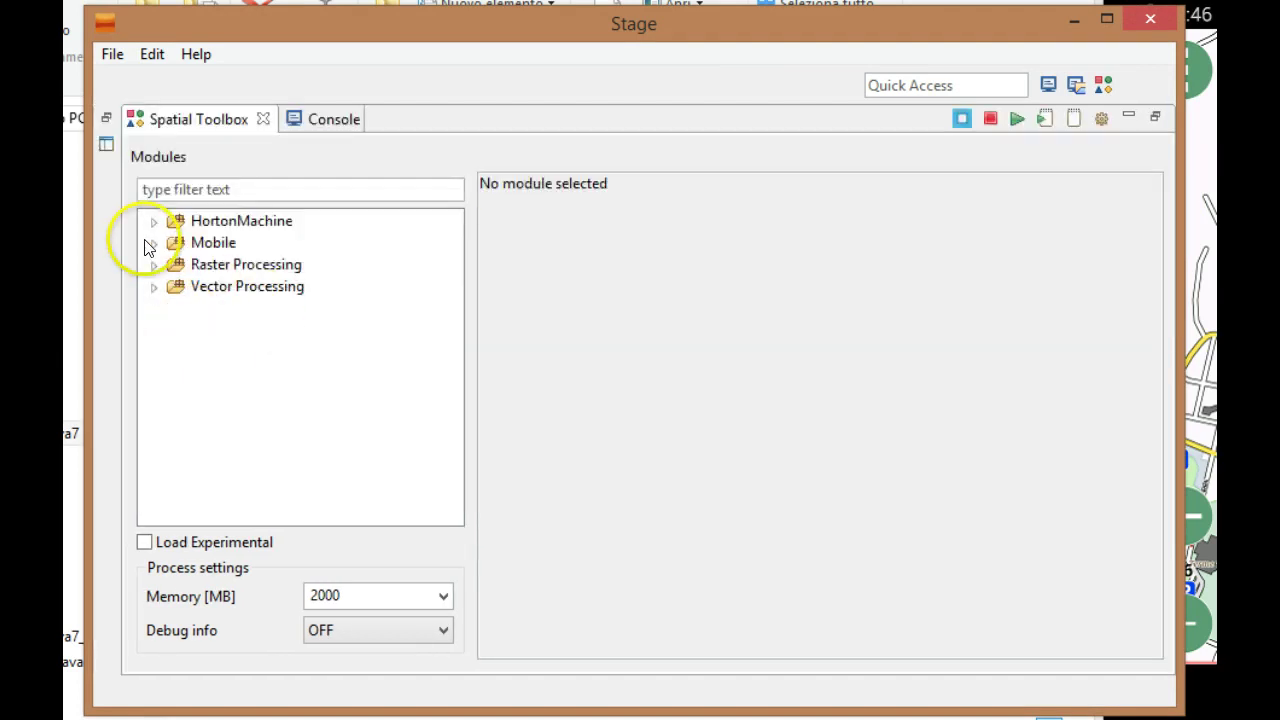
left_click(145, 542)
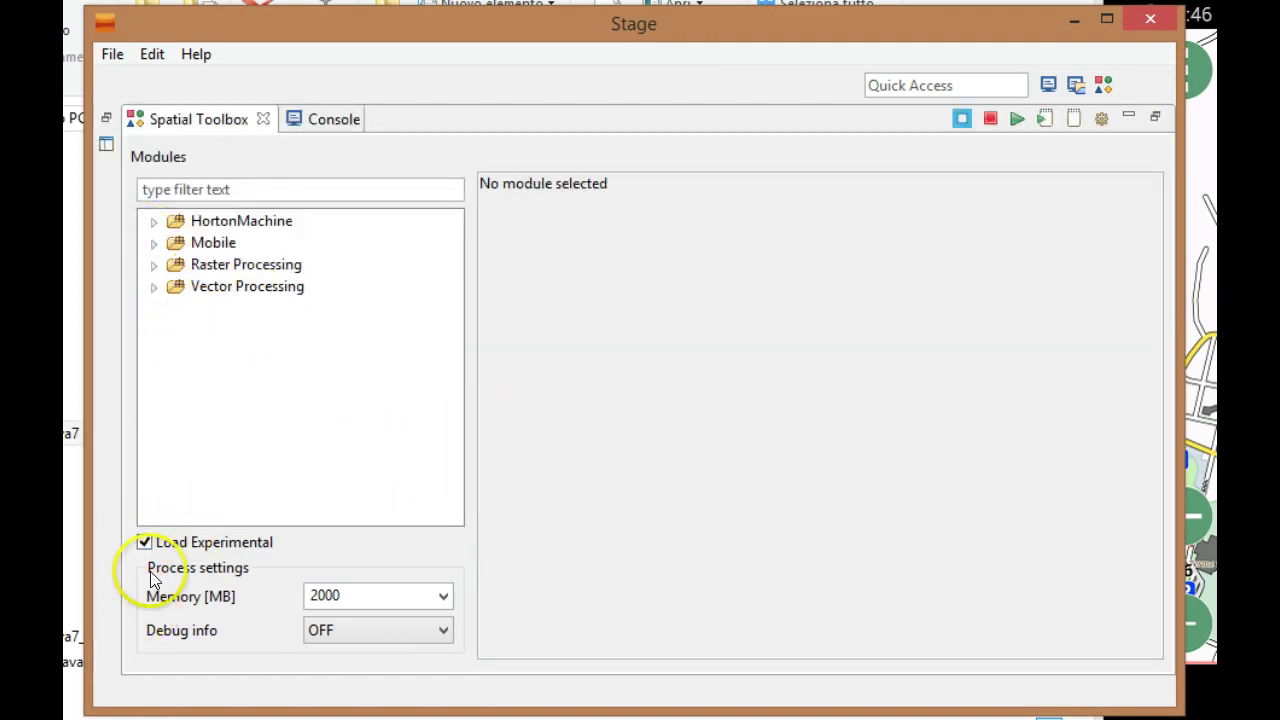
- Choose Mobile > Geopaparazzi3Converter and drop geopaparazzi_test_4_conversion into its geopaparazzi folder field
left_click(153, 244)
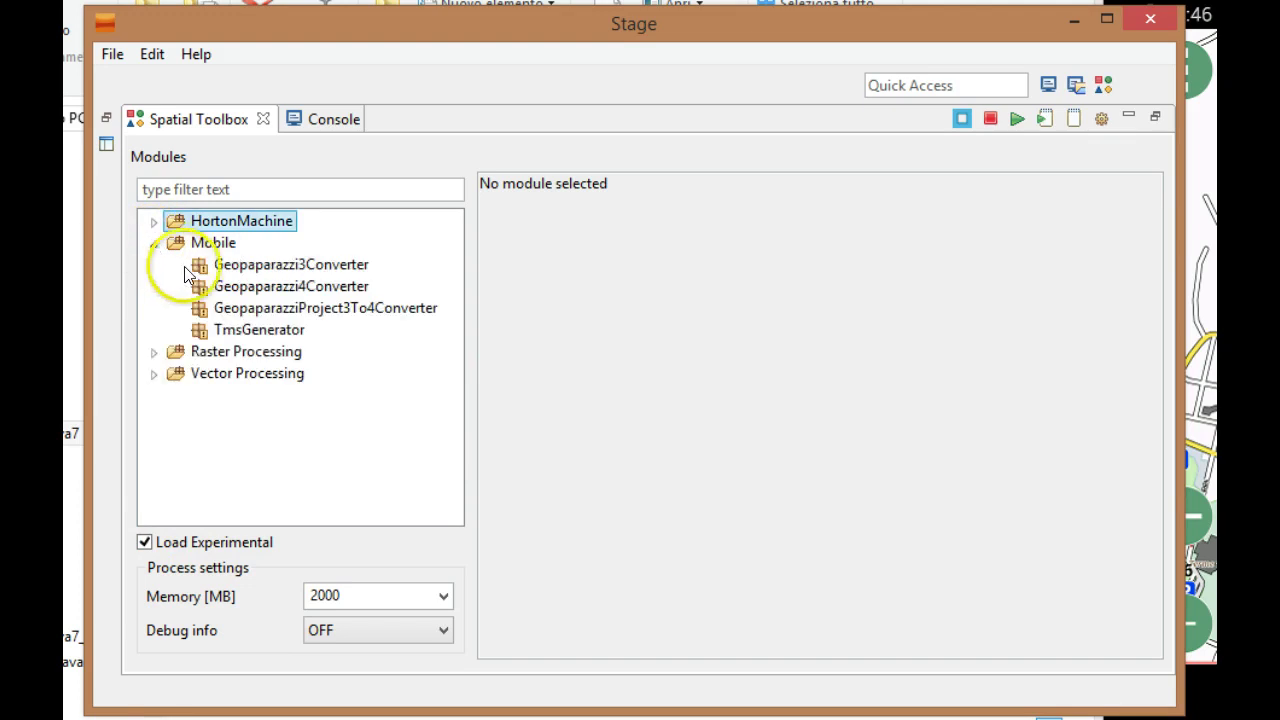
left_click(330, 270)
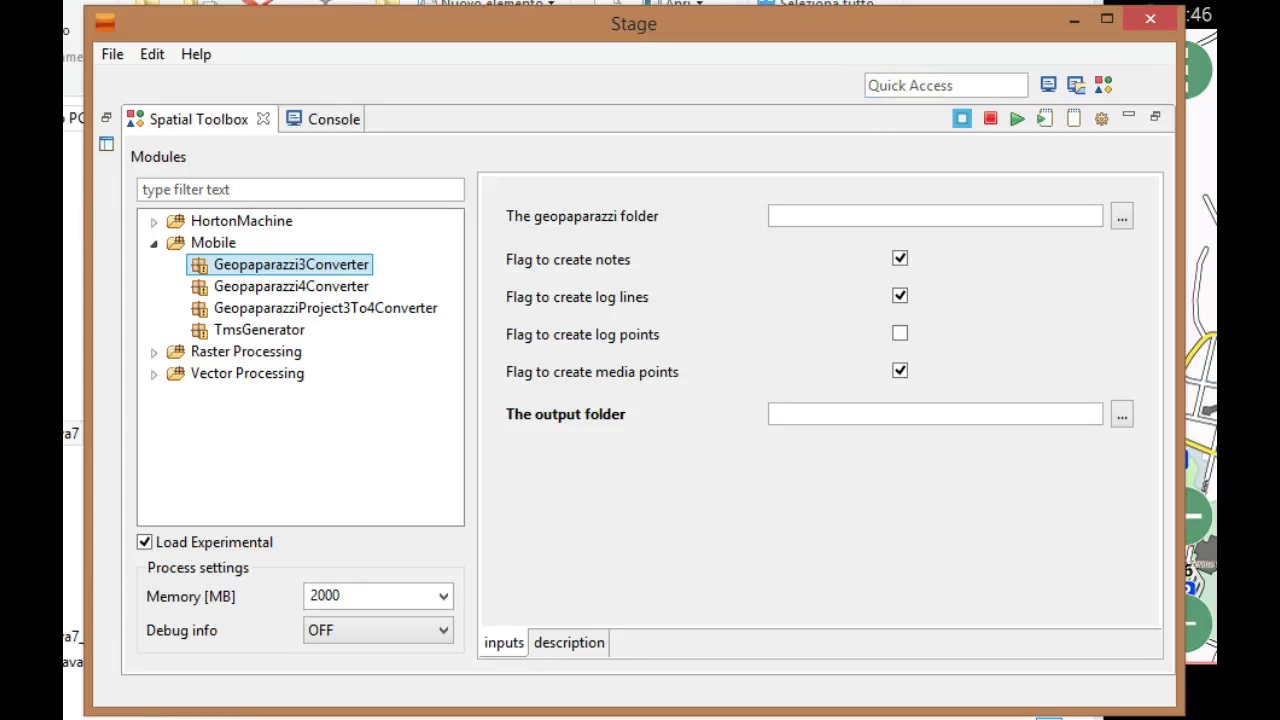
key("alt+Tab")
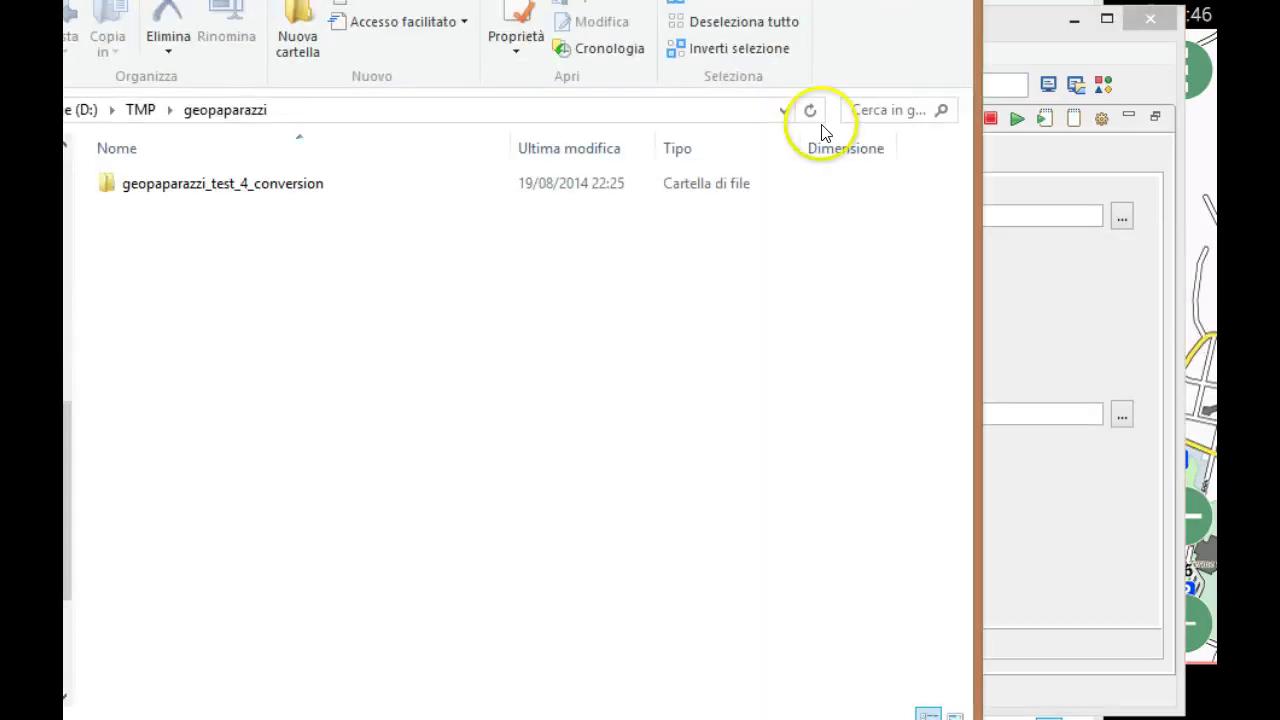
left_click_drag(249, 186, 1080, 228)
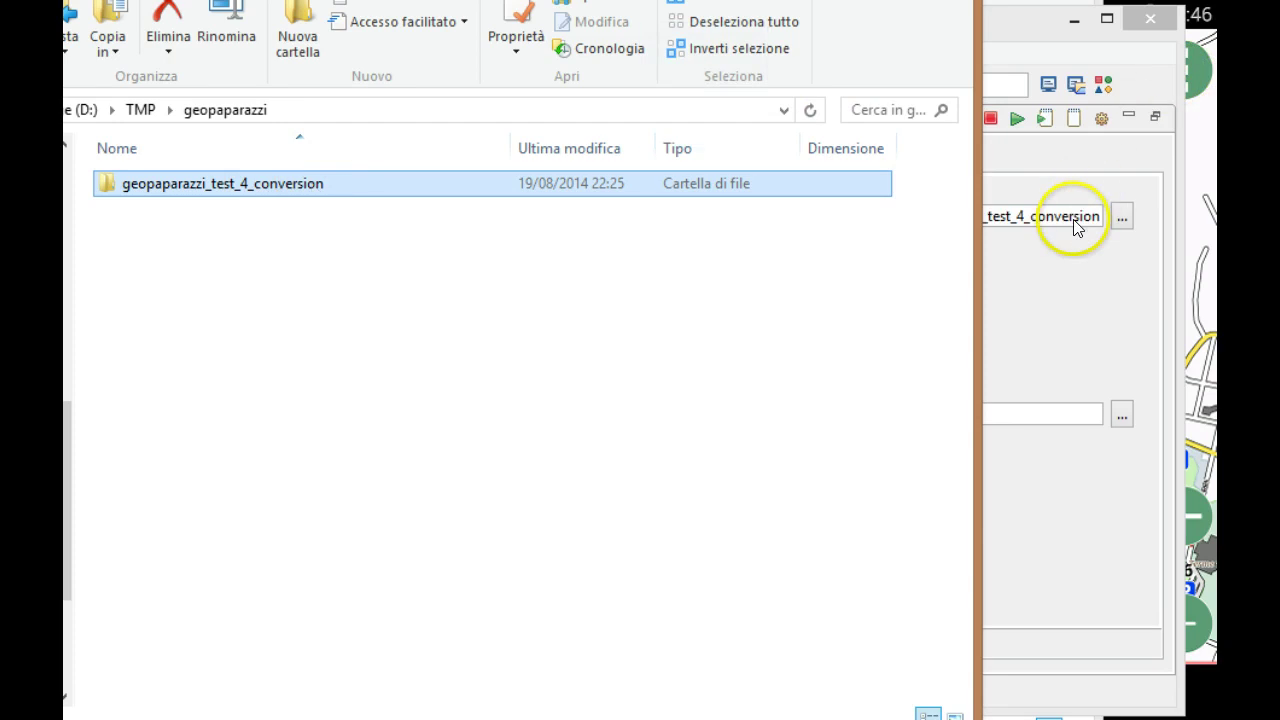
left_click(1075, 221)
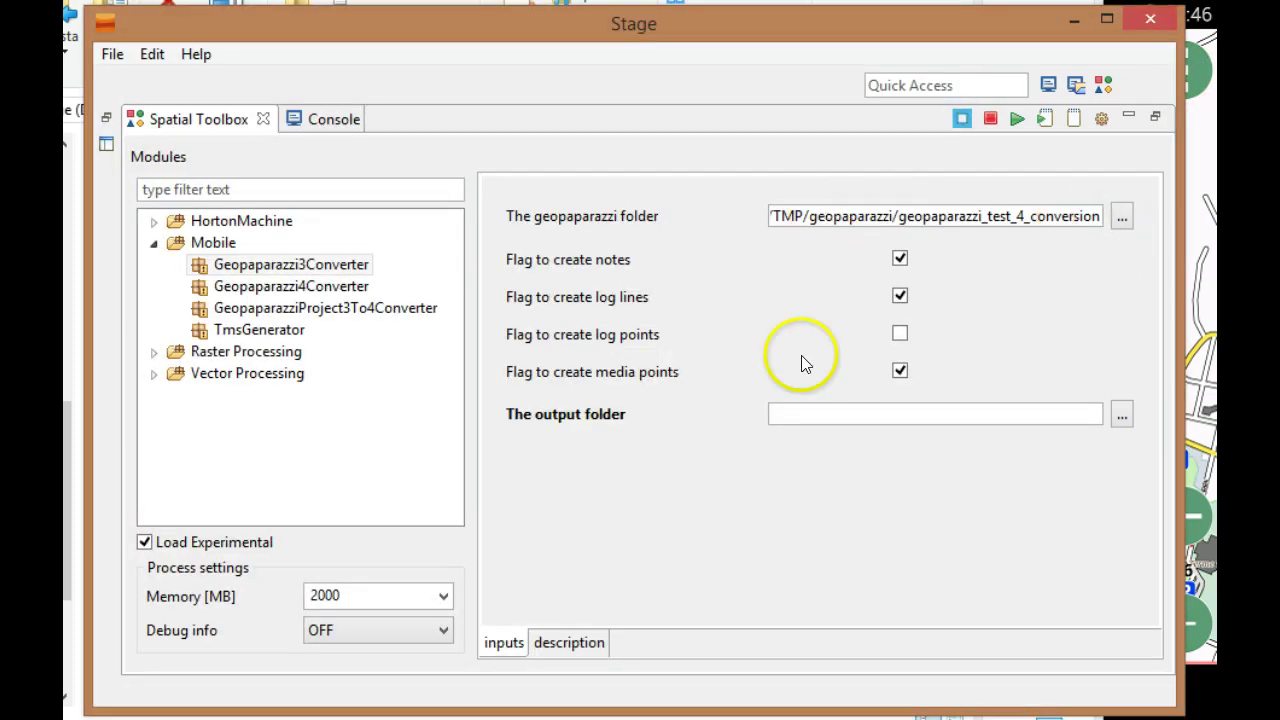
key("alt+Tab")
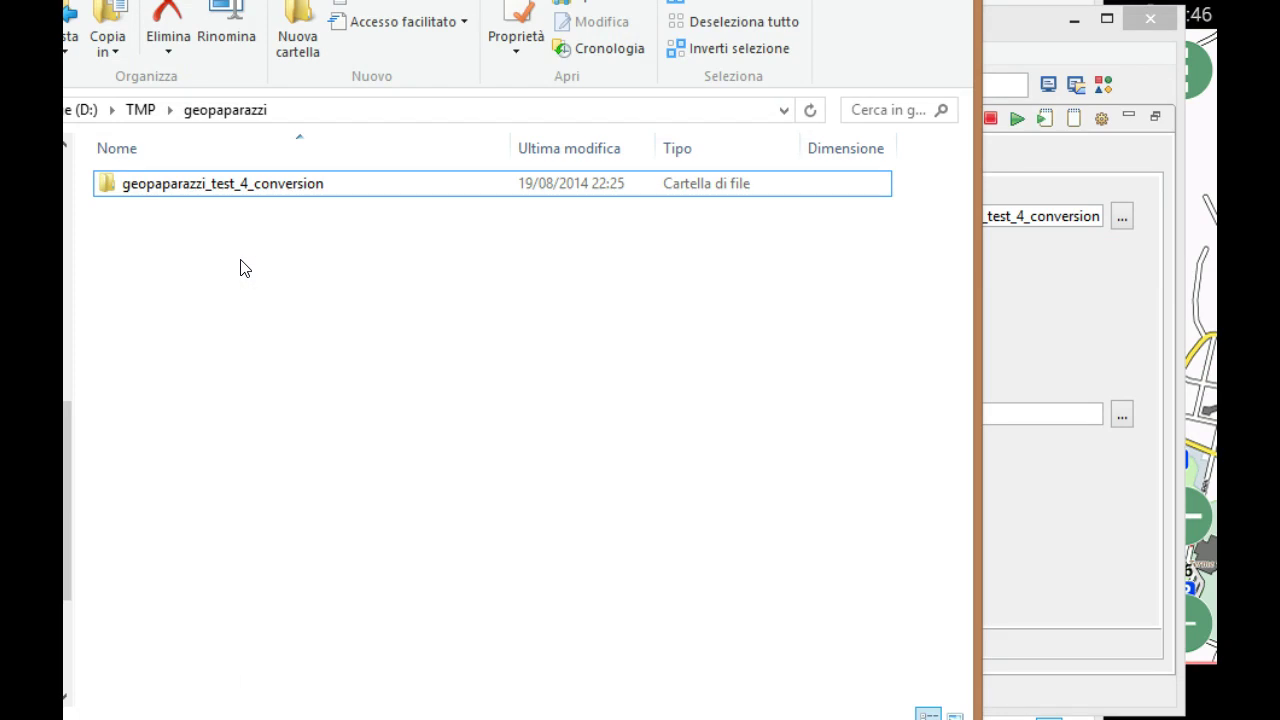
- Create a new empty convert3 folder in TMP\geopaparazzi
right_click(241, 267)
left_click(147, 270)
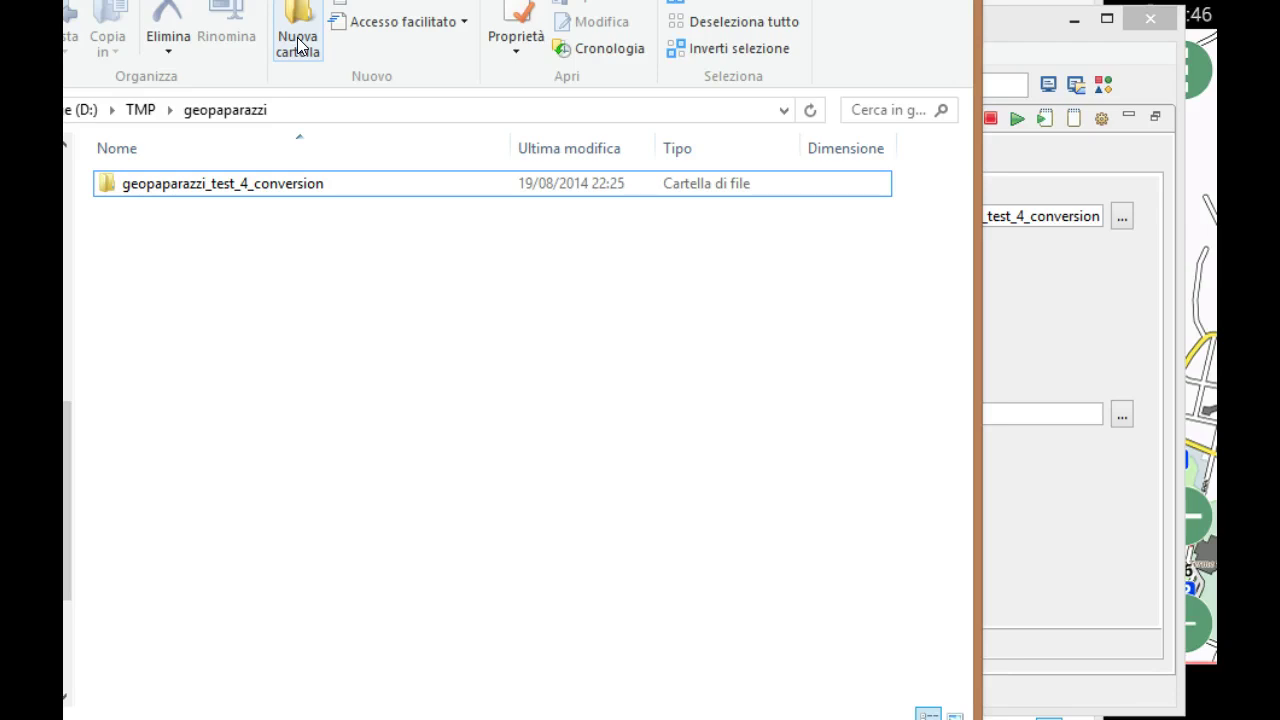
left_click(297, 45)
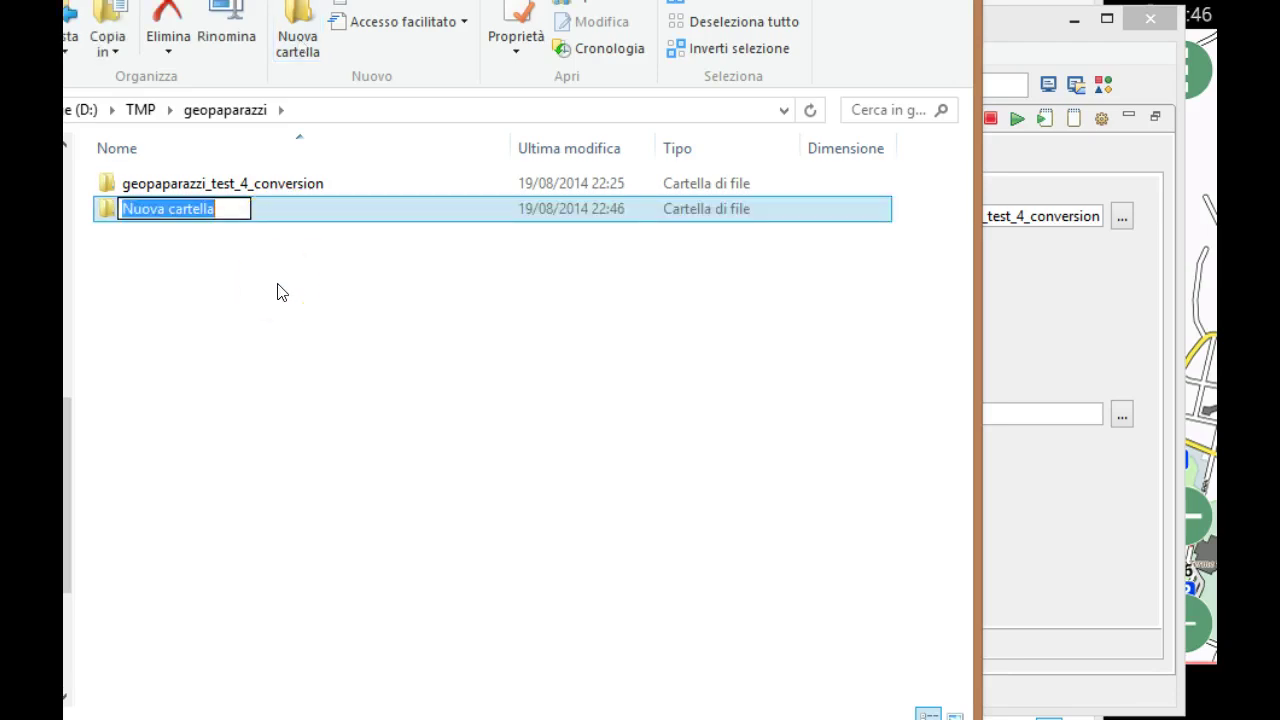
type("convert3")
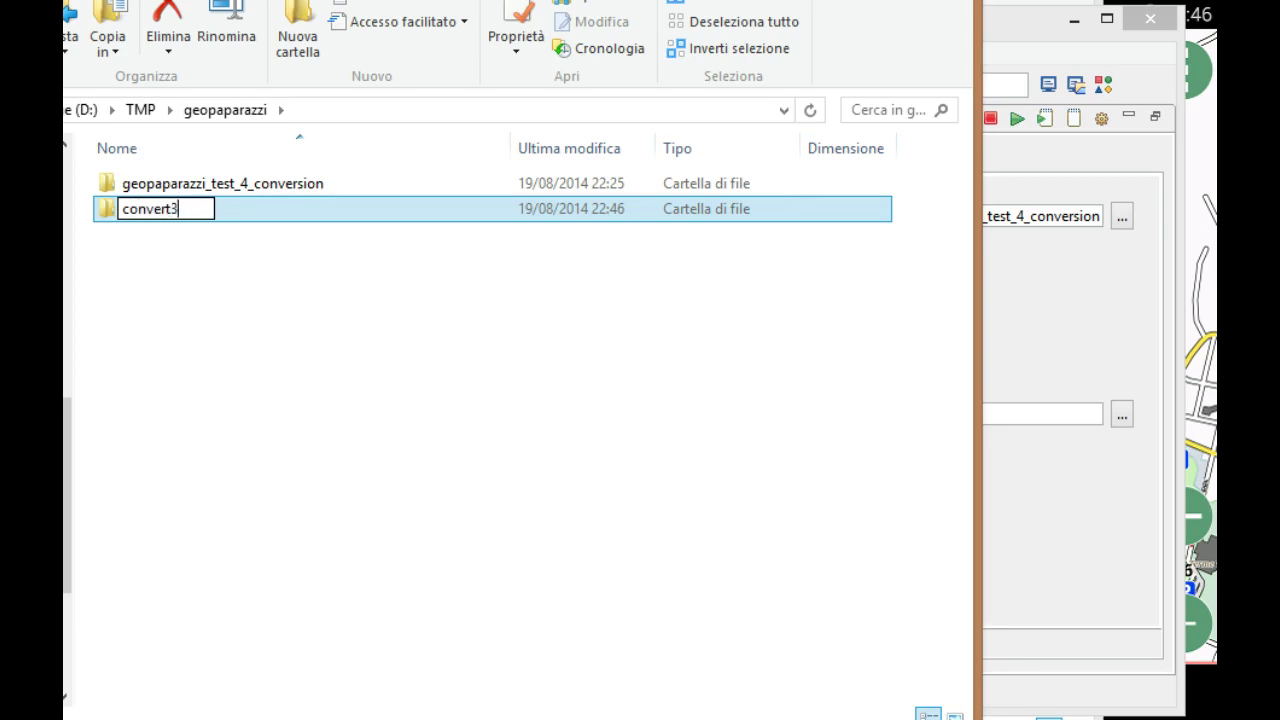
key("Return")
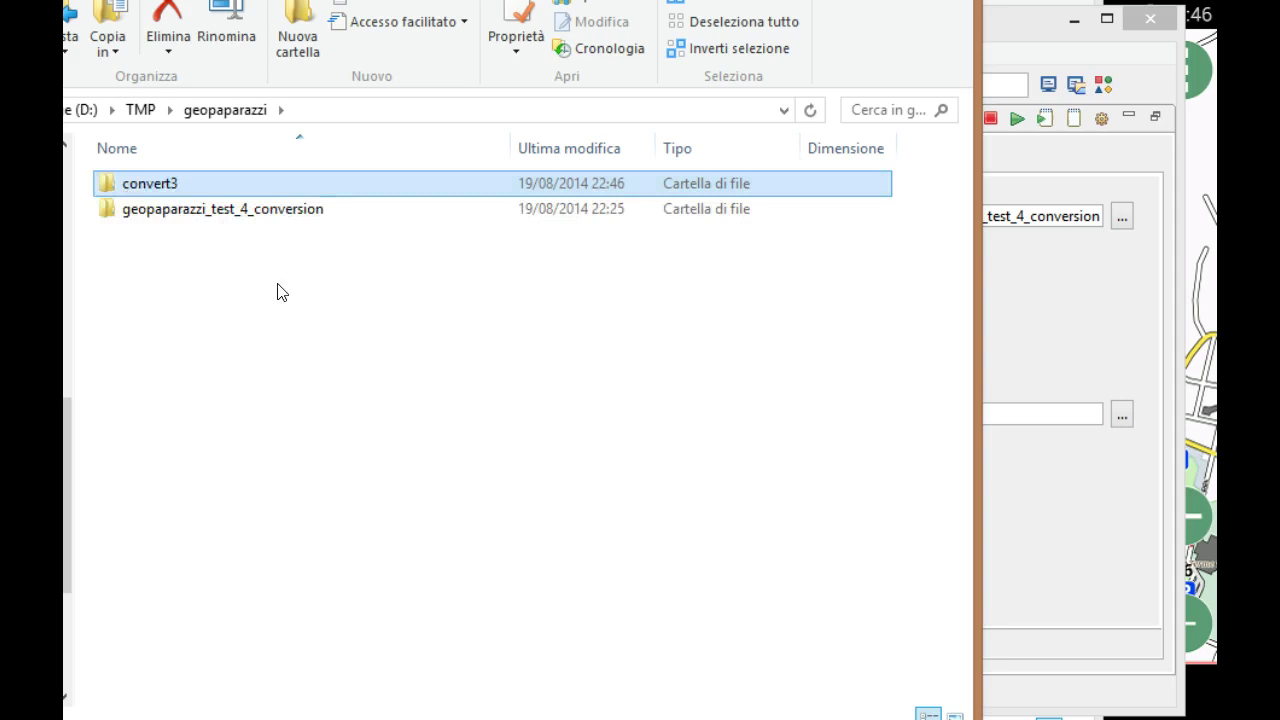
left_click(249, 209)
double_click(166, 183)
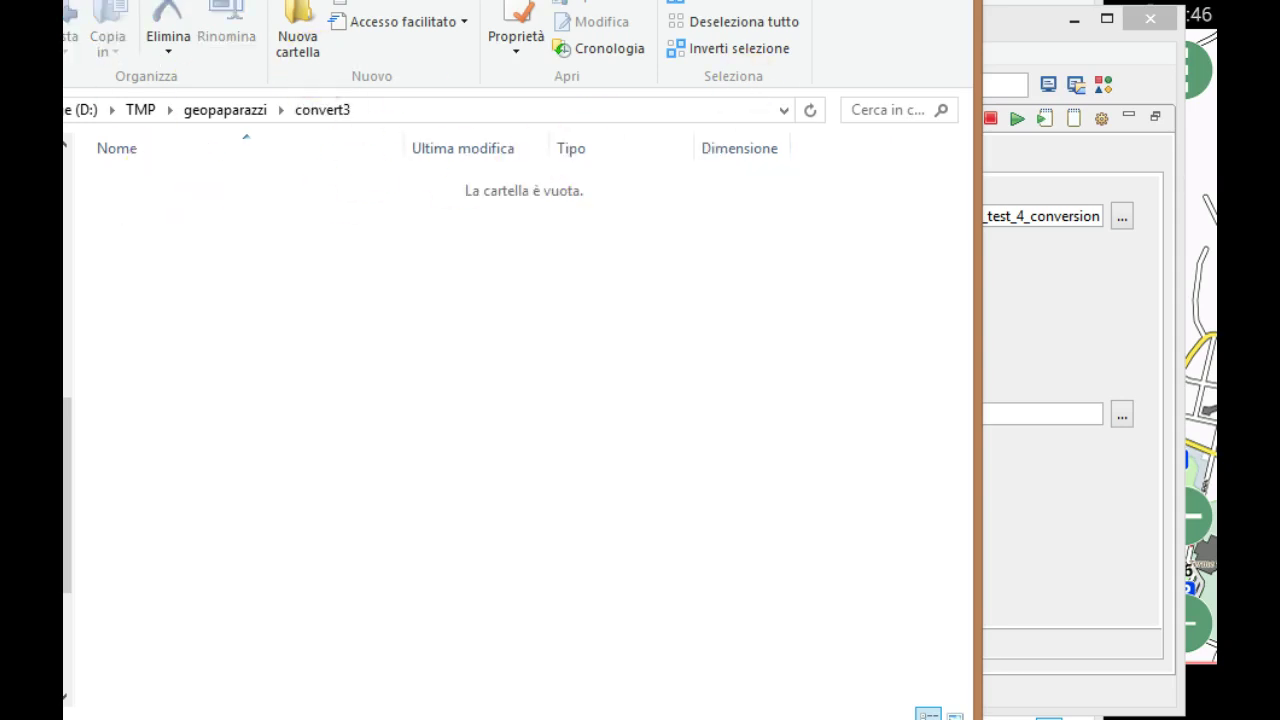
key("alt+Left")
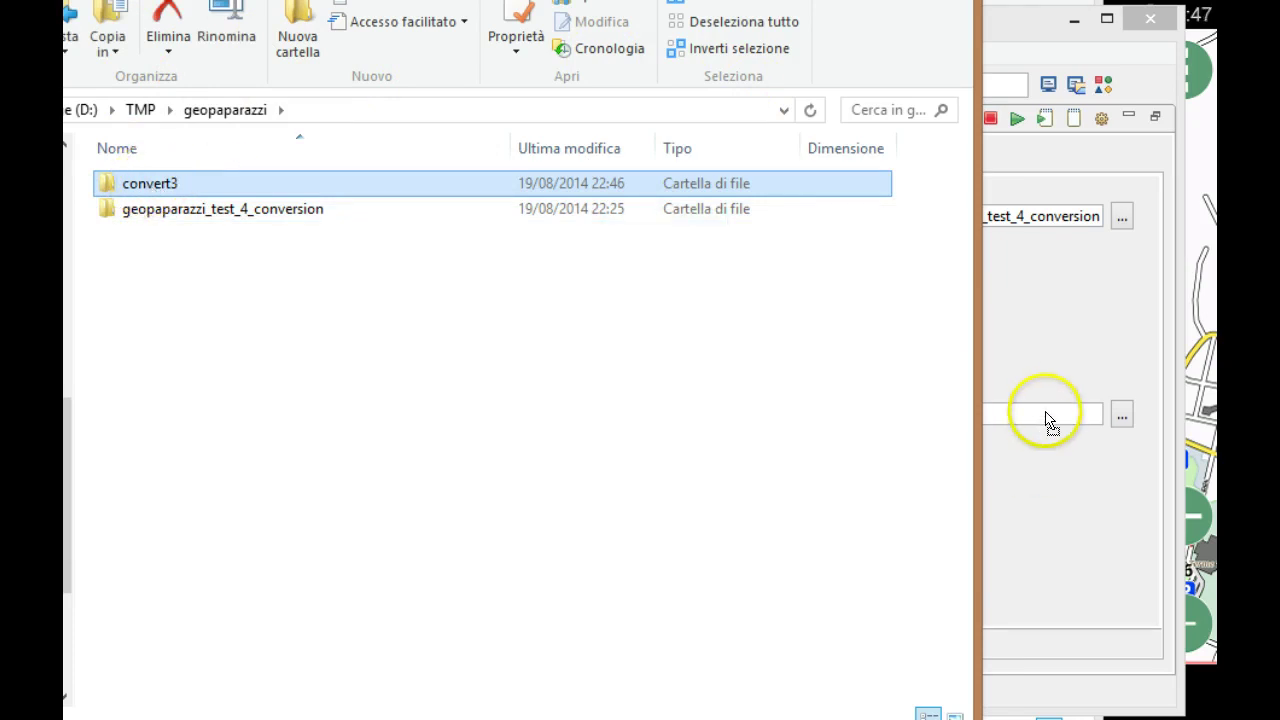
left_click(1121, 416)
- Drop the convert3 folder onto the output folder field, giving D:/TMP/geopaparazzi/convert3
key("Escape")
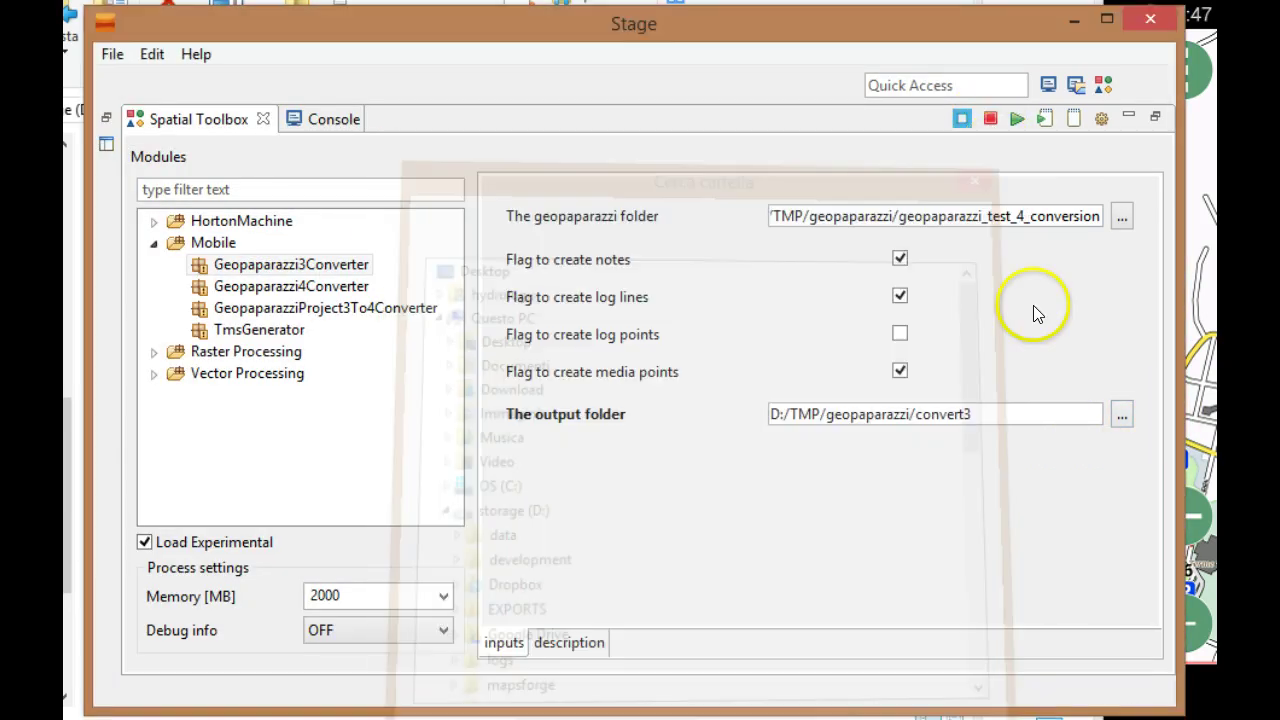
left_click(1121, 415)
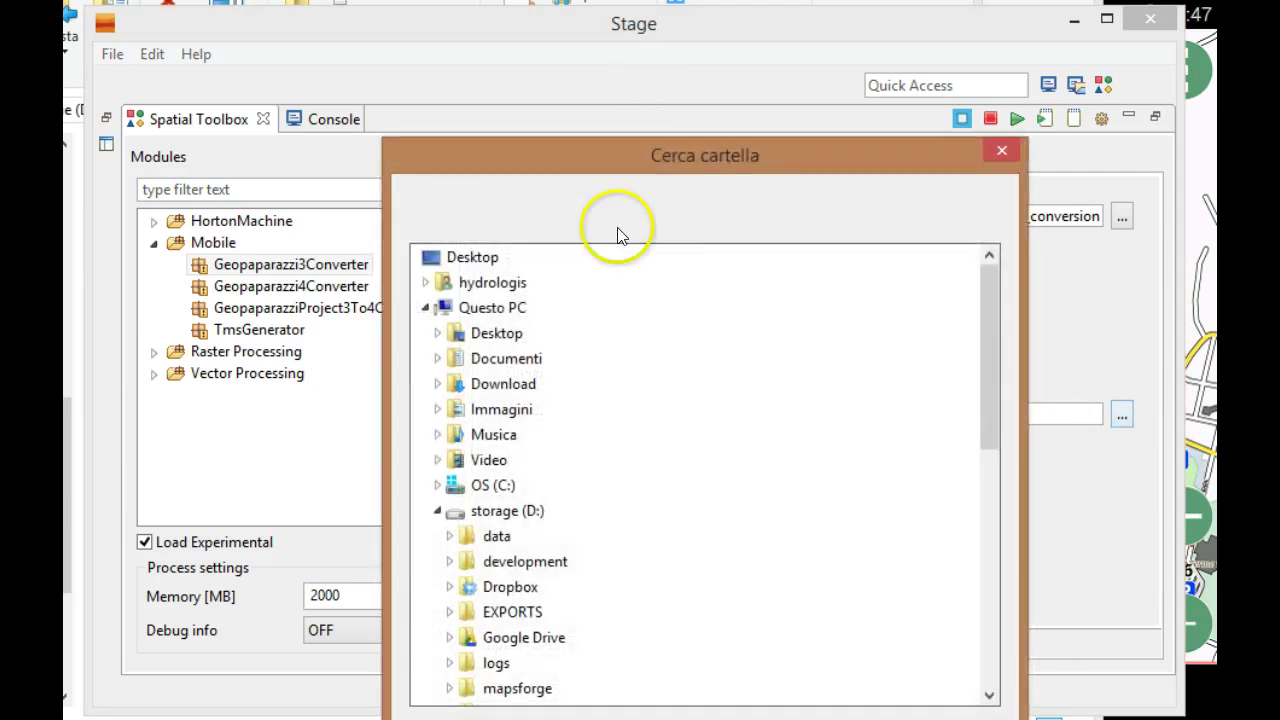
left_click(1005, 150)
key("alt+Tab")
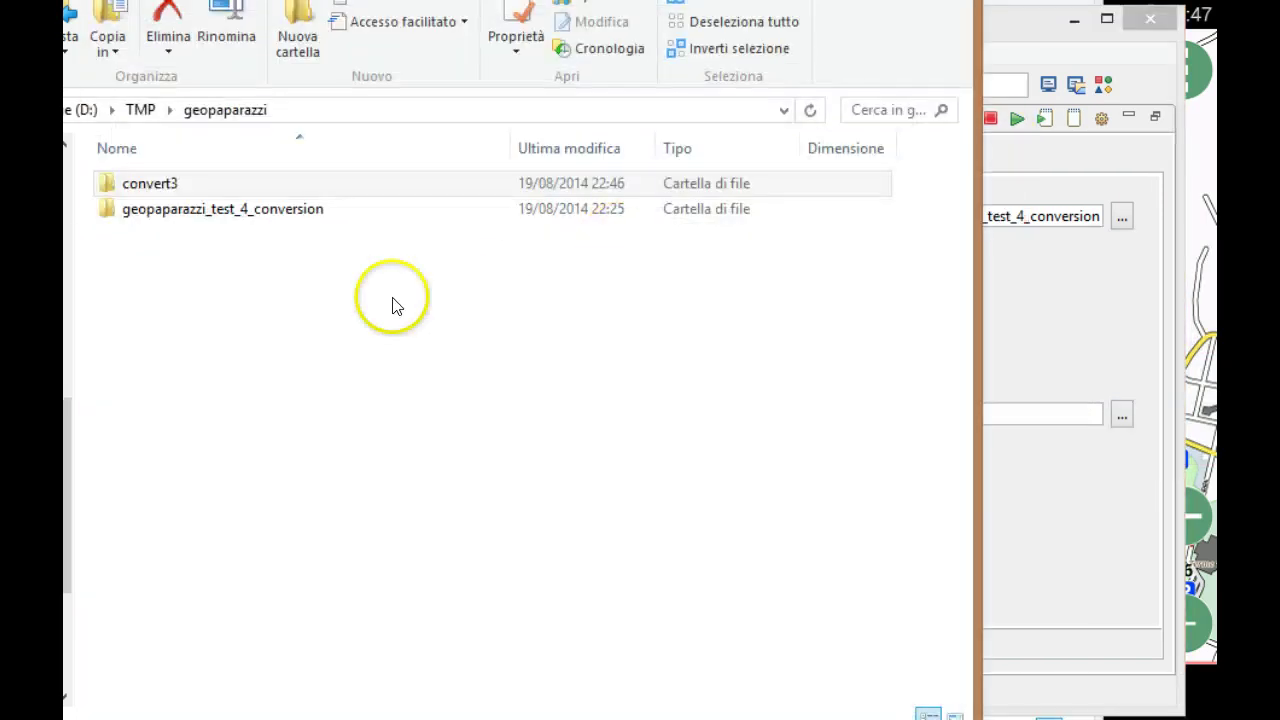
left_click(165, 188)
left_click_drag(165, 188, 1063, 420)
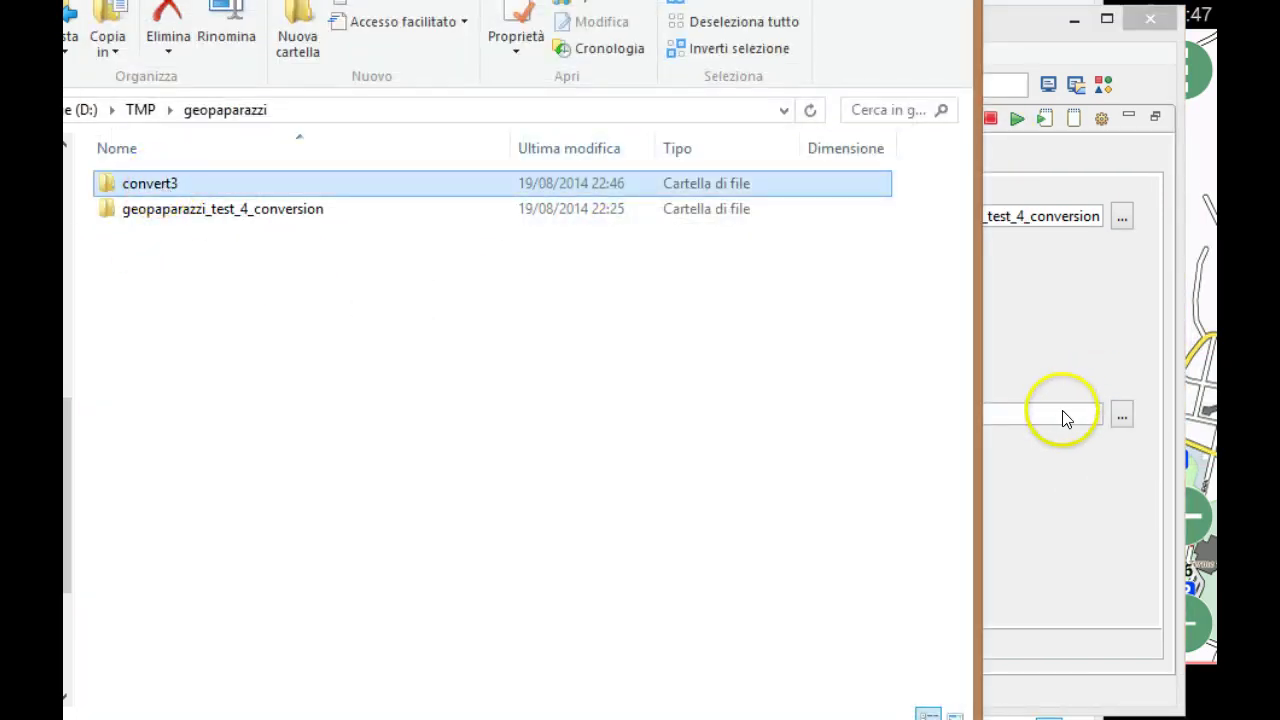
left_click(1074, 414)
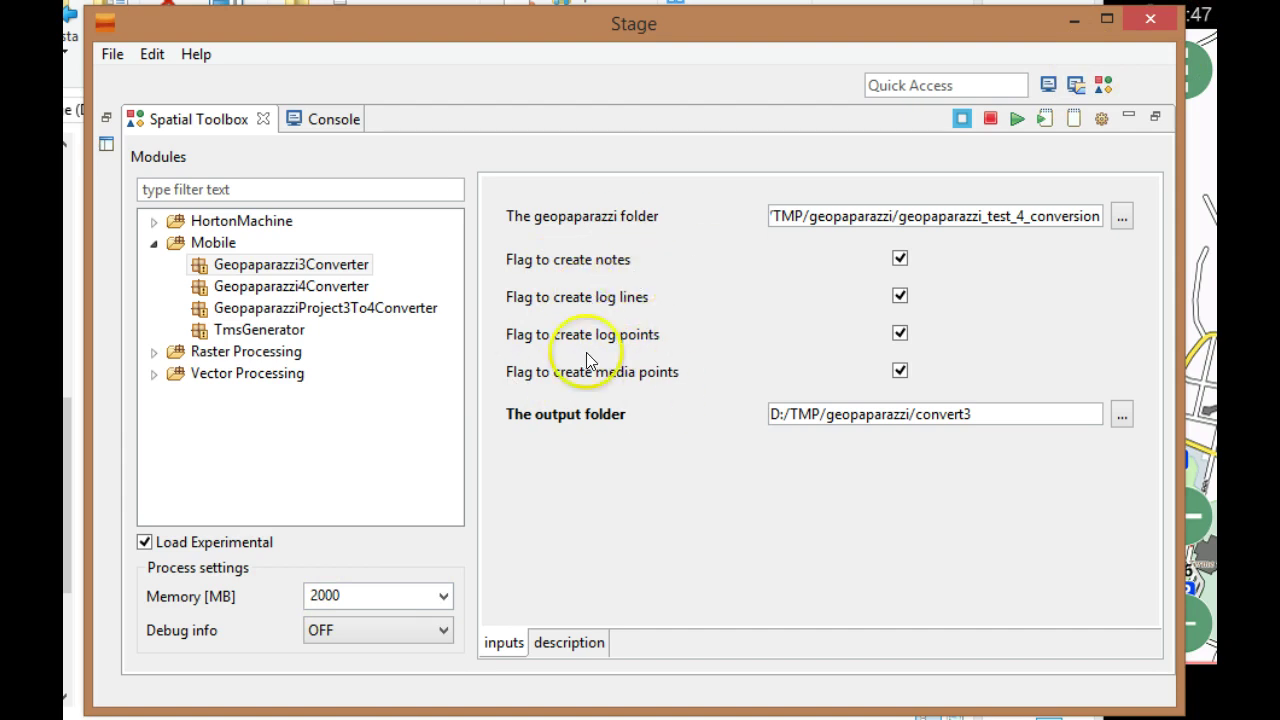
- Run the Geopaparazzi3Converter and open convert3 to see the generated shapefiles
left_click(1019, 120)
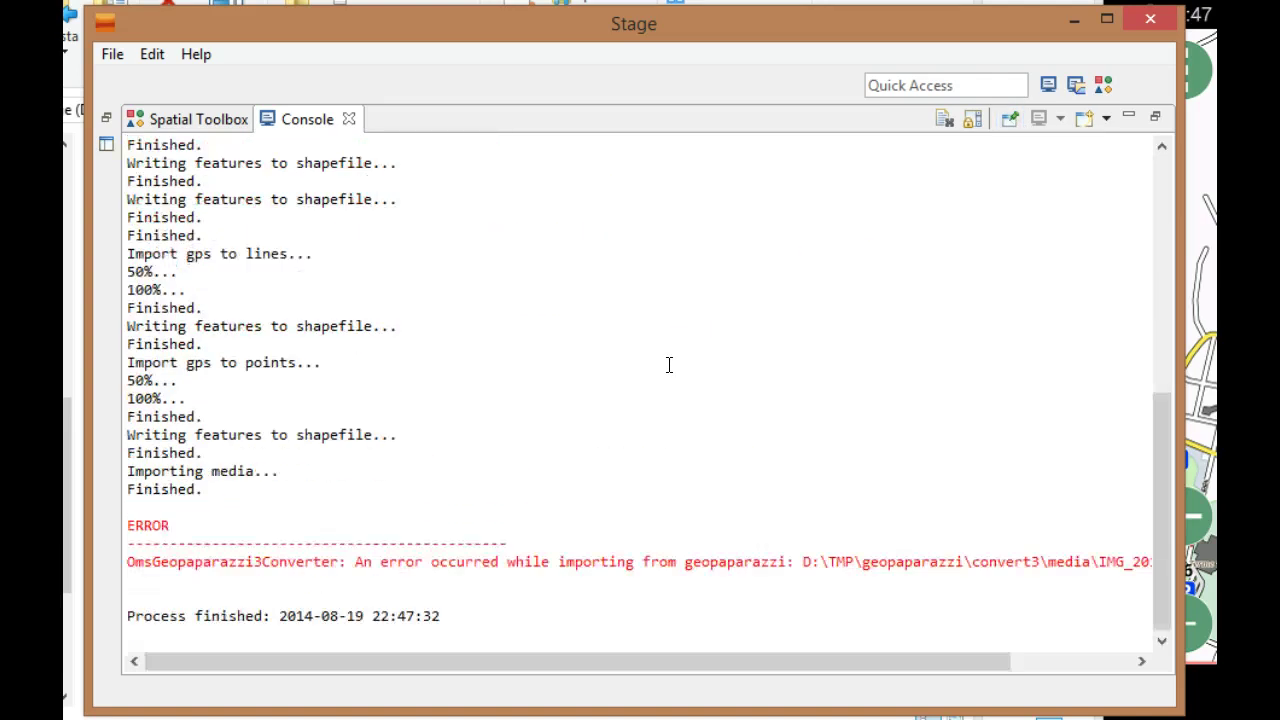
left_click_drag(705, 664, 1093, 607)
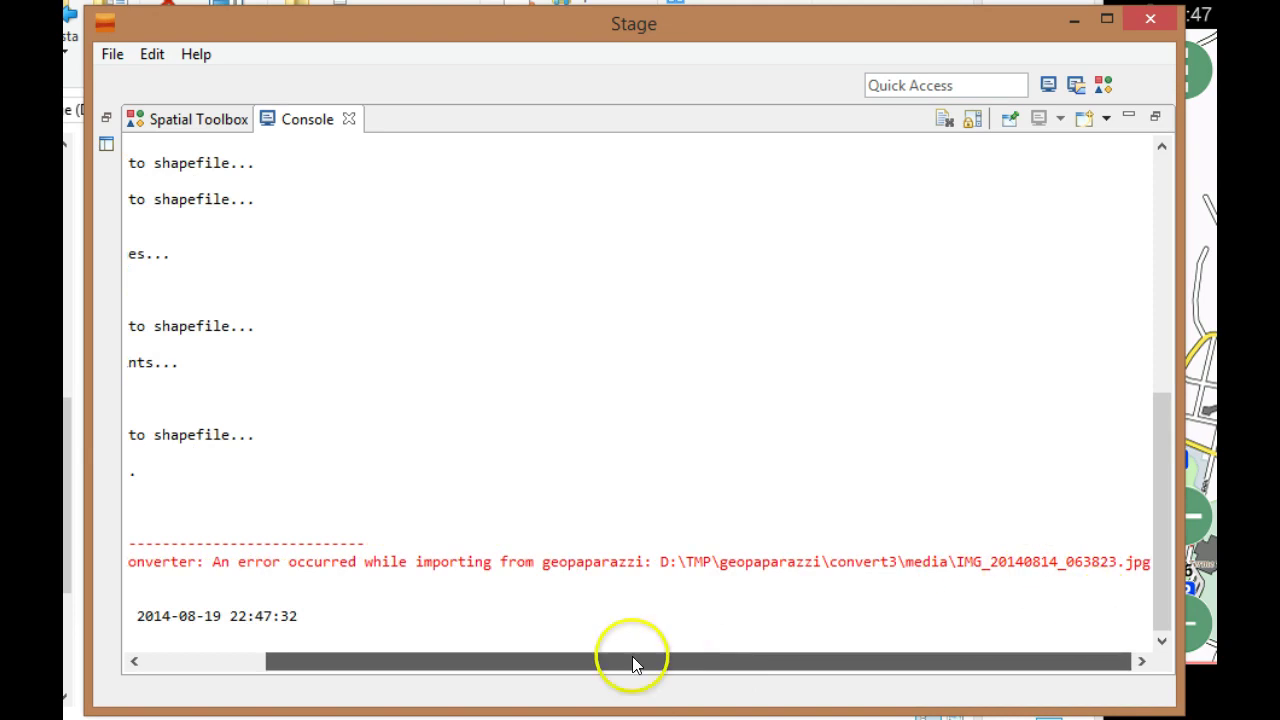
left_click_drag(632, 663, 508, 664)
key("alt+Tab")
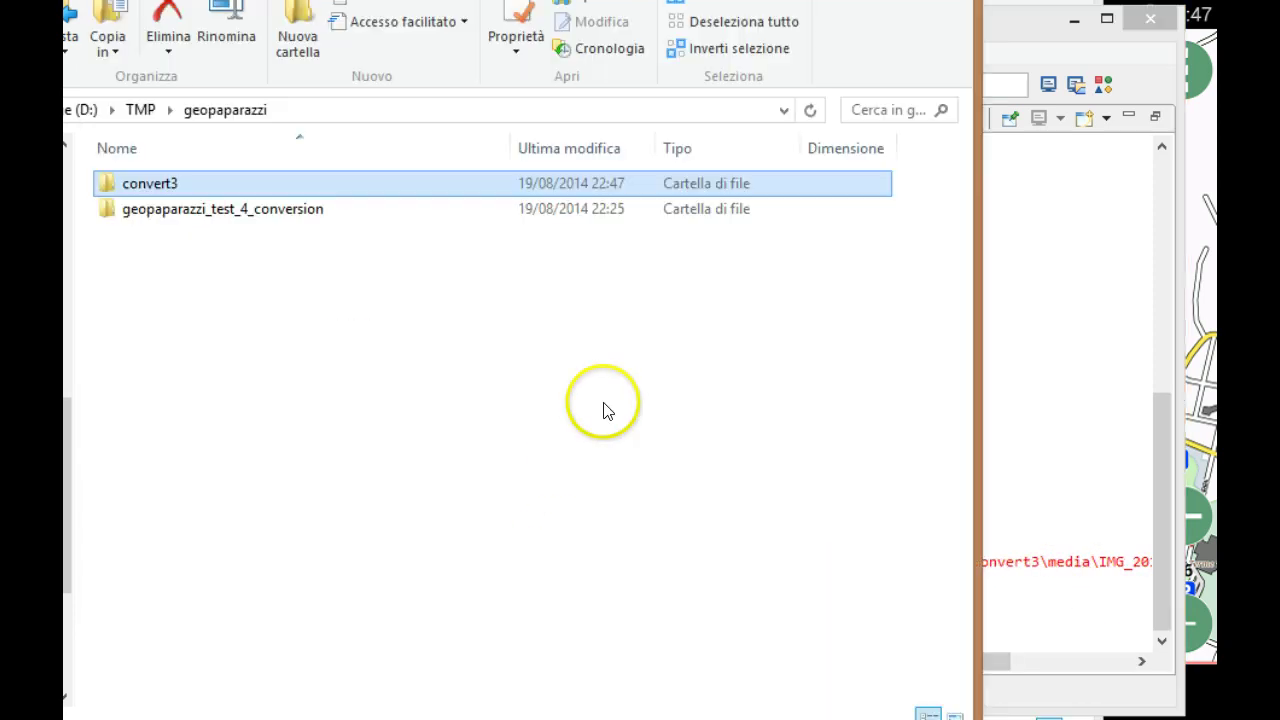
double_click(150, 185)
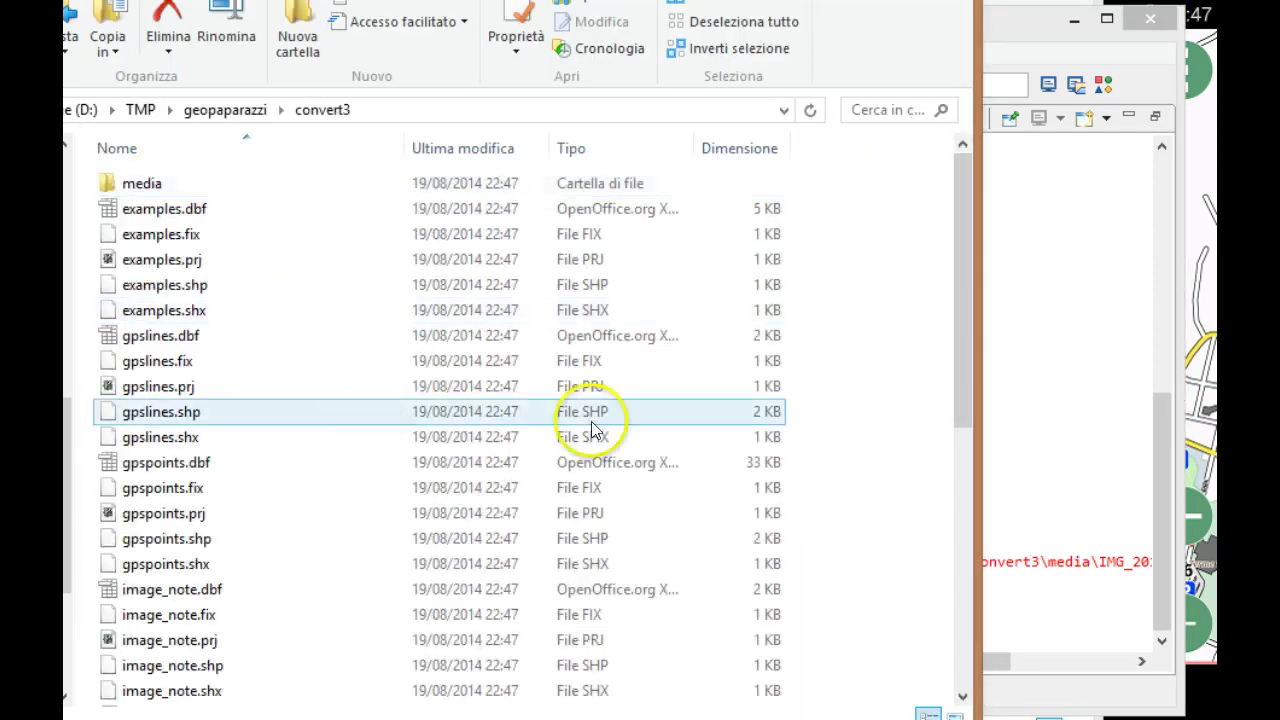
scroll(592, 428, "down", 7)
scroll(592, 428, "up", 6)
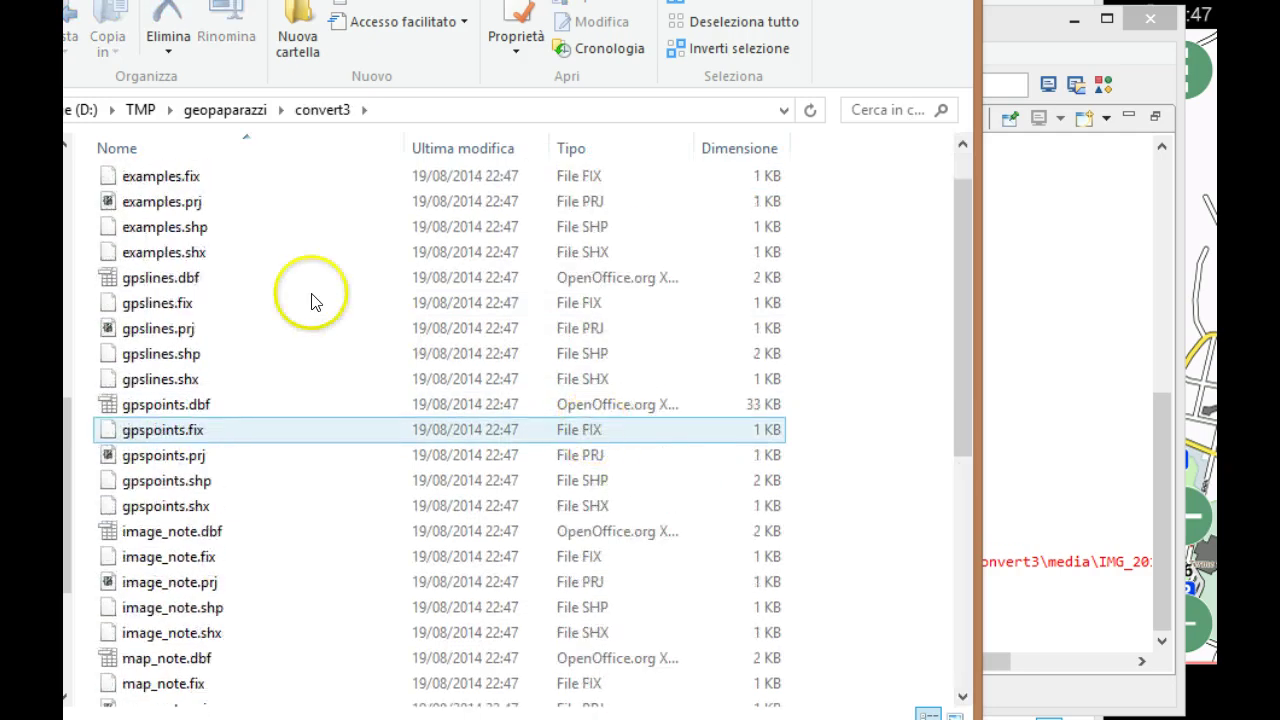
scroll(311, 302, "up", 1)
- Read the Console log, marking the trimmed key description and the 'pictures' key name
left_click(1052, 411)
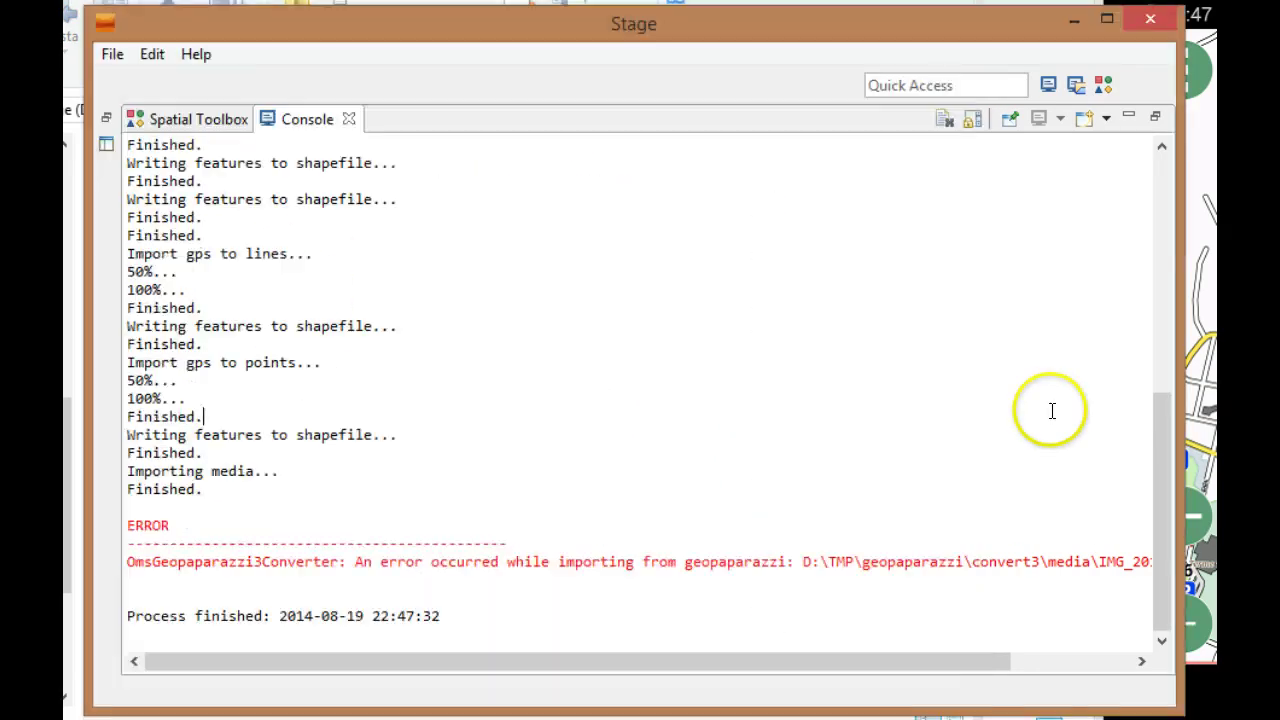
scroll(562, 577, "up", 5)
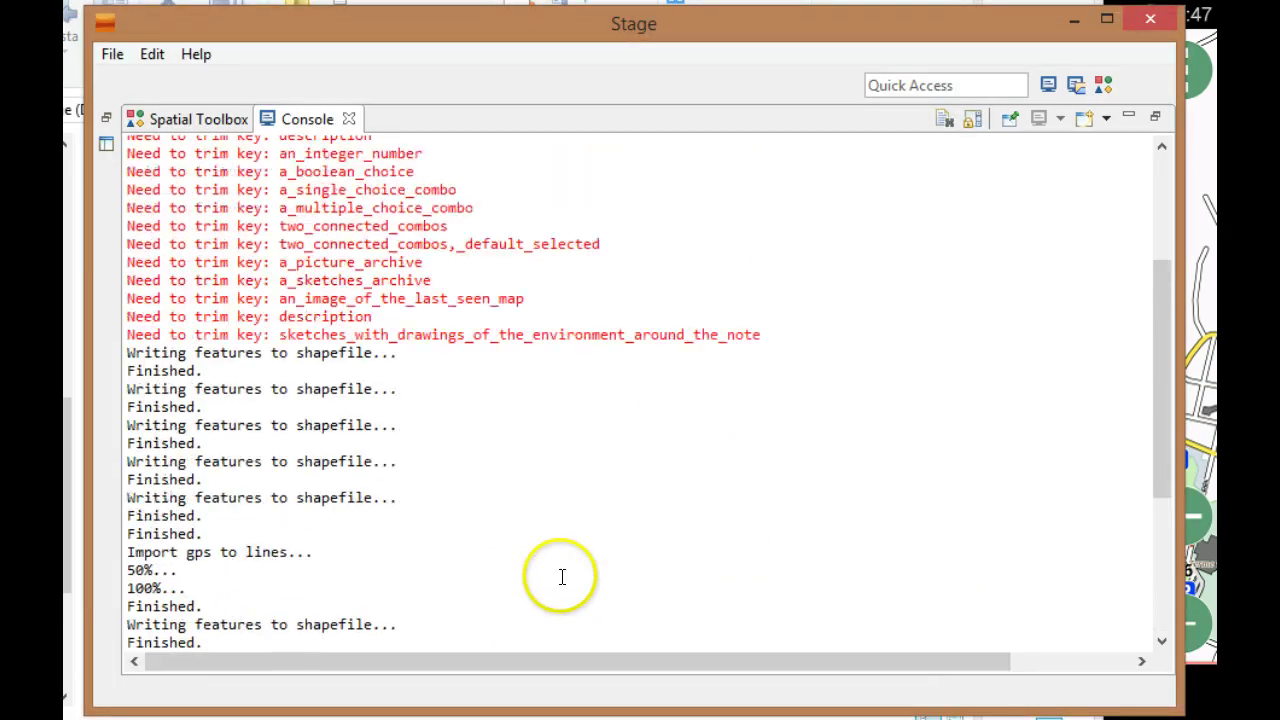
scroll(562, 577, "up", 4)
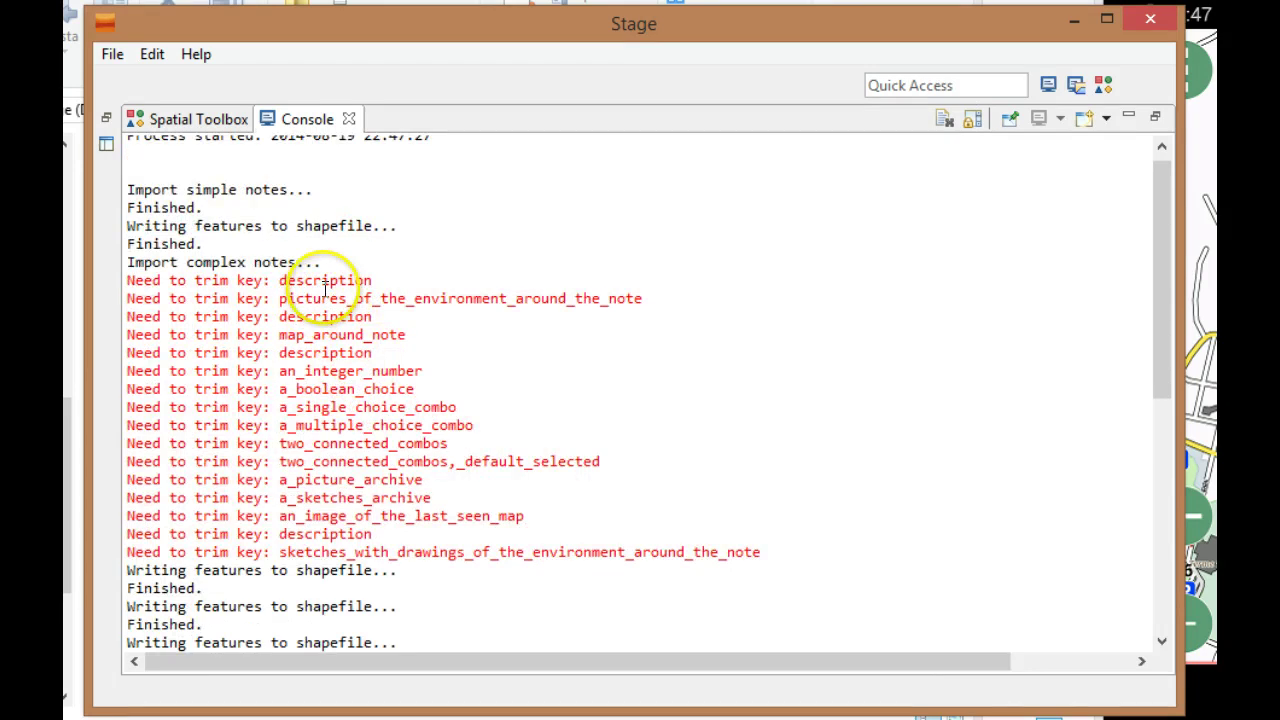
double_click(314, 281)
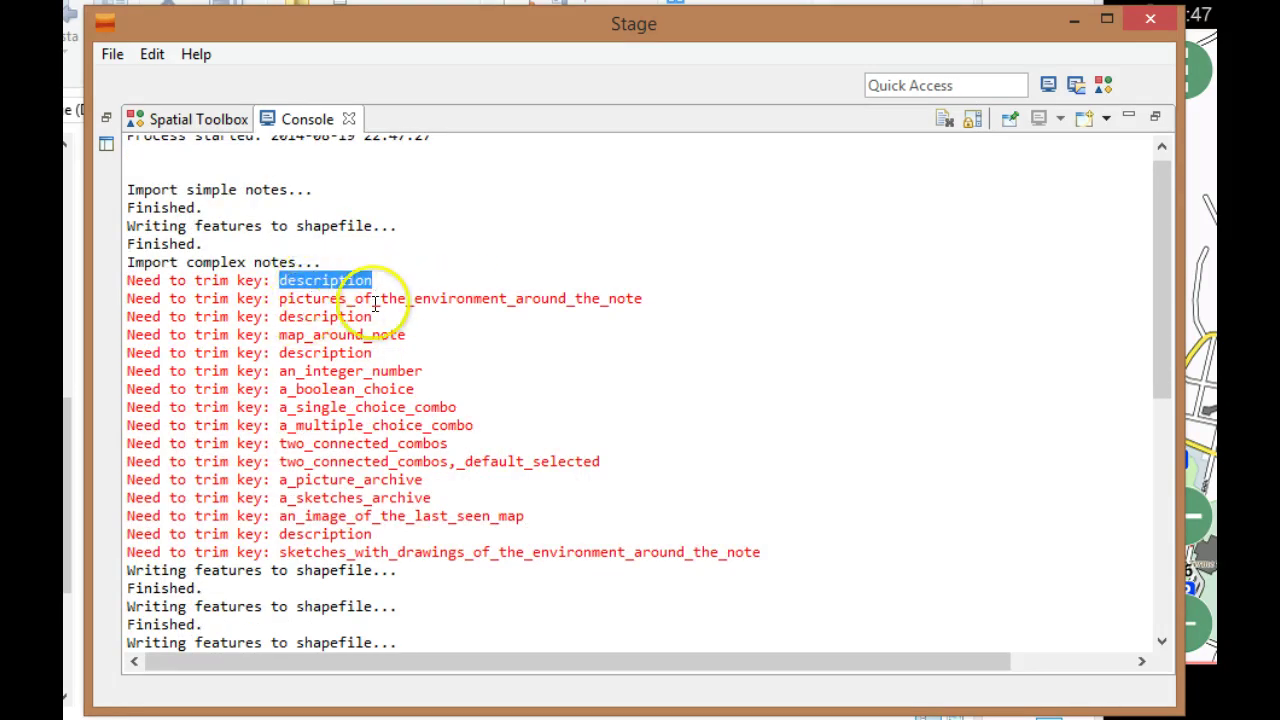
double_click(335, 298)
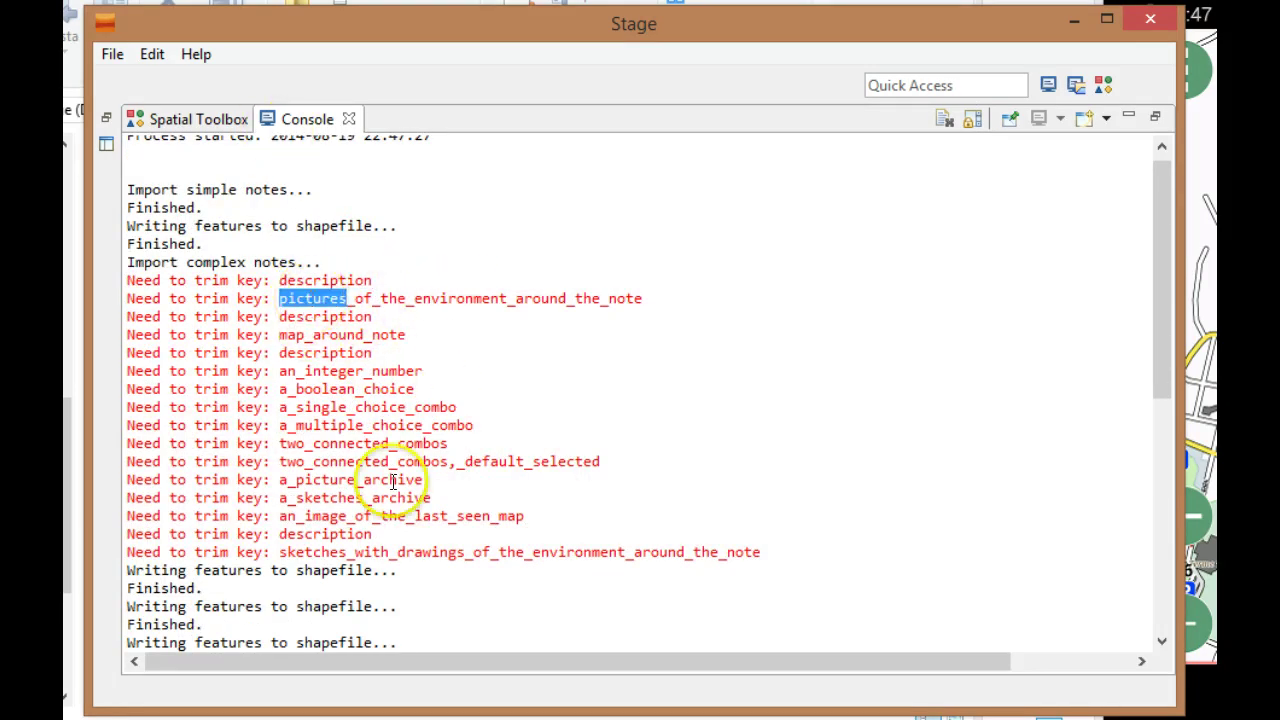
- Check gpslines.shp in convert3, then scroll the log to the red media-import ERROR line
key("alt+Tab")
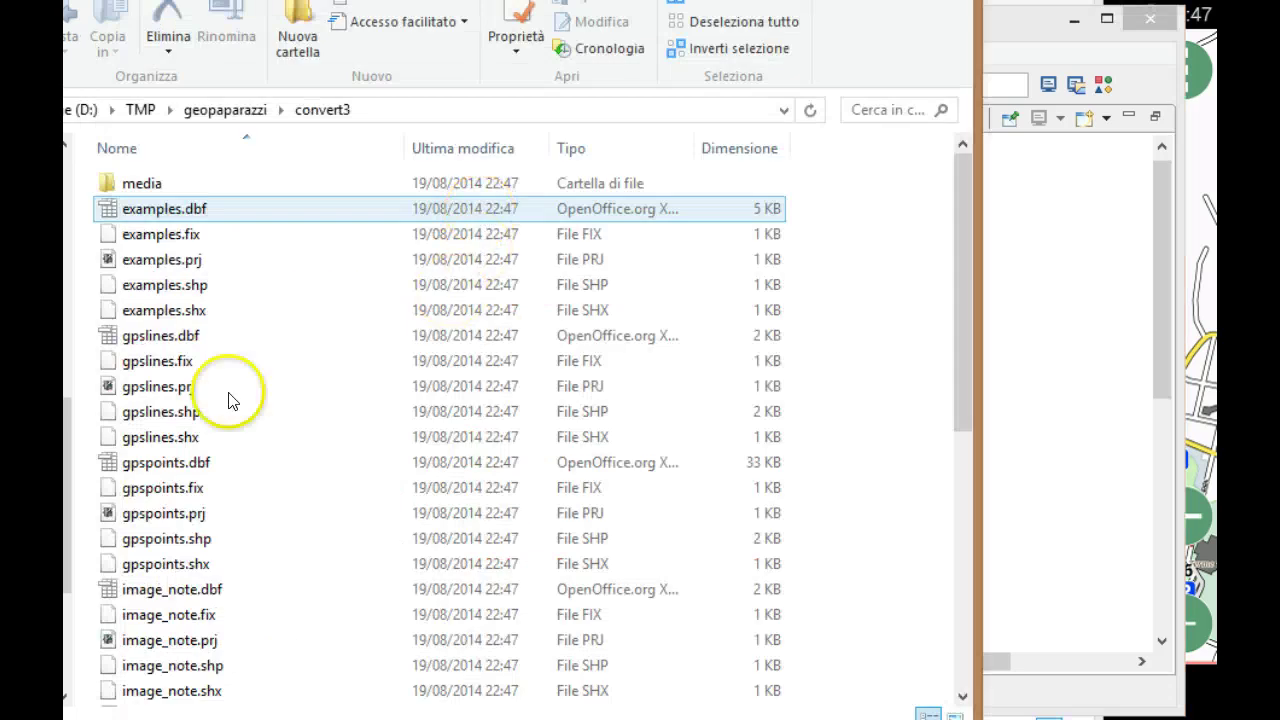
left_click(352, 411)
left_click(1047, 309)
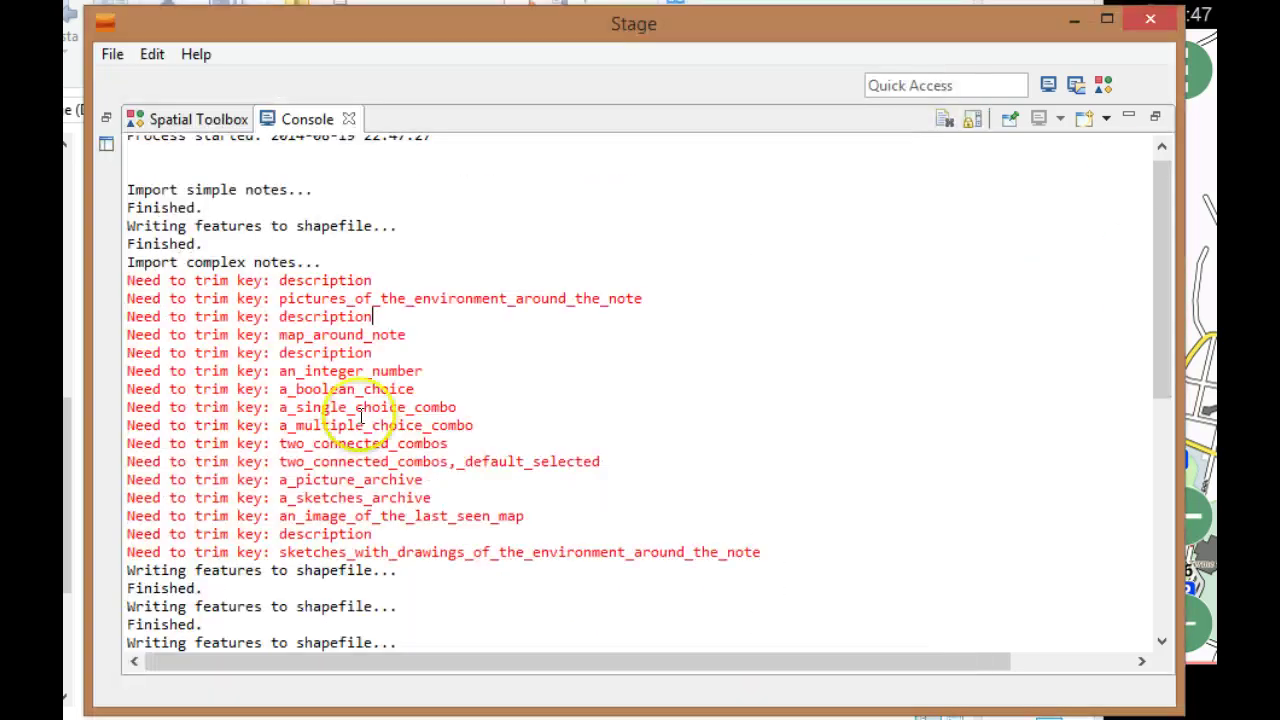
scroll(498, 385, "down", 8)
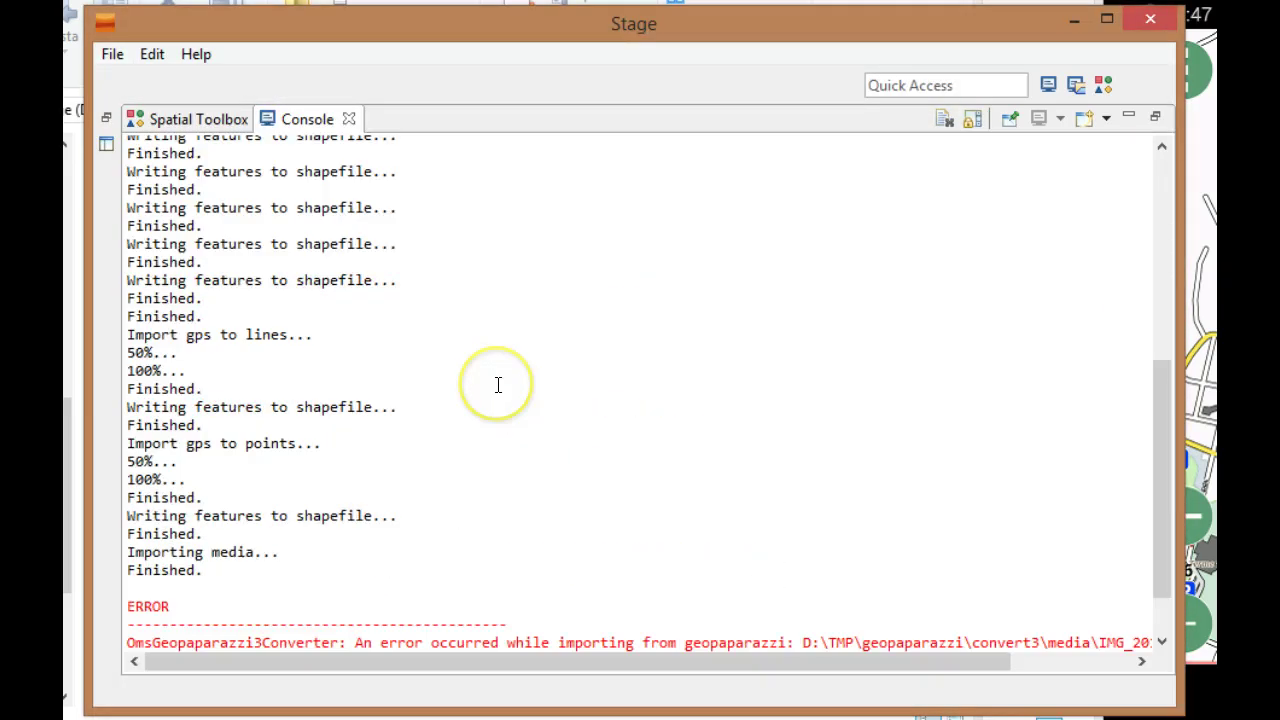
left_click_drag(904, 661, 1043, 614)
scroll(1030, 610, "up", 4)
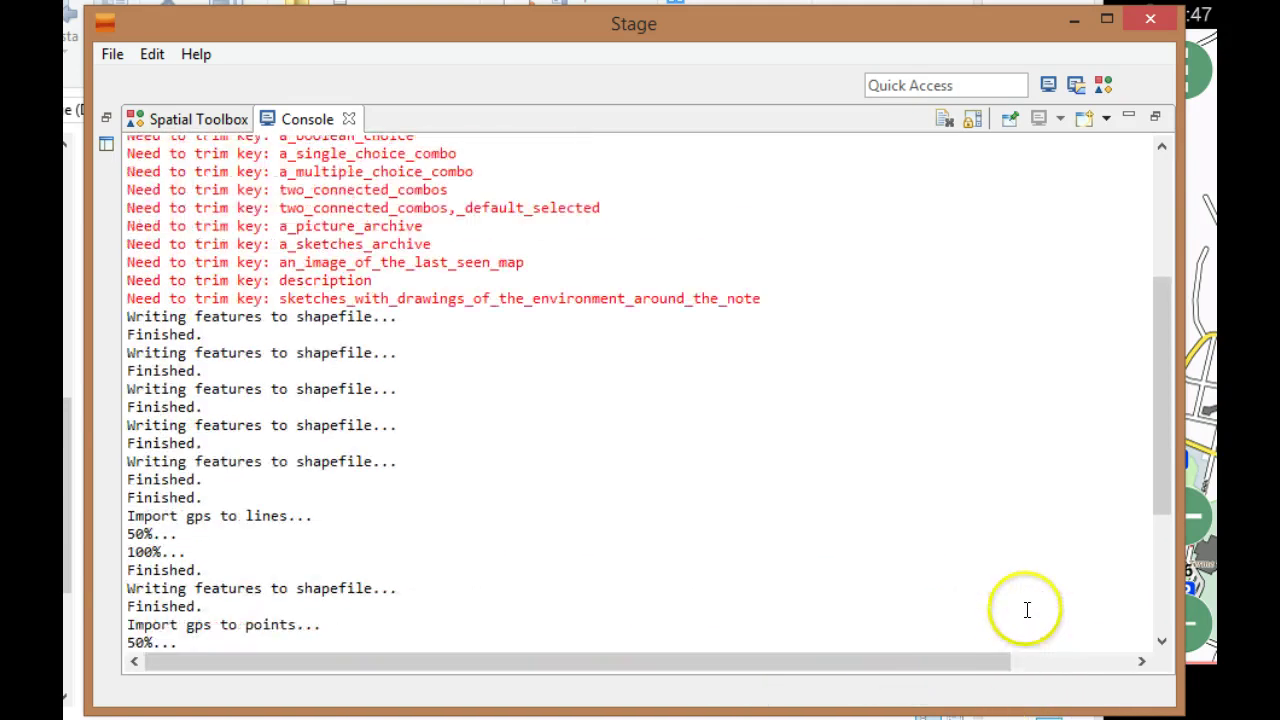
scroll(663, 486, "up", 4)
scroll(663, 486, "down", 8)
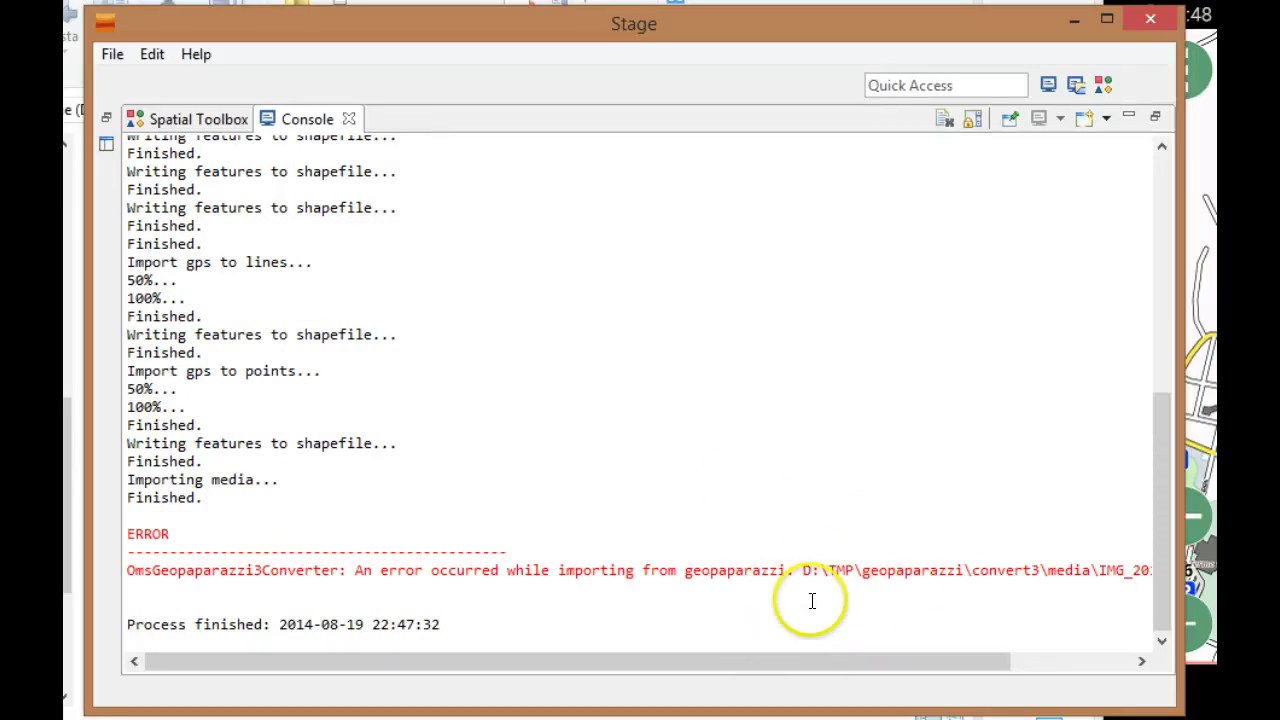
left_click_drag(835, 660, 634, 674)
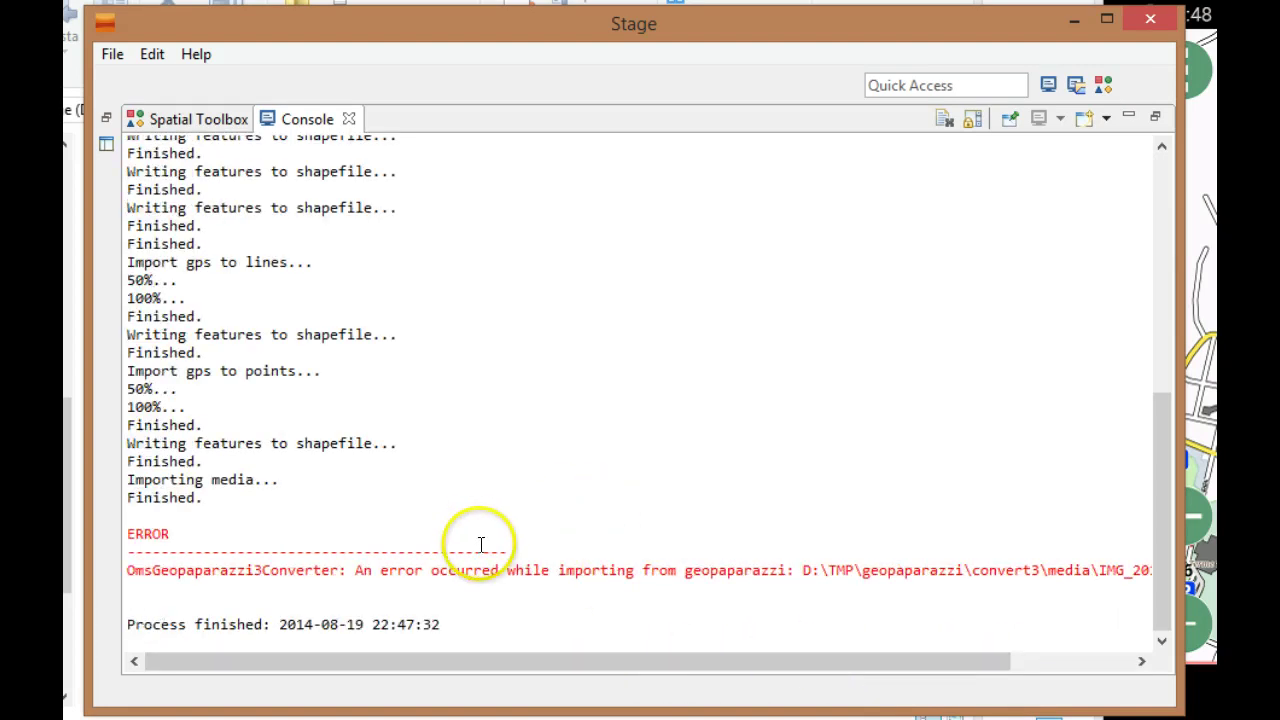
key("alt+Tab")
left_click(376, 388)
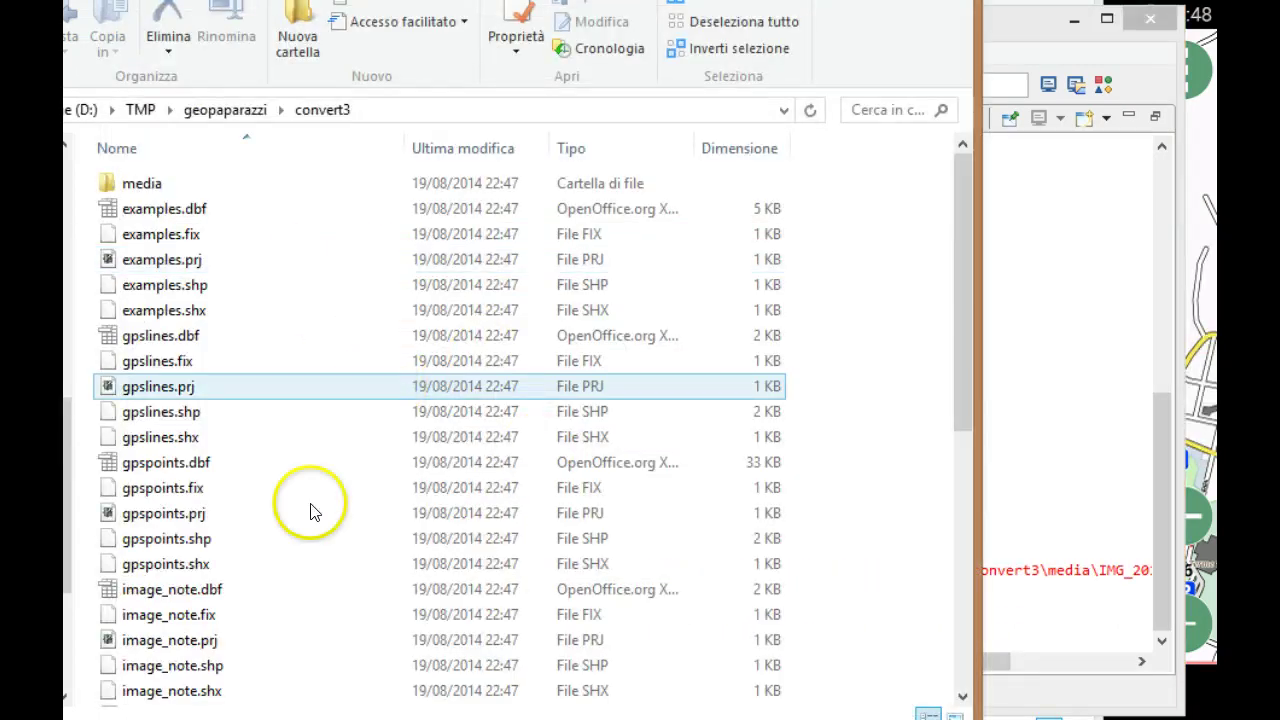
scroll(309, 509, "down", 7)
left_click(180, 667)
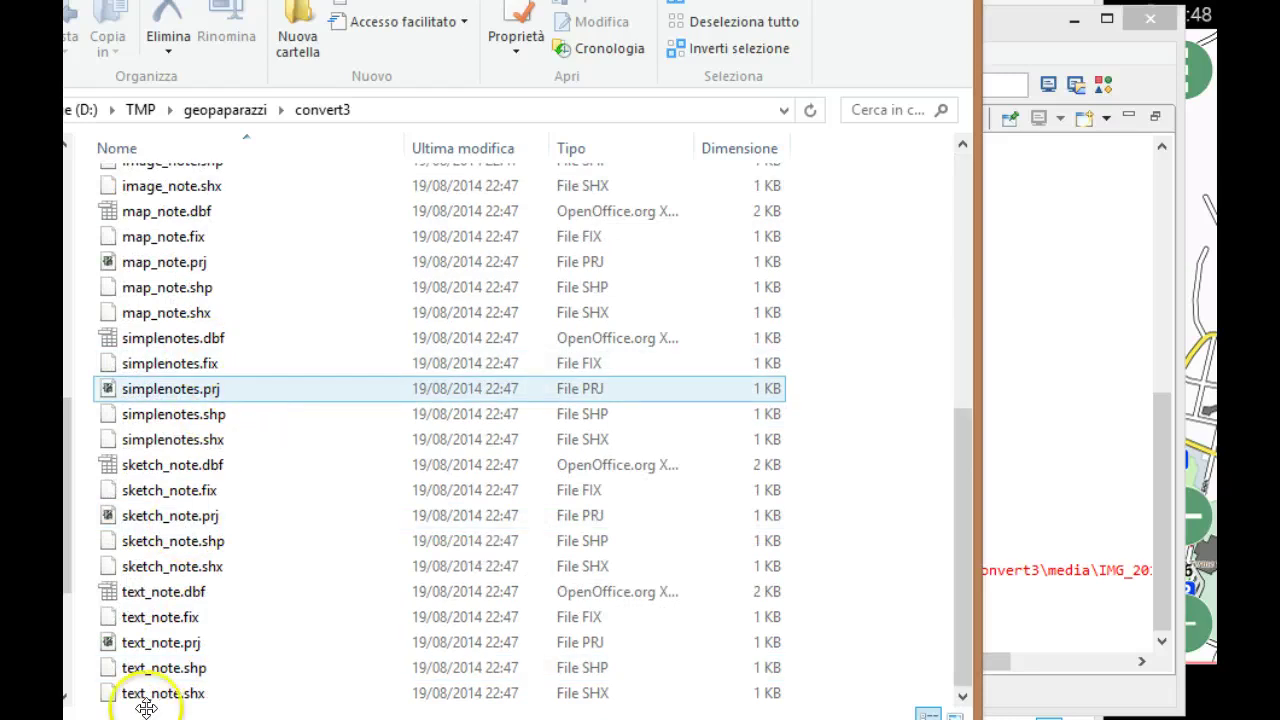
left_click(165, 591)
left_click(187, 567, "ctrl")
left_click(175, 540)
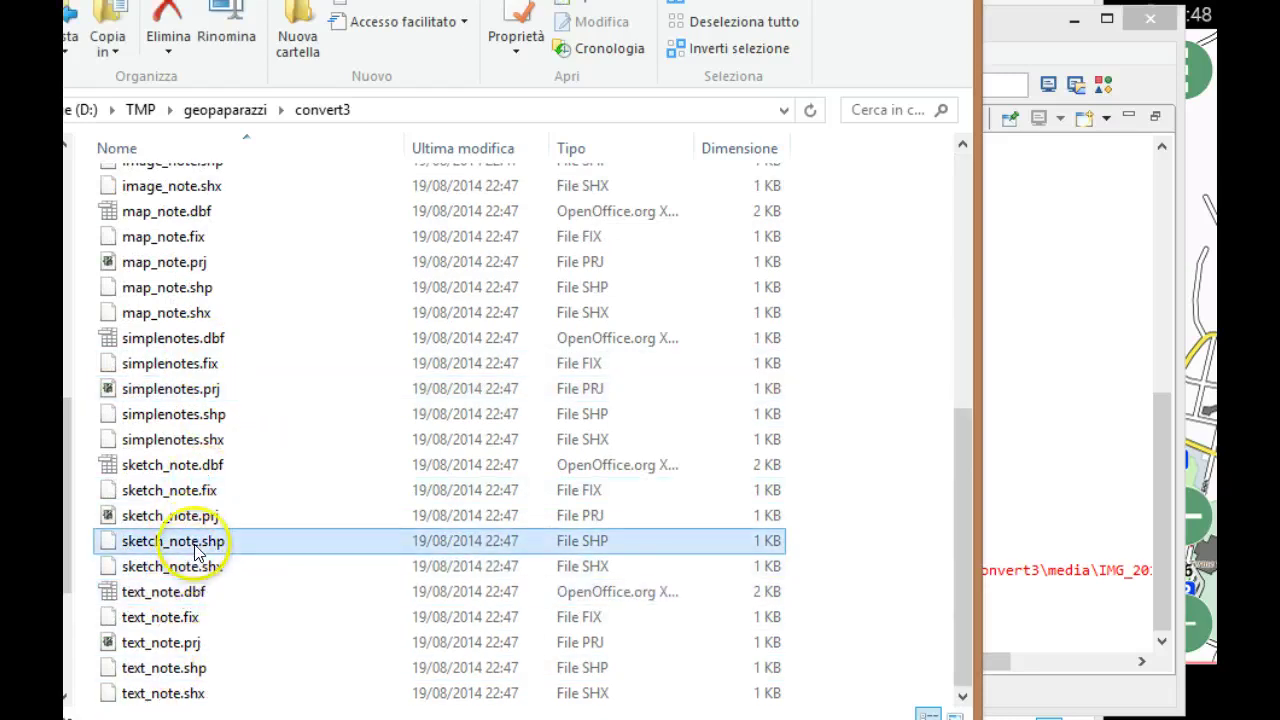
left_click(175, 414, "ctrl")
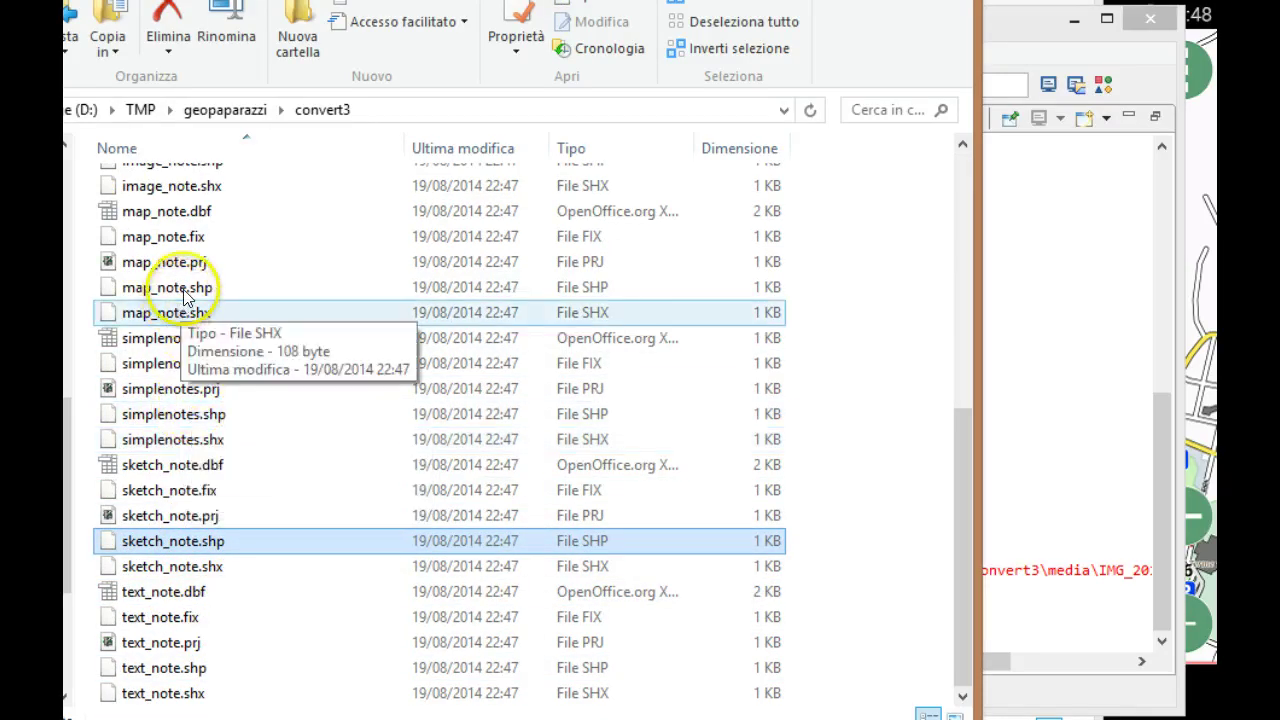
left_click(162, 290)
scroll(230, 400, "up", 3)
left_click(247, 410, "ctrl")
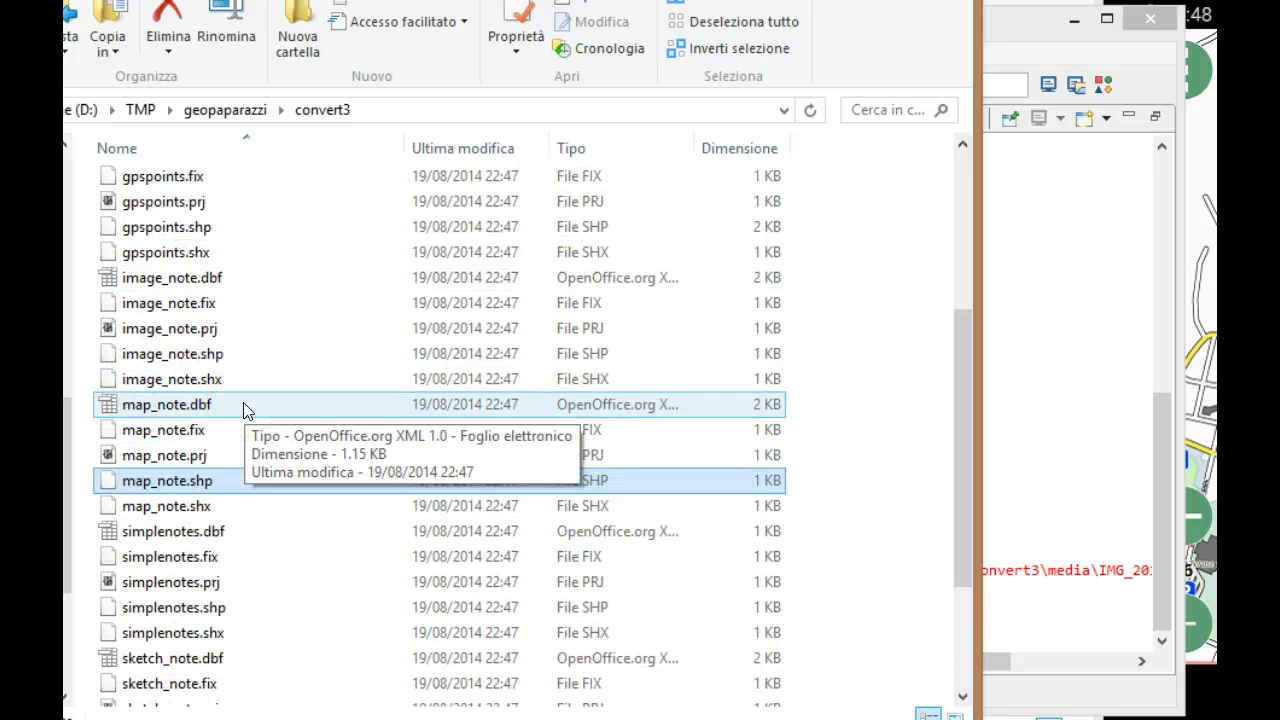
scroll(247, 410, "up", 4)
left_click(171, 411)
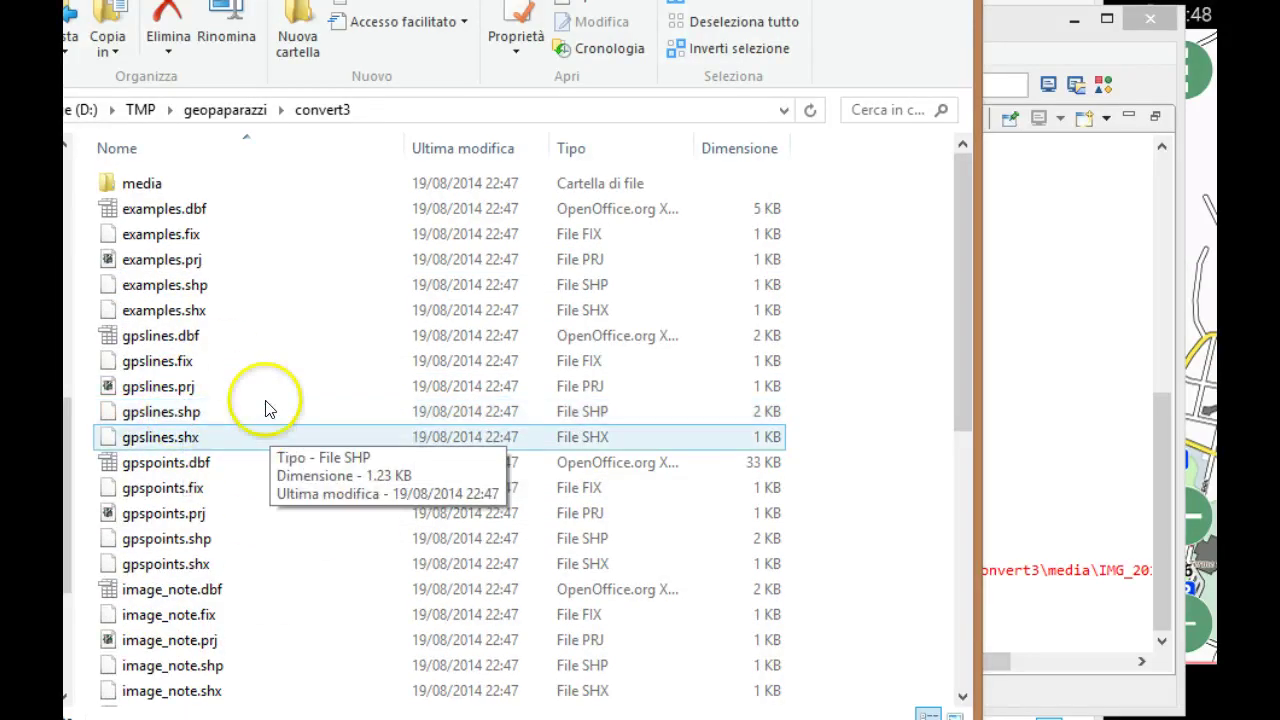
double_click(152, 185)
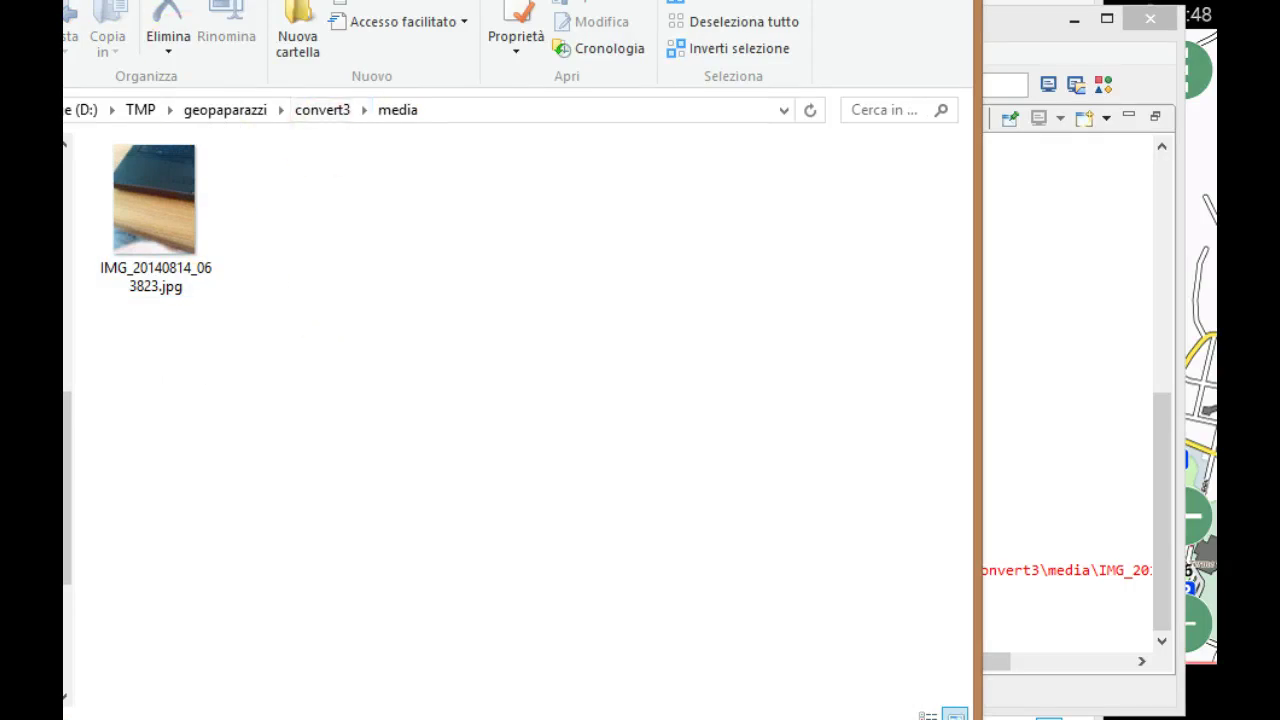
key("alt+Left")
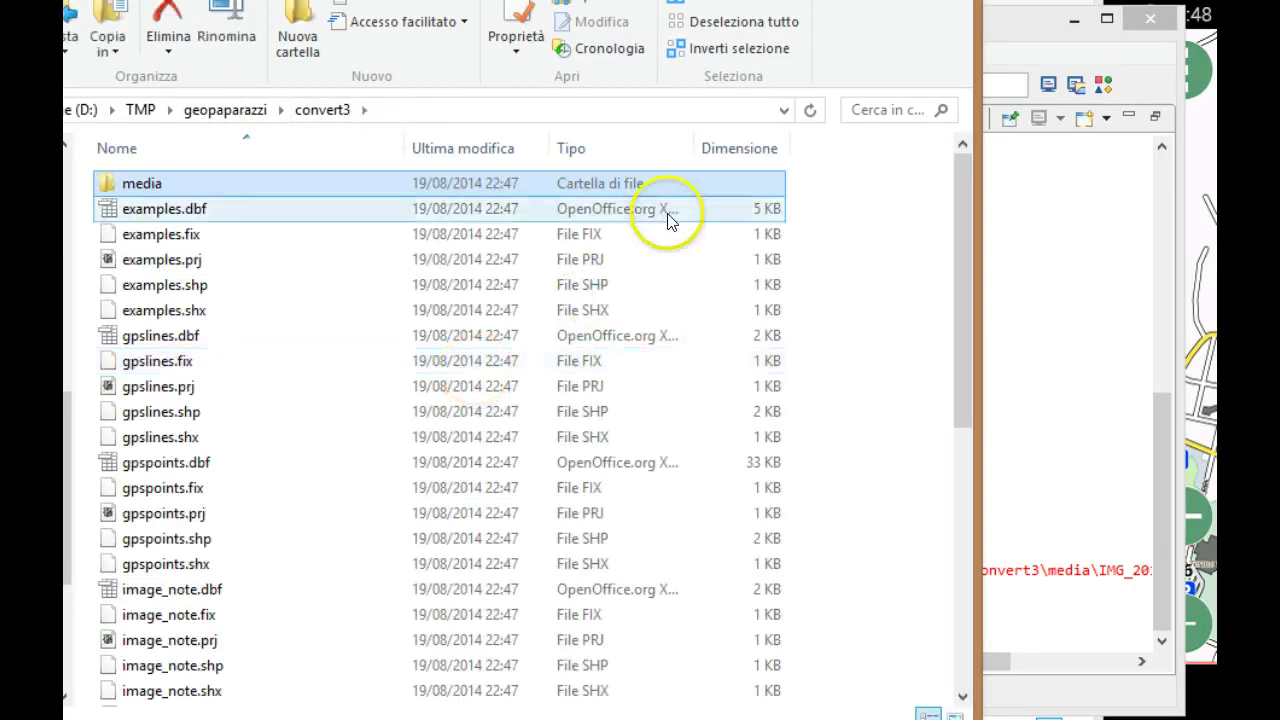
left_click(245, 113)
key("ctrl+a")
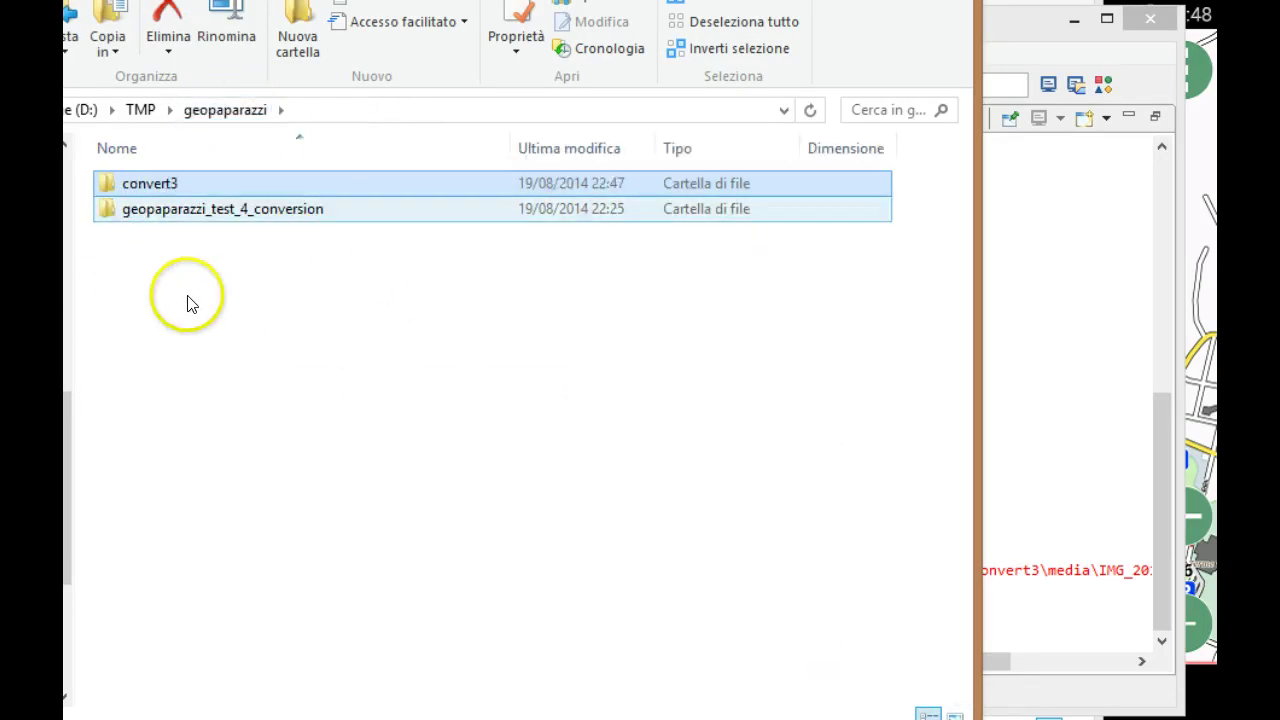
left_click(211, 294)
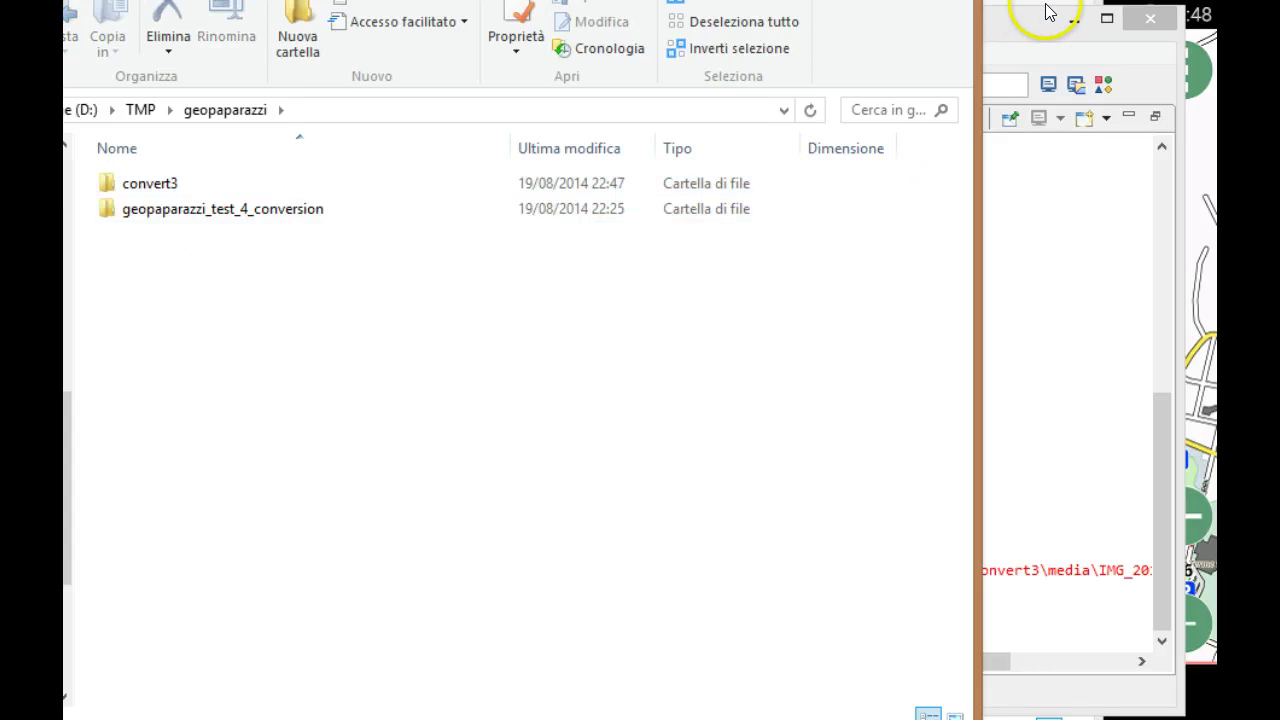
left_click(223, 212)
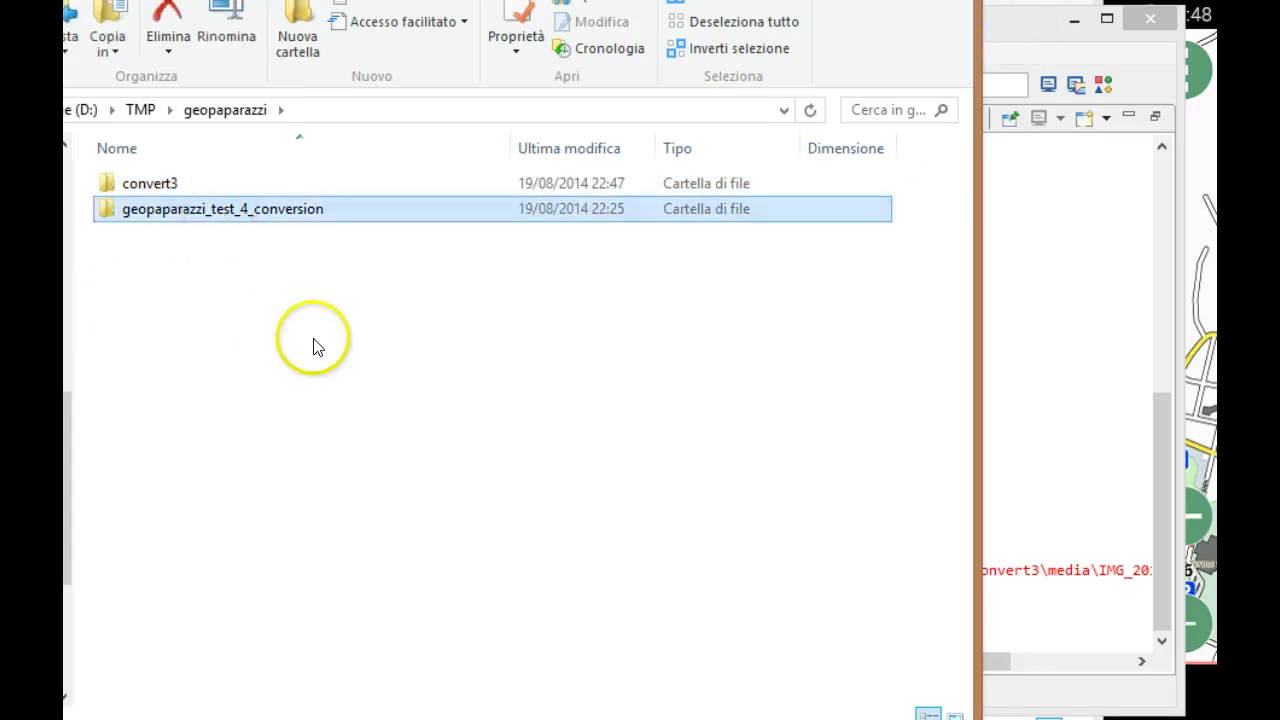
left_click(1010, 25)
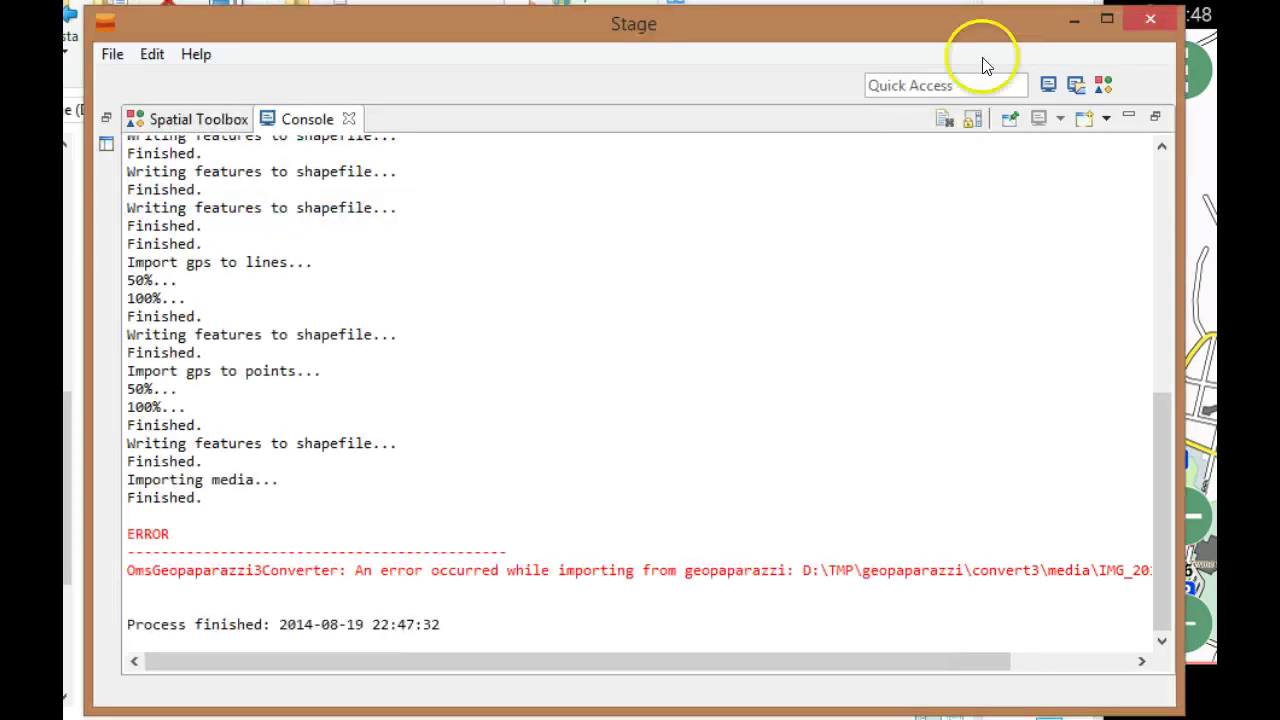
- Set geopaparazzi_test_4_conversion as GeopaparazziProject3To4Converter's input folder and run it
left_click(222, 120)
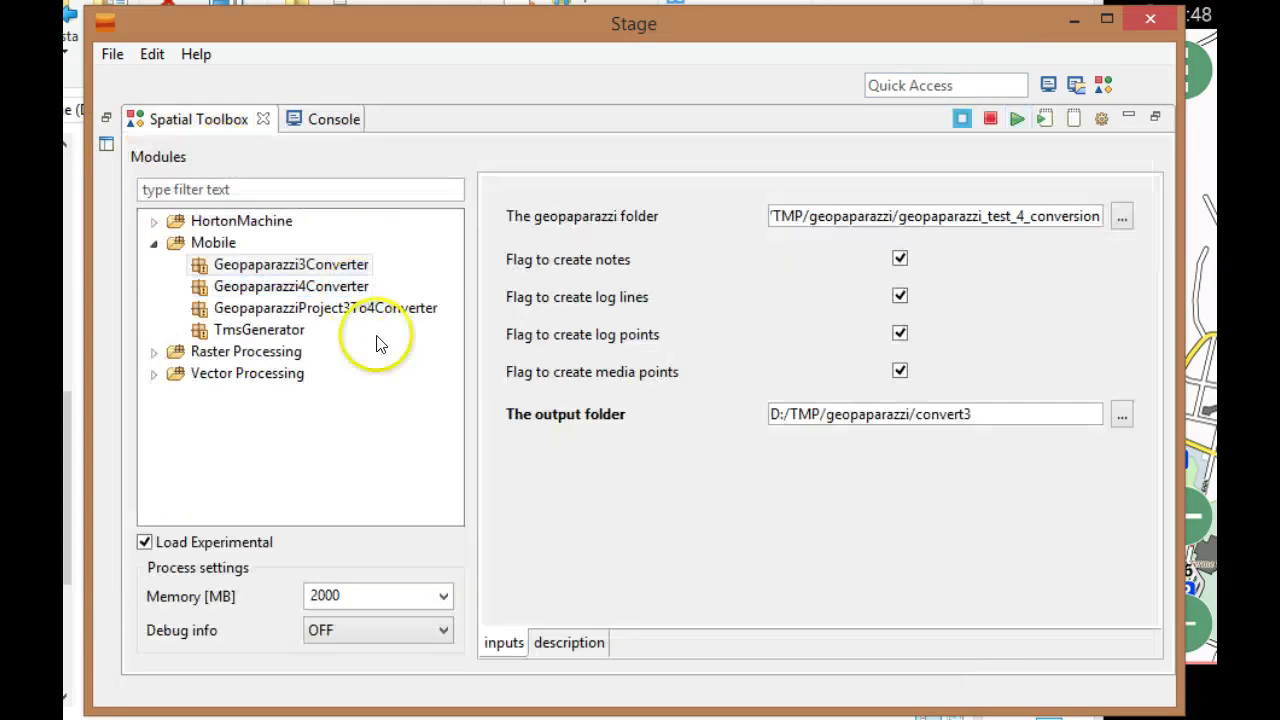
left_click(271, 314)
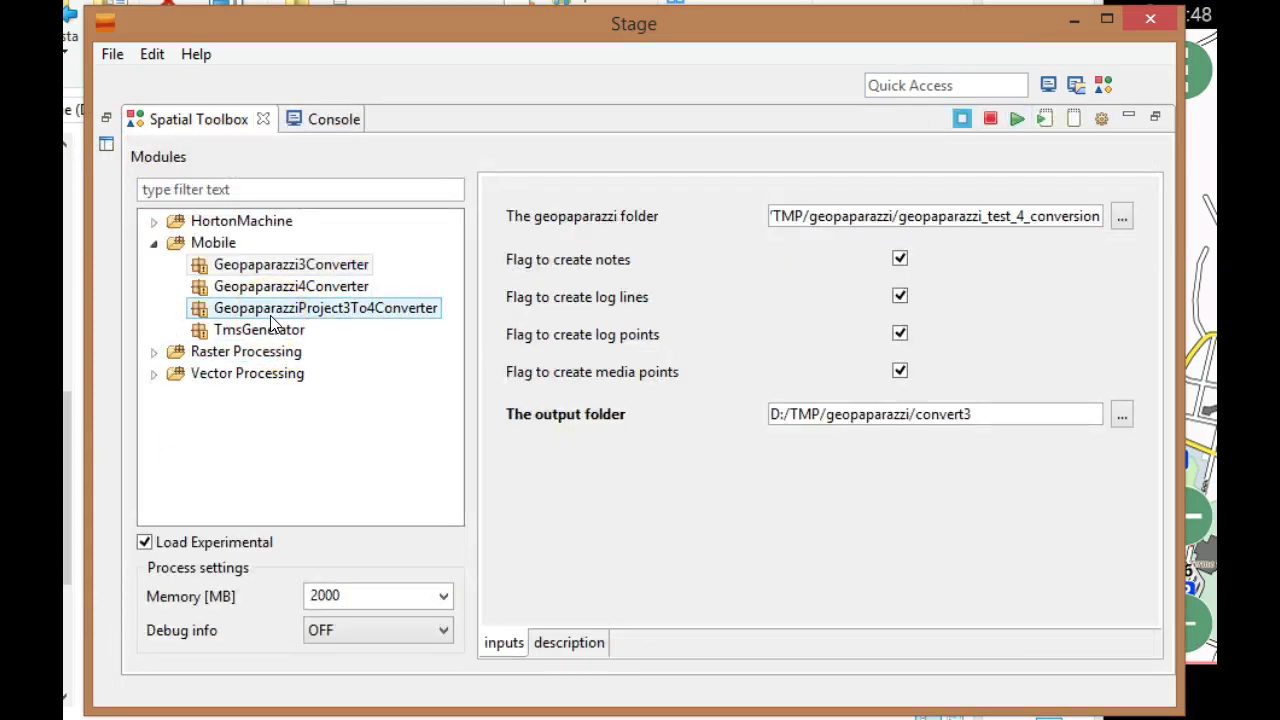
left_click(270, 314)
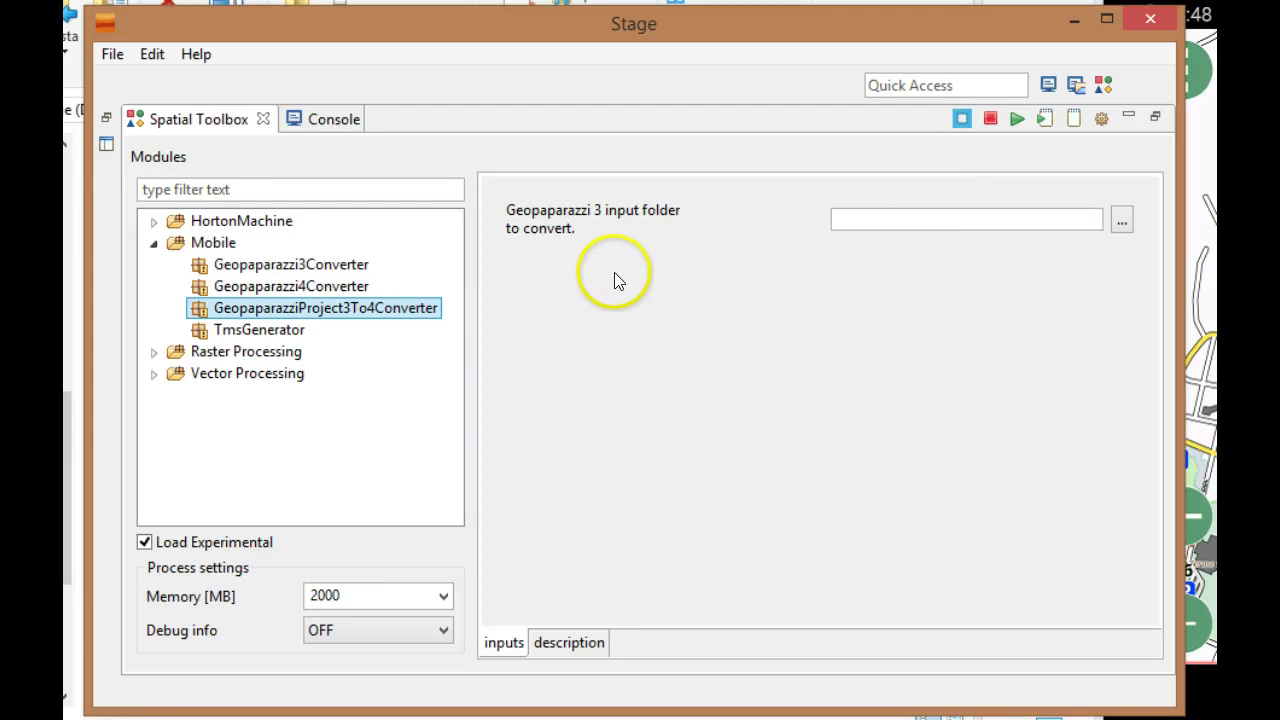
key("alt+Tab")
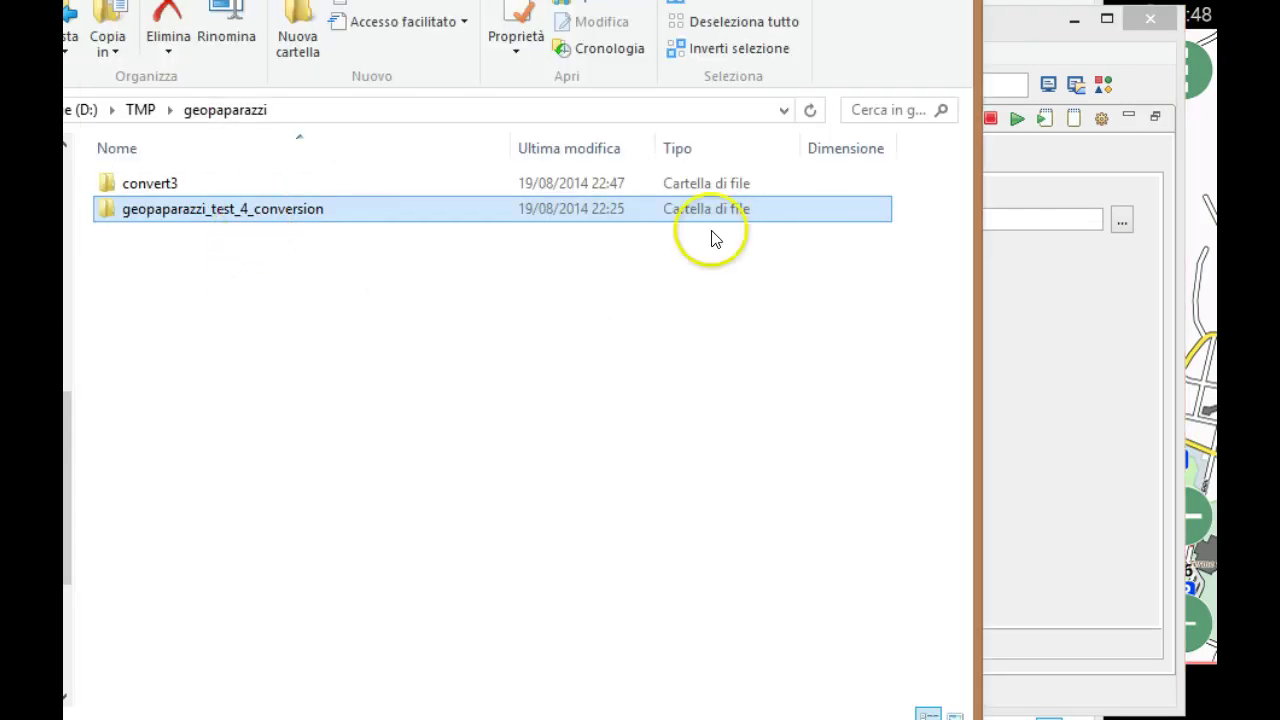
left_click_drag(712, 220, 1050, 235)
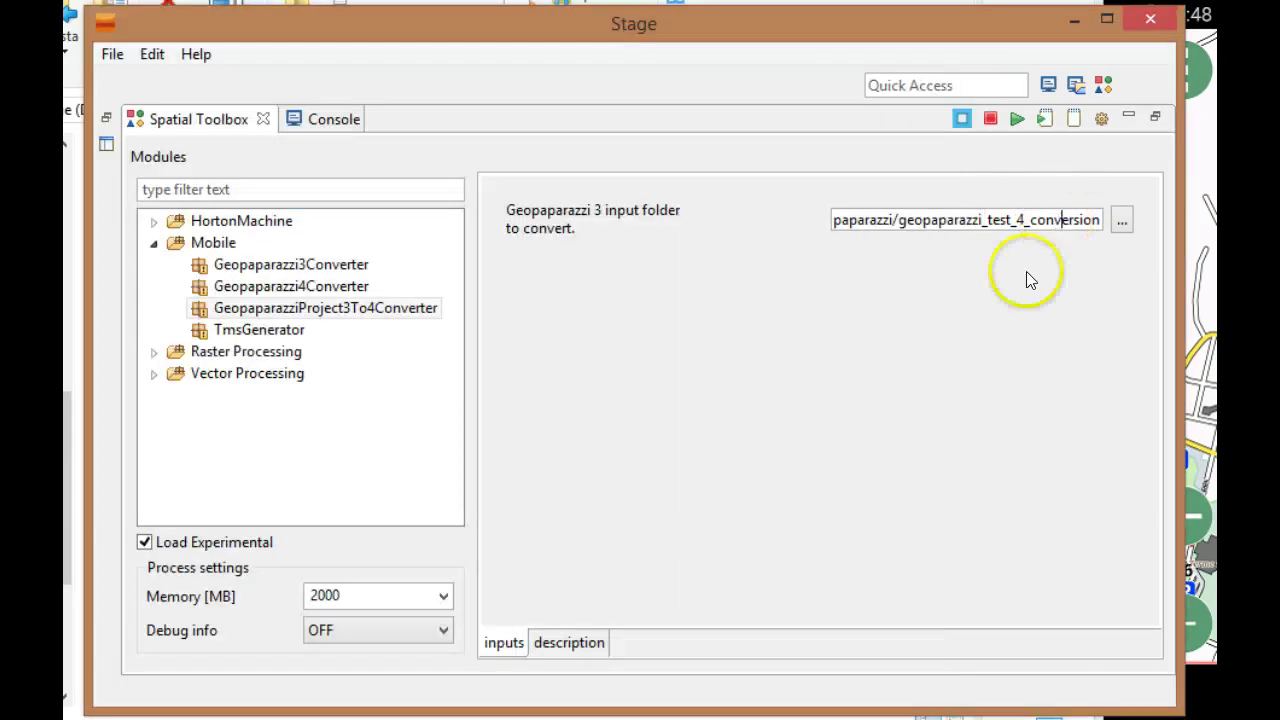
left_click(1018, 120)
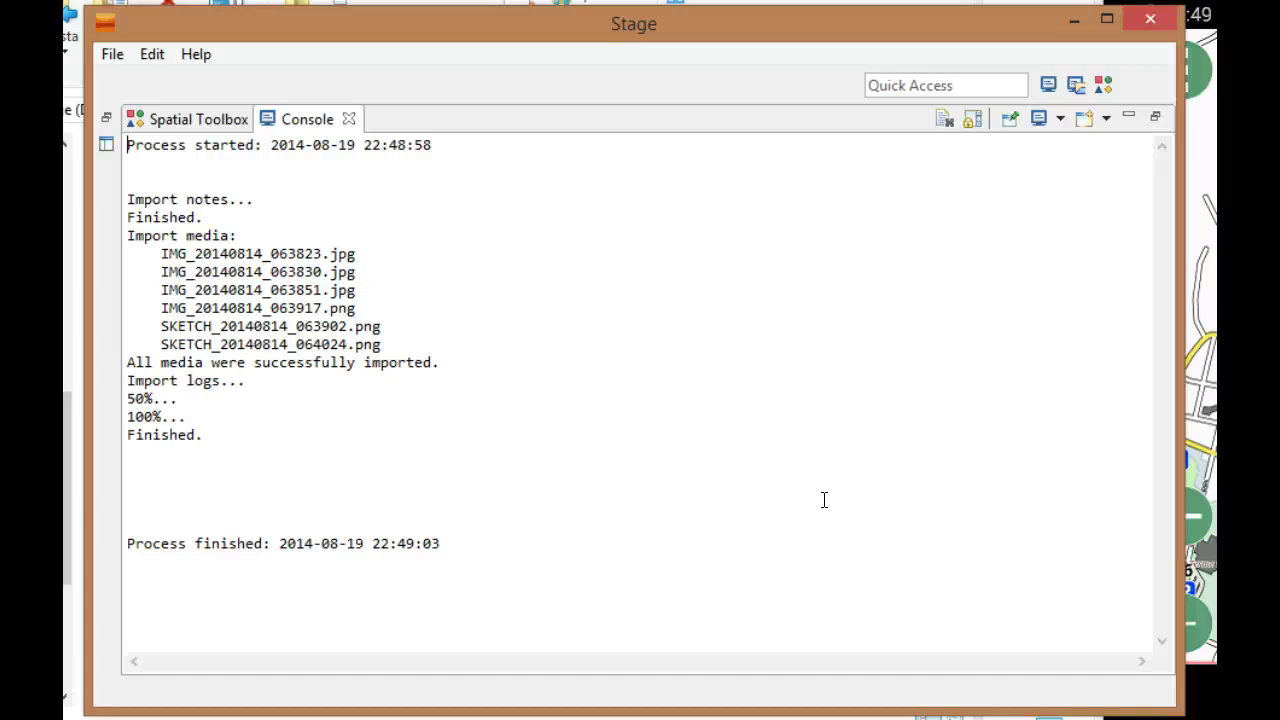
- Check the imported media list and the new geopaparazzi_test_4_conversion.gpap (4,479 KB) in Explorer
left_click_drag(382, 345, 170, 251)
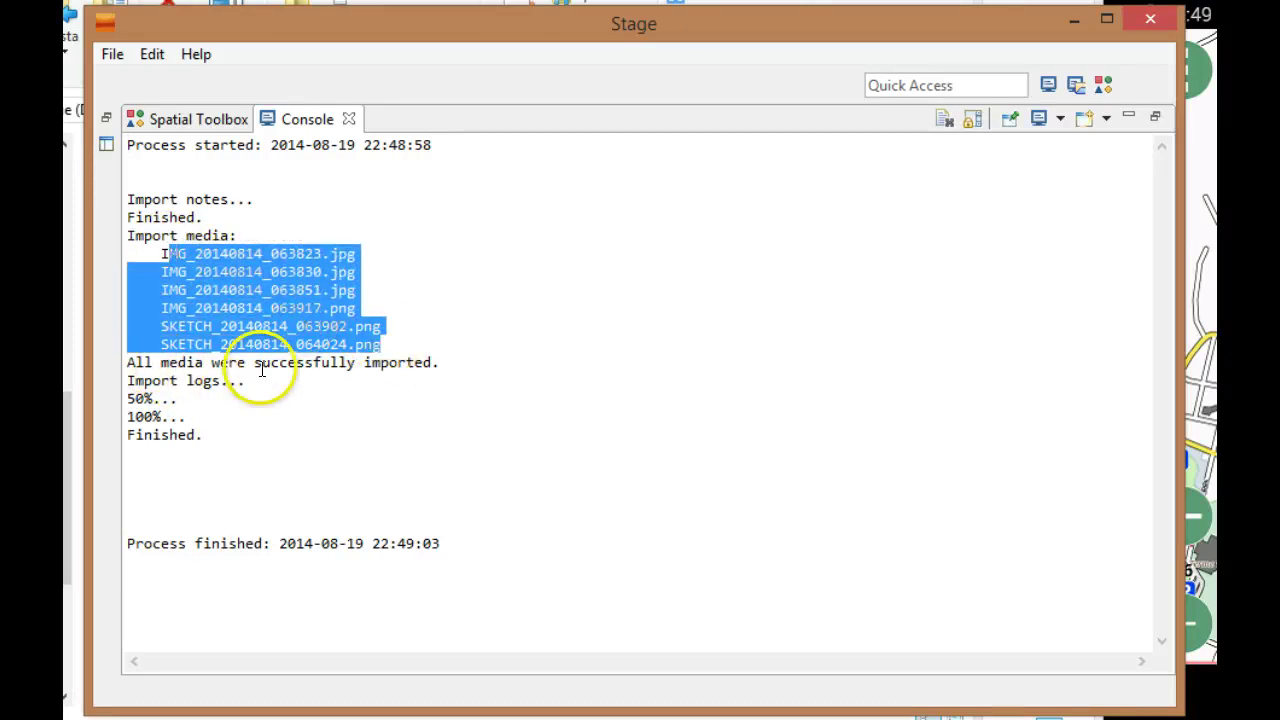
key("alt+Tab")
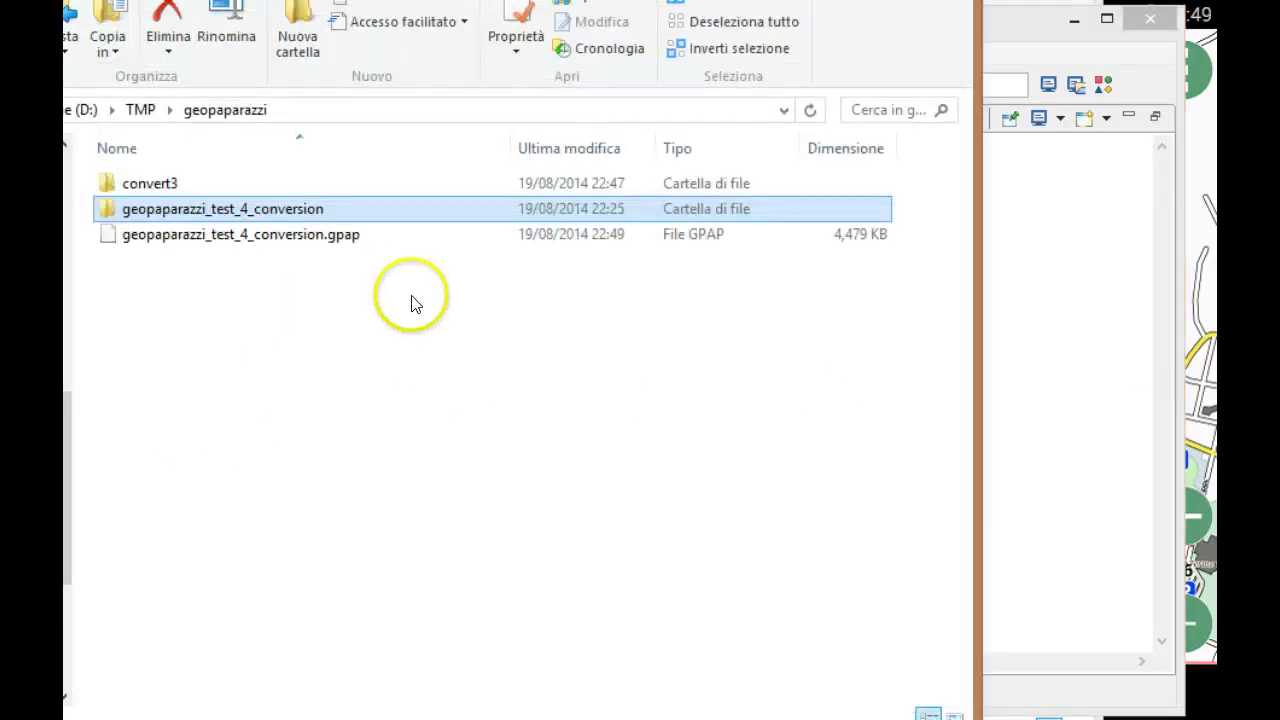
left_click(386, 263)
left_click(314, 240)
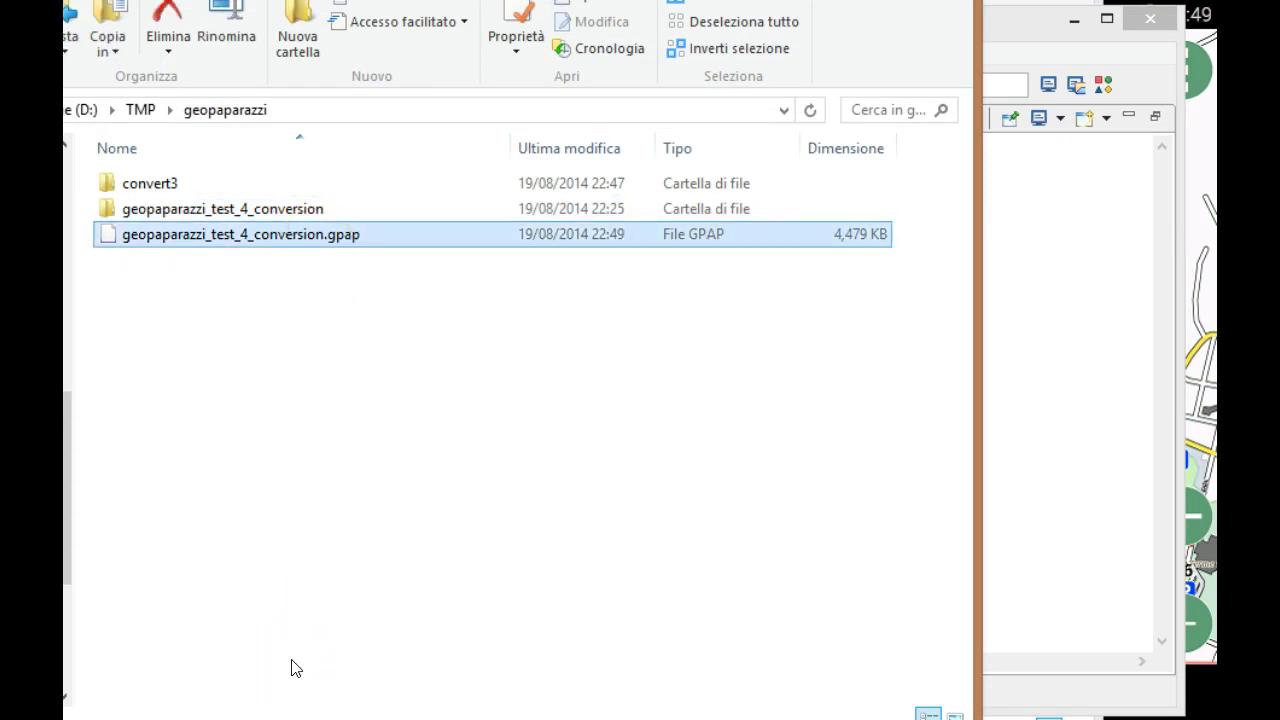
key("alt+Tab")
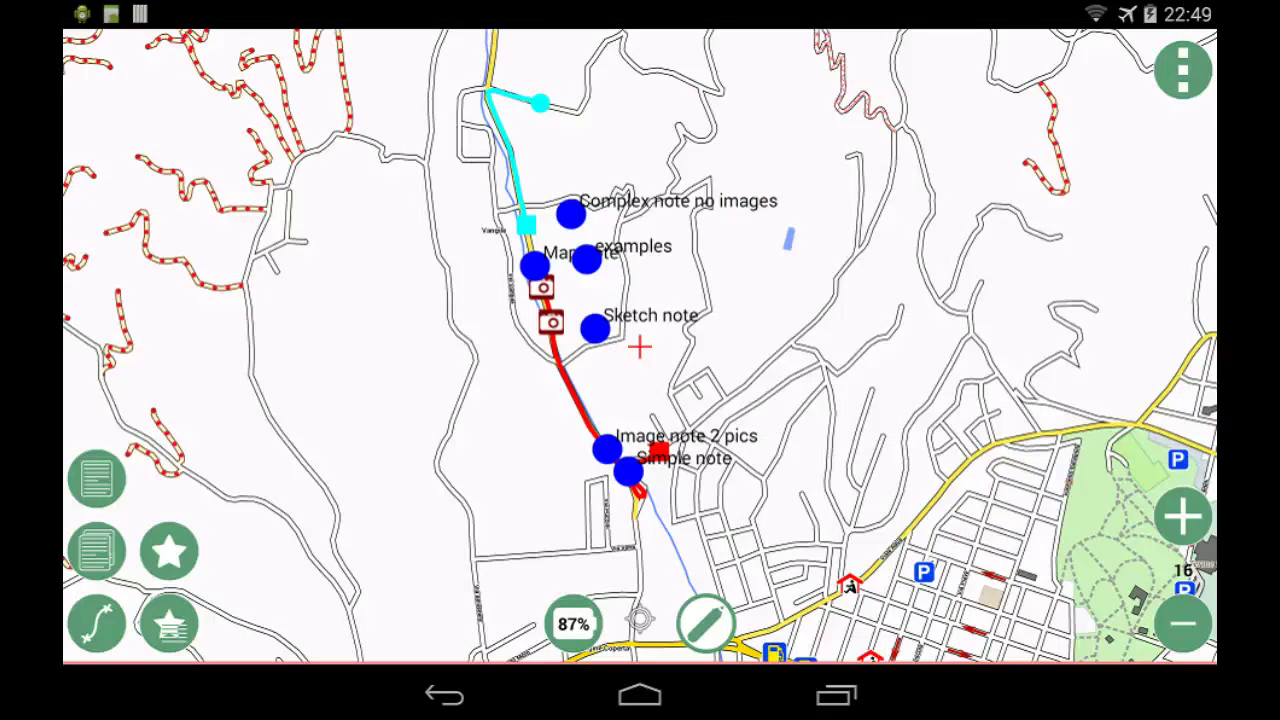
- Leave the map for the dashboard and exit Geopaparazzi from its options menu
left_click(444, 695)
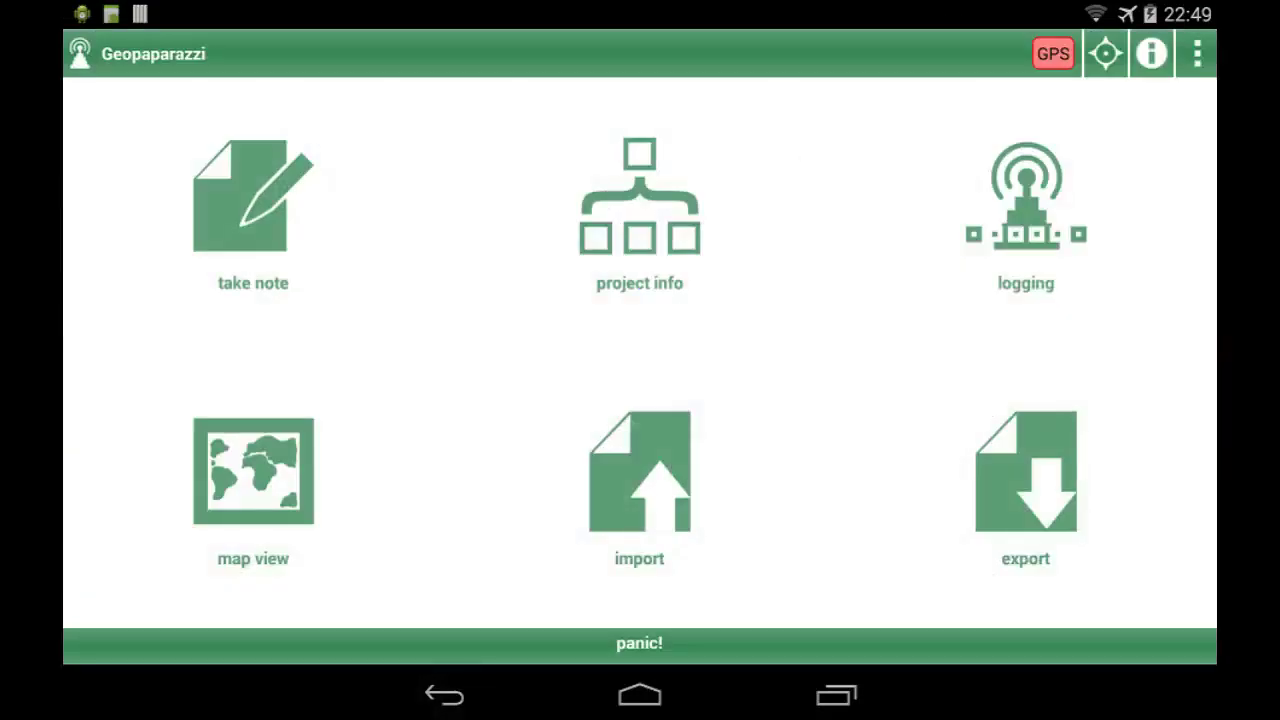
left_click(1197, 53)
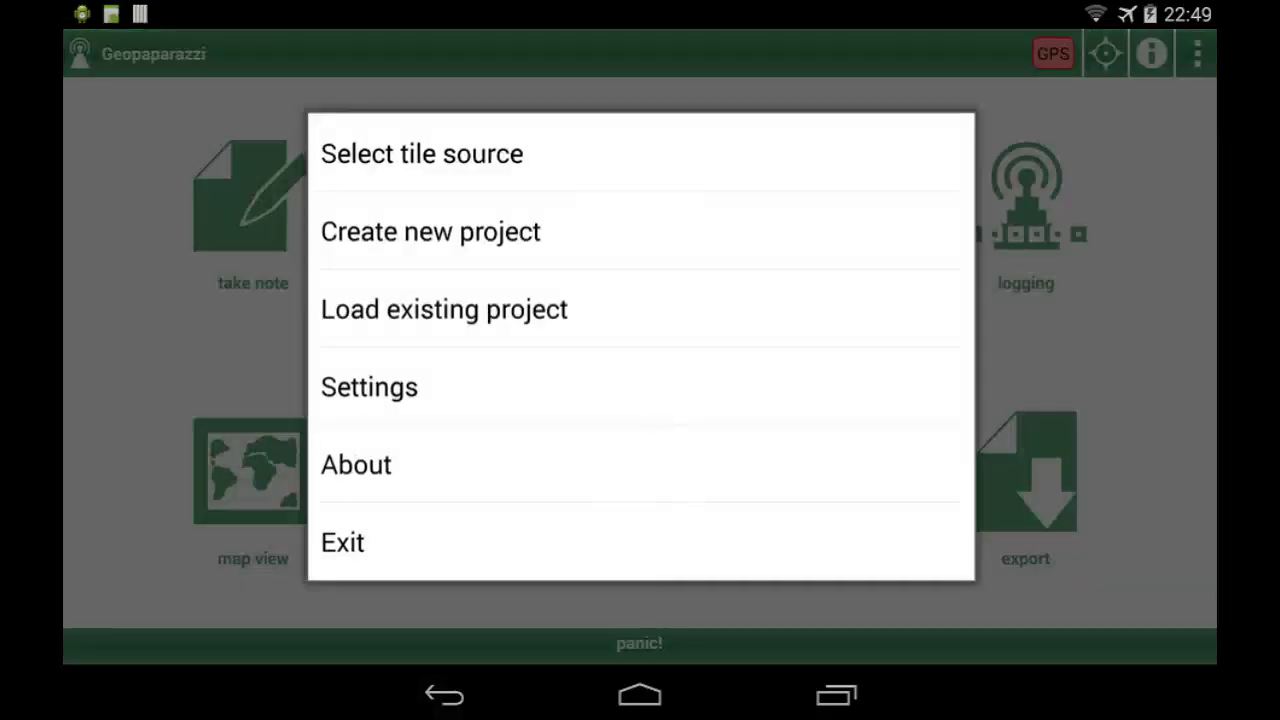
left_click(342, 542)
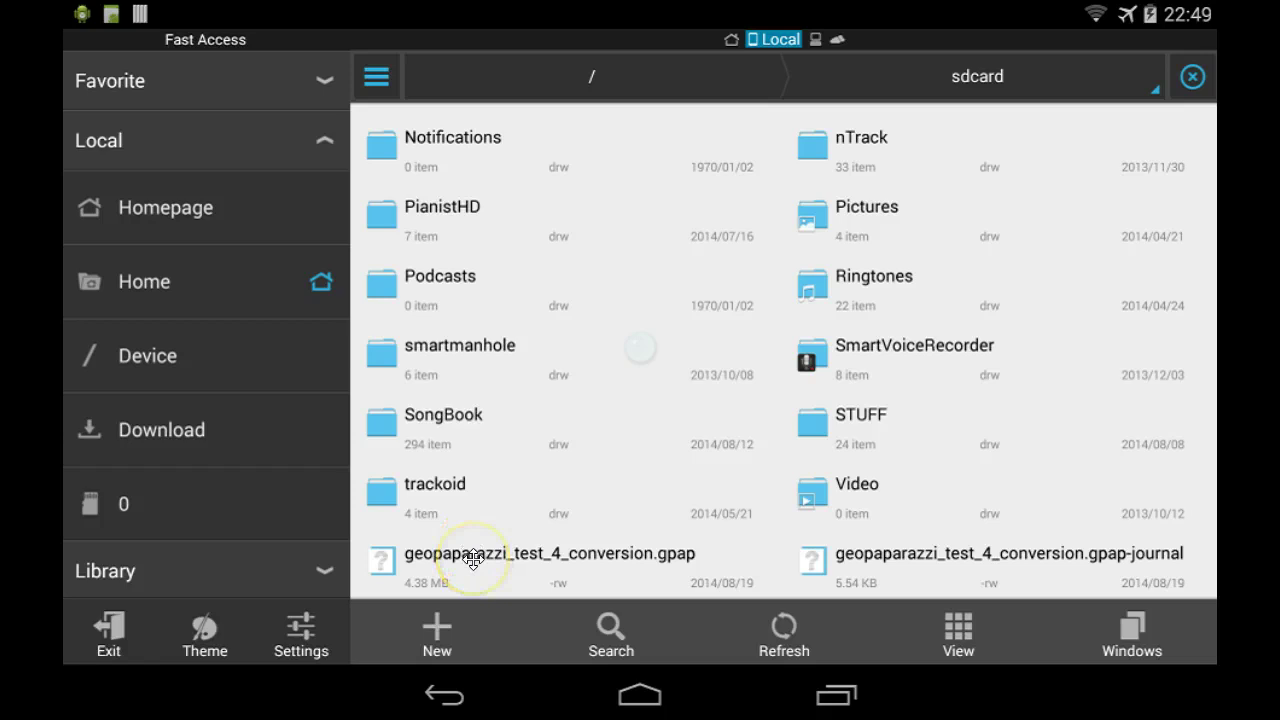
- Open geopaparazzi_test_4_conversion.gpap, review its project info, then view its notes and GPS tracks on the map
left_click(455, 553)
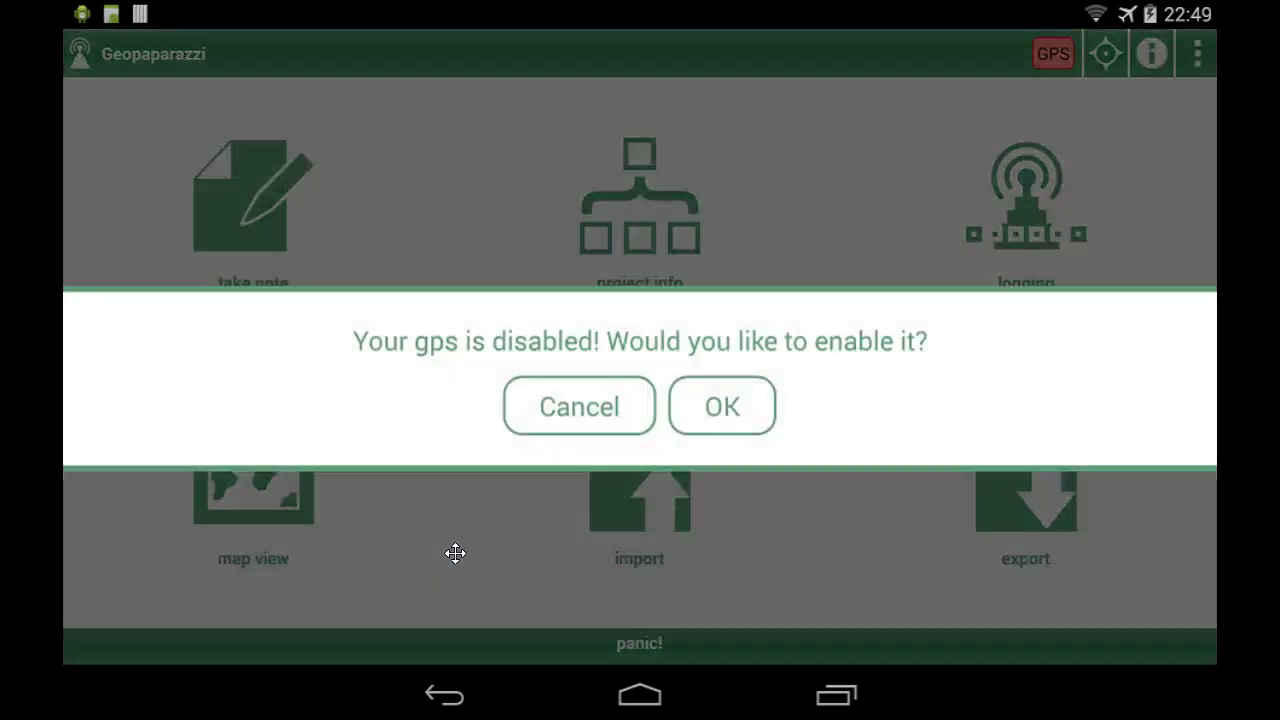
left_click_drag(480, 425, 640, 229)
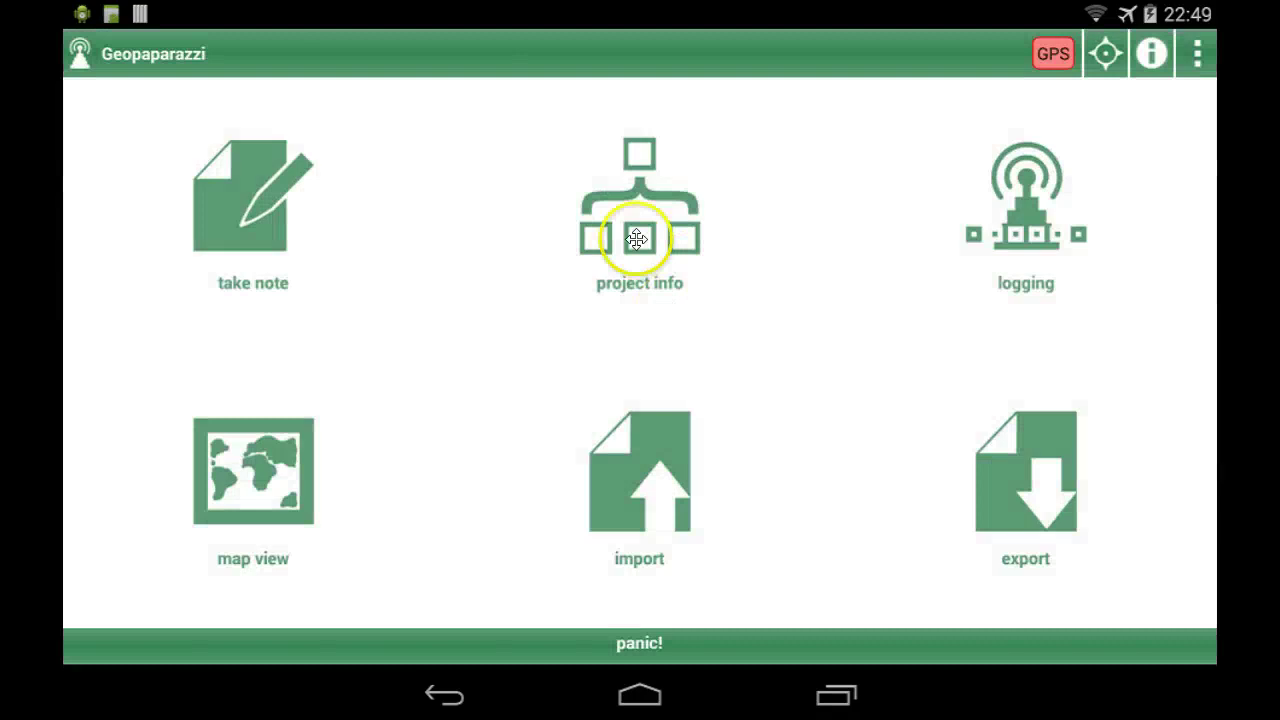
left_click(640, 229)
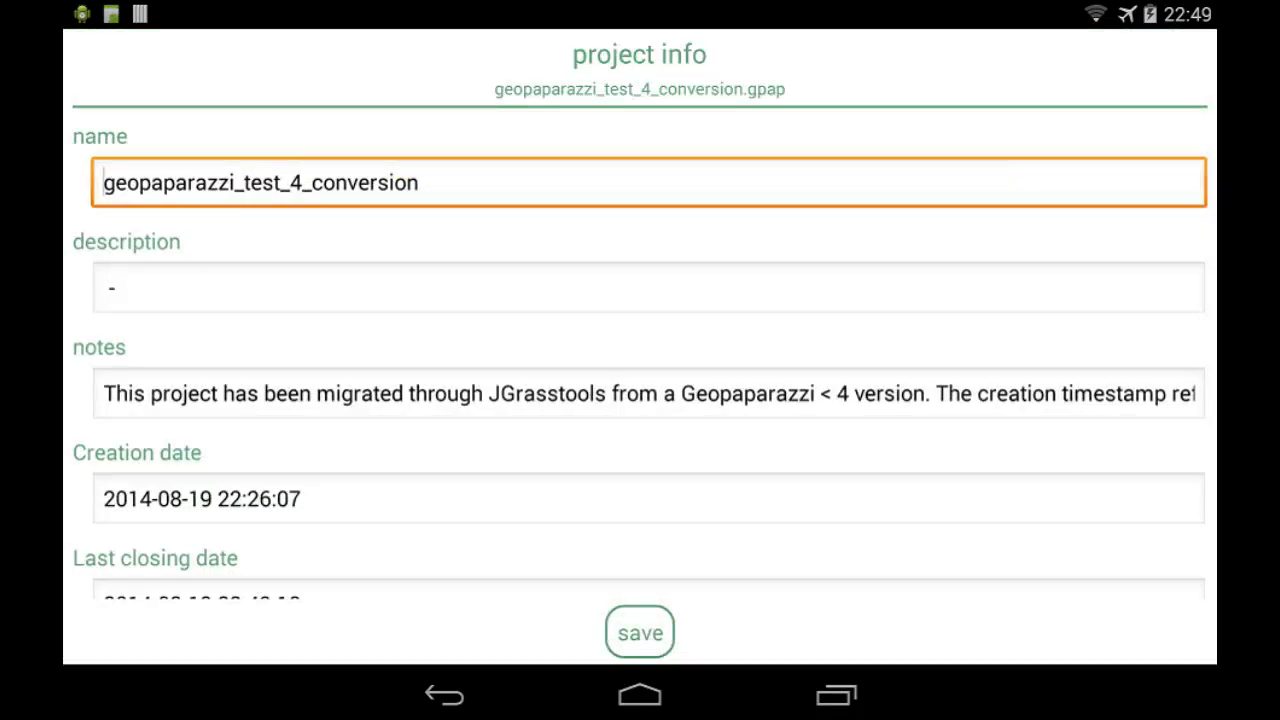
left_click(444, 695)
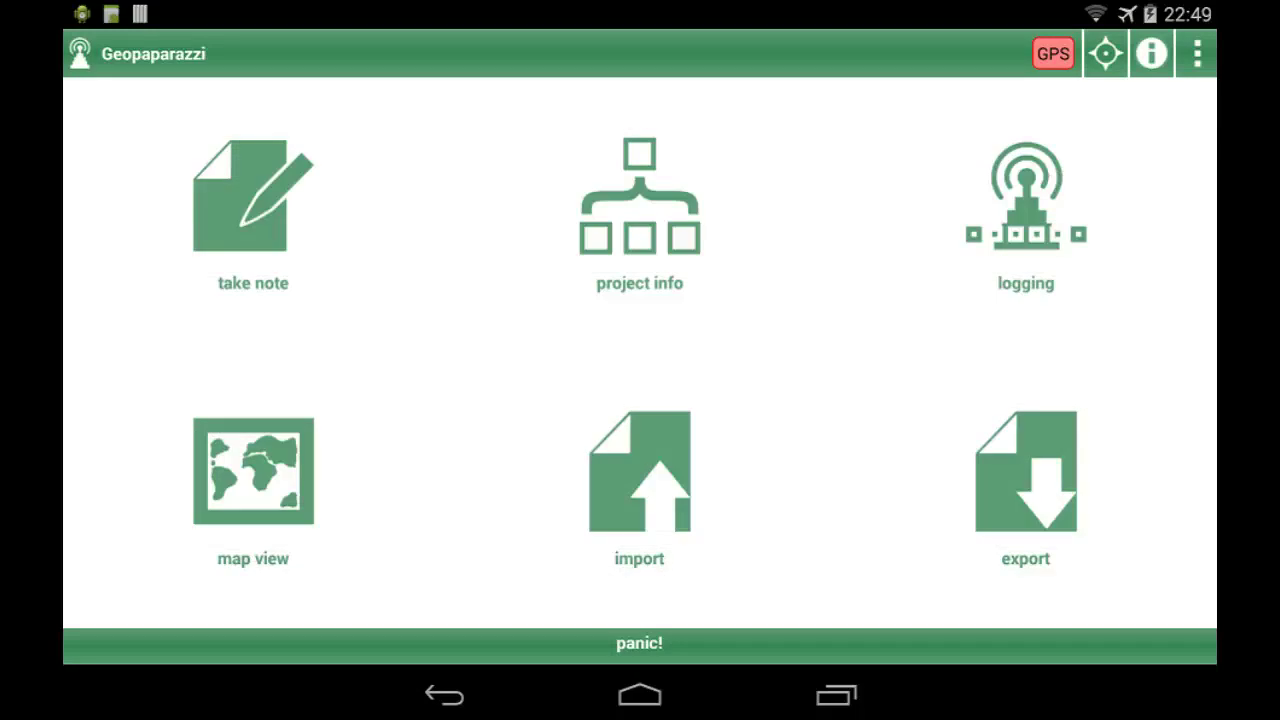
left_click(253, 470)
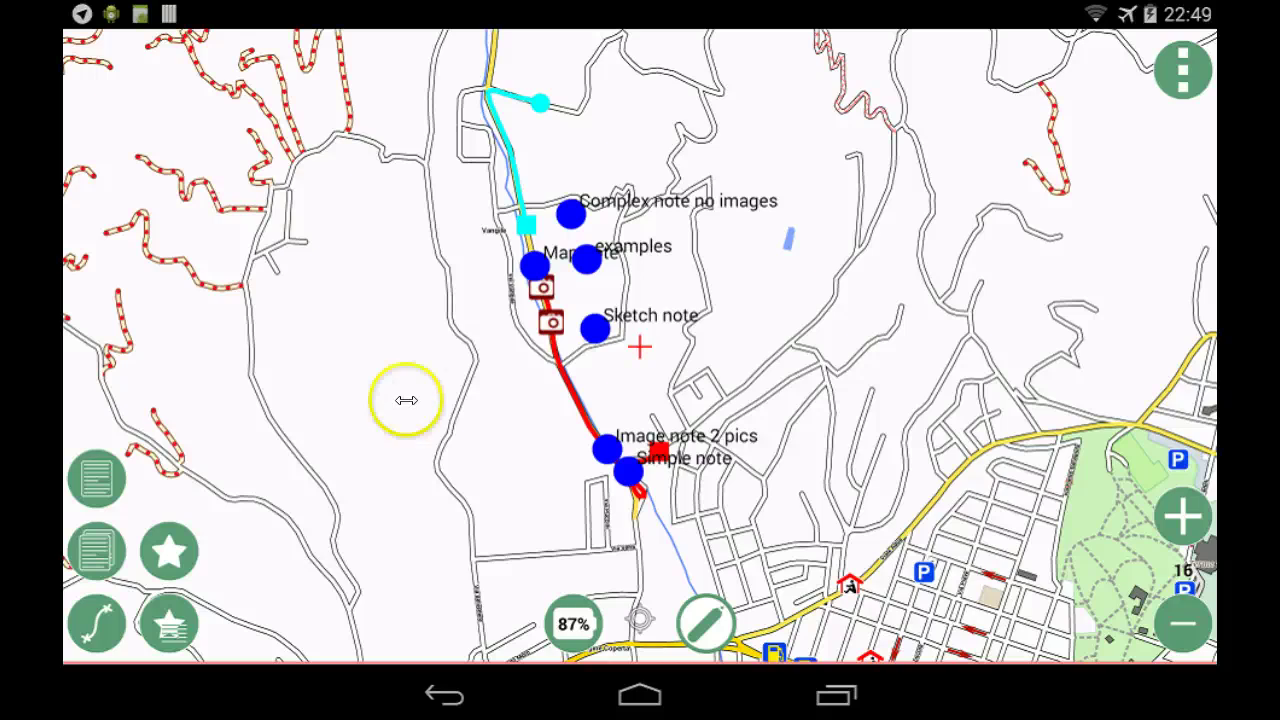
- Add a folder named convert4 in TMP\geopaparazzi, beside convert3 and the .gpap file
key("alt+Tab")
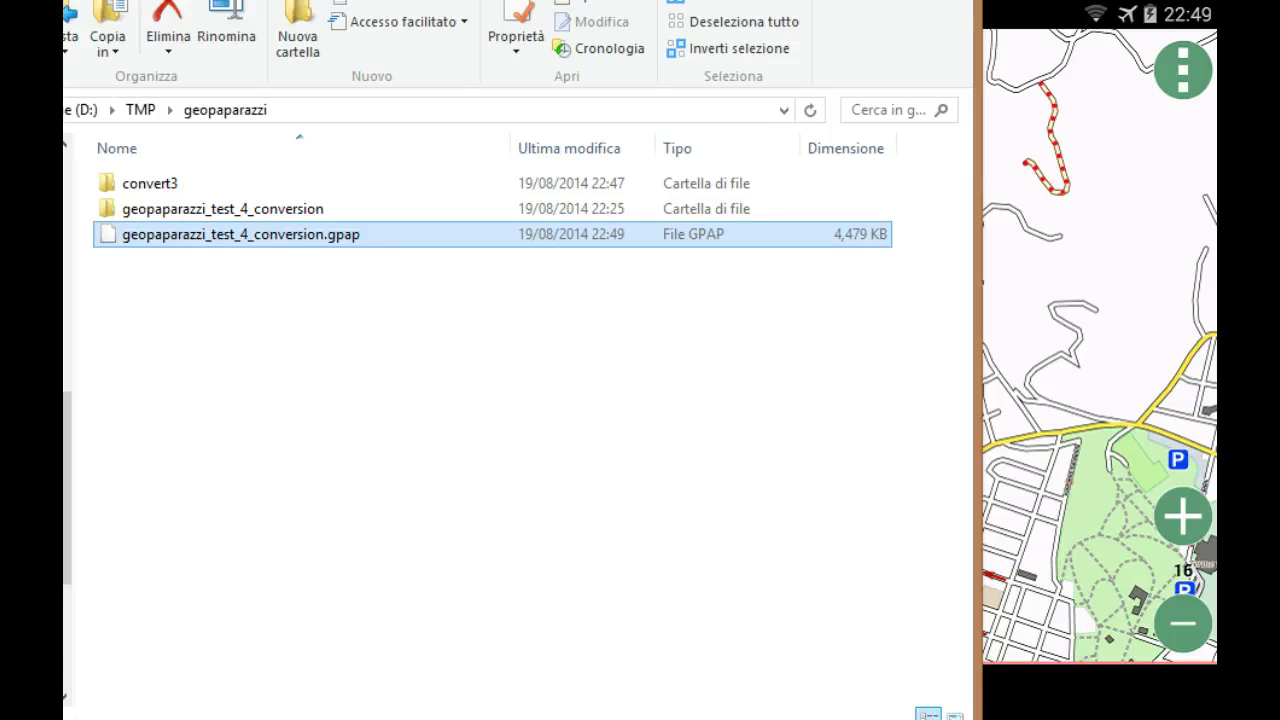
mouse_move(167, 719)
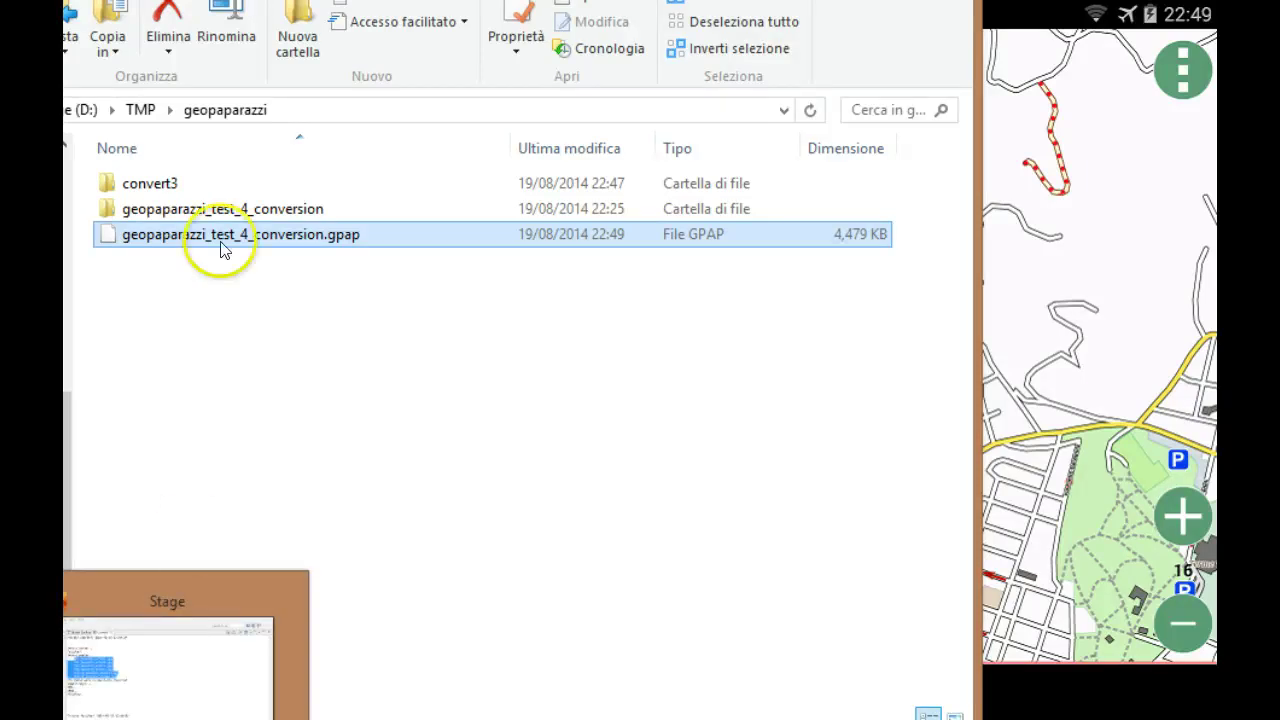
left_click(301, 36)
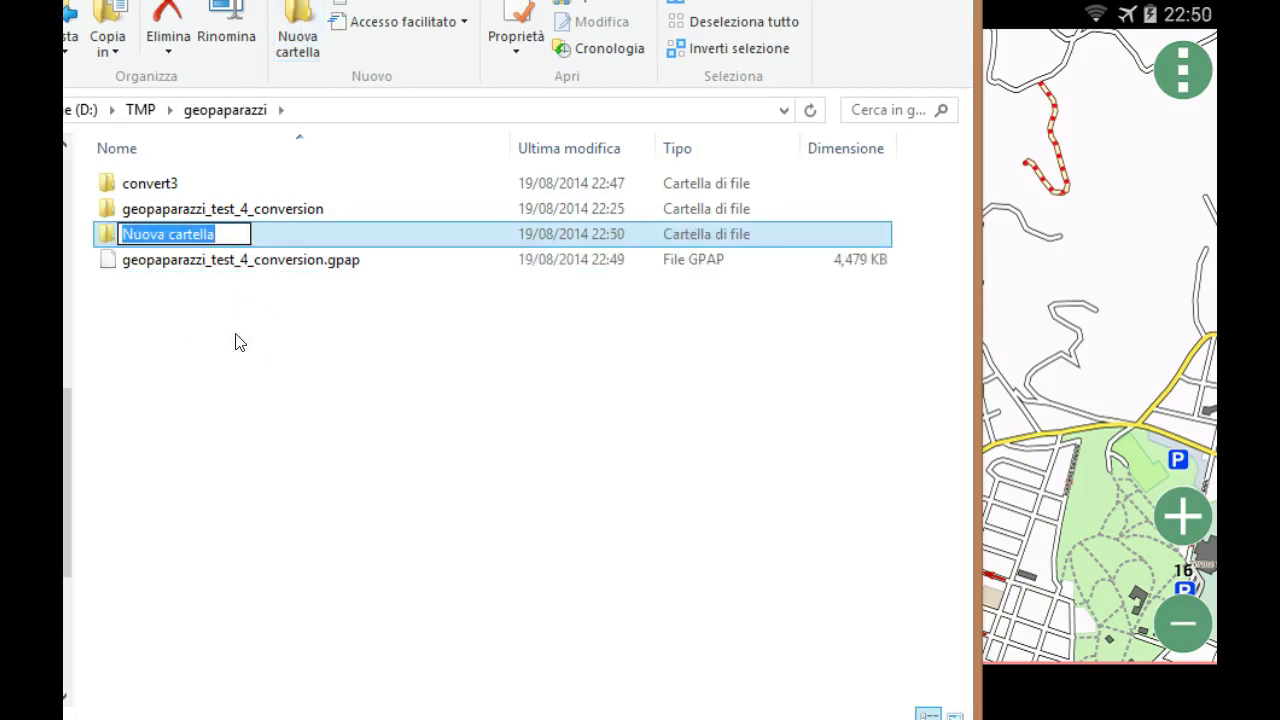
type("conver")
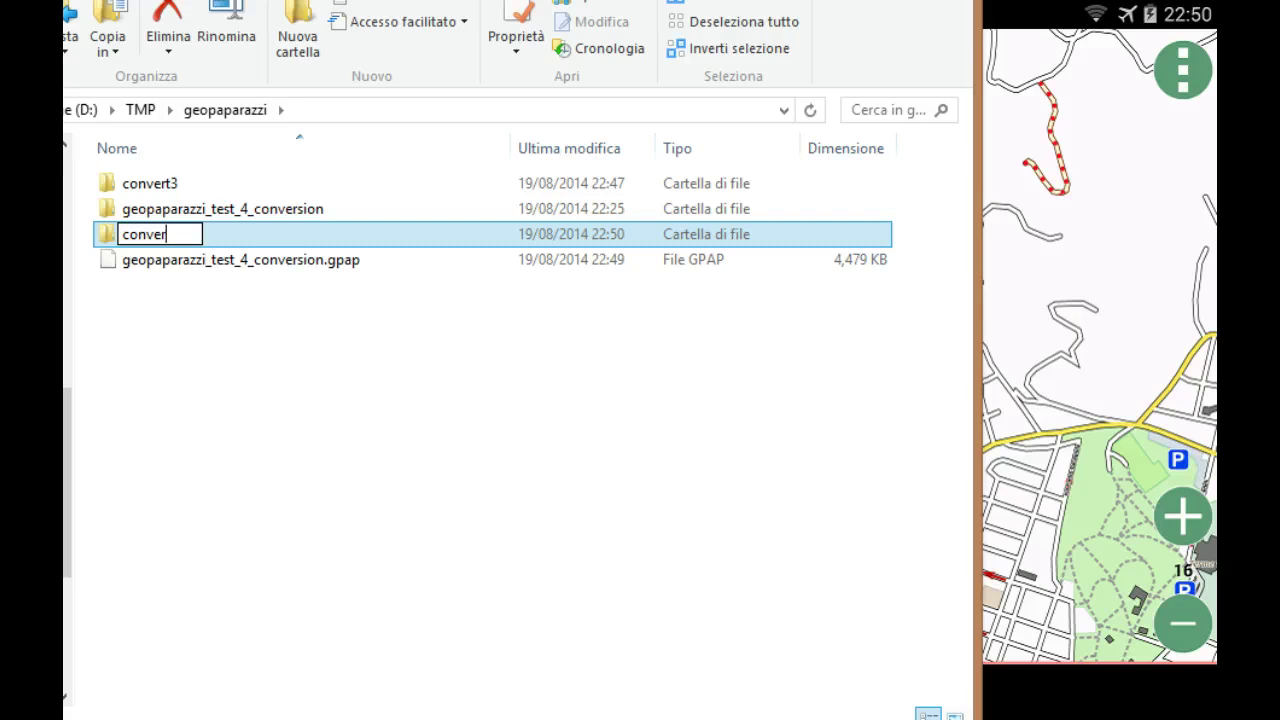
type("t4")
key("Return")
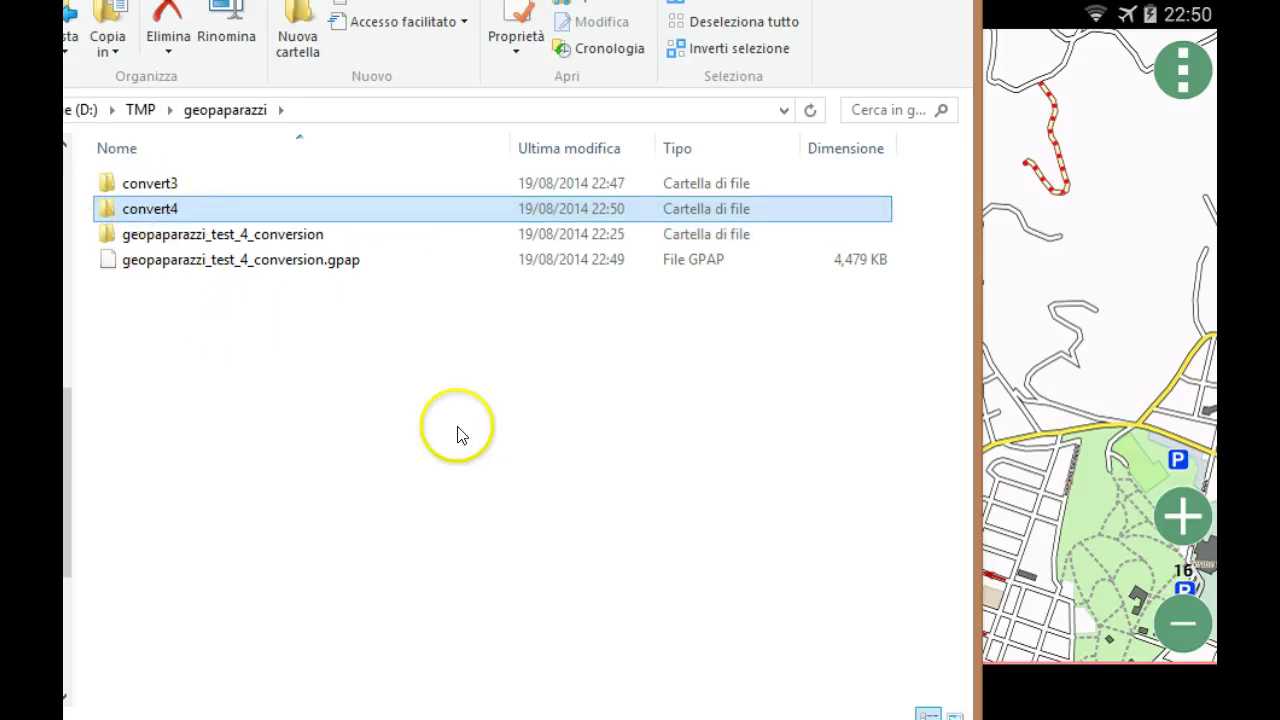
- Set up Geopaparazzi4Converter with the .gpap file as input and convert4 as output folder
key("alt+Tab")
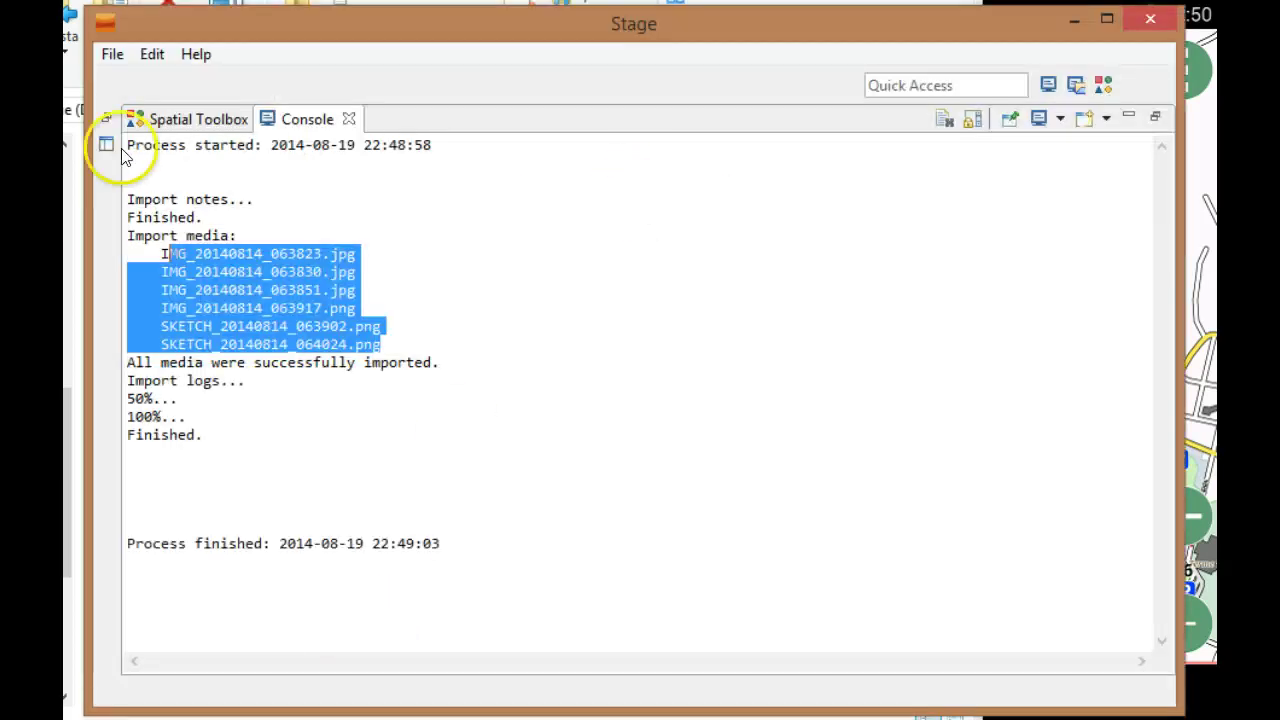
left_click(205, 119)
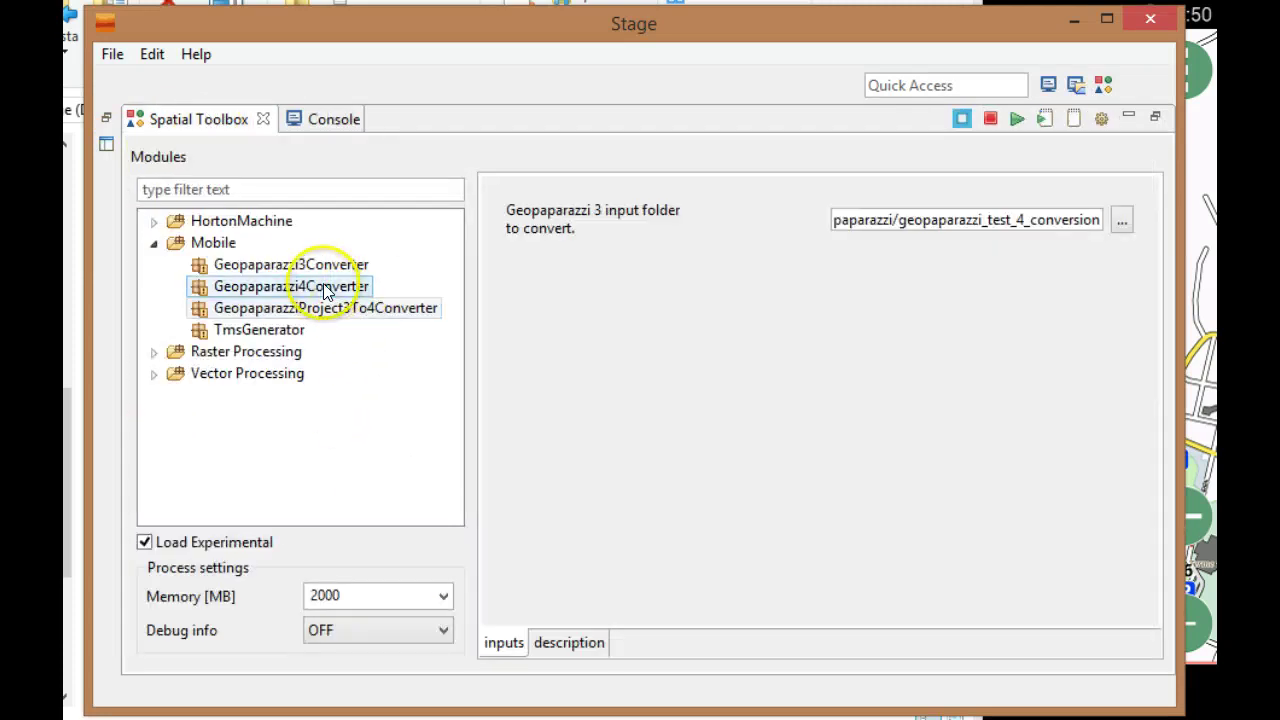
left_click(318, 287)
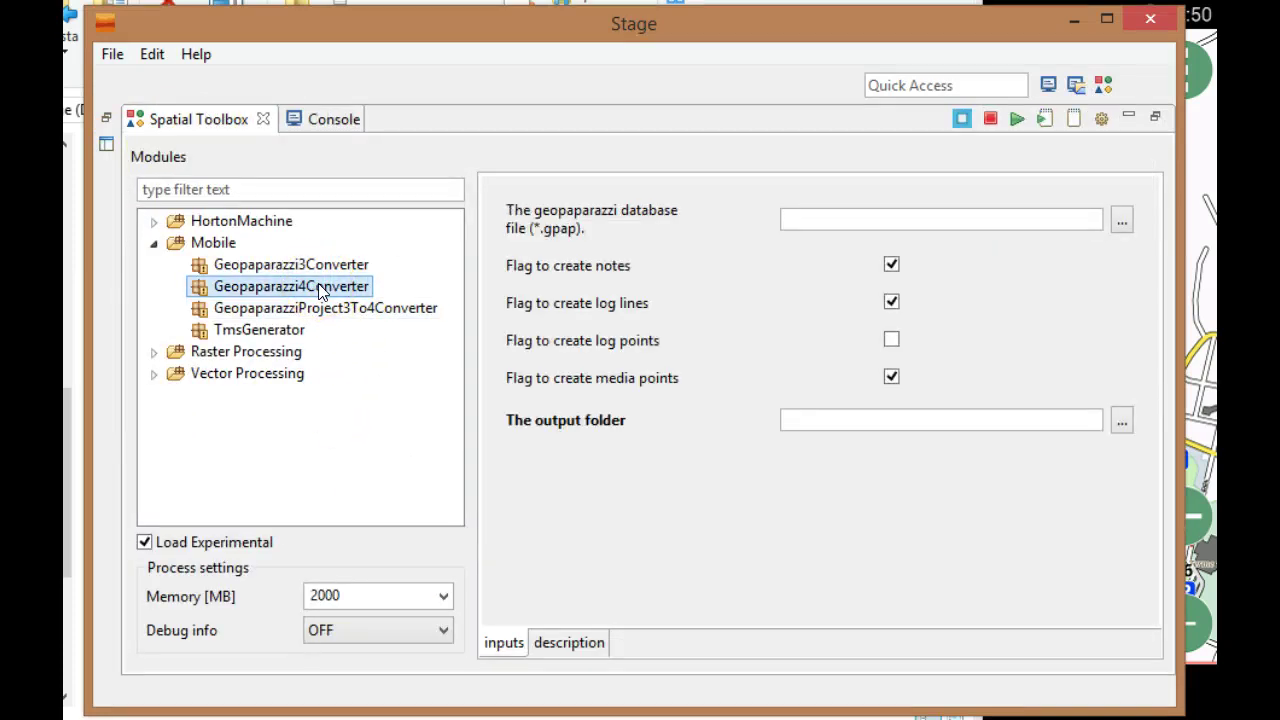
key("alt+Tab")
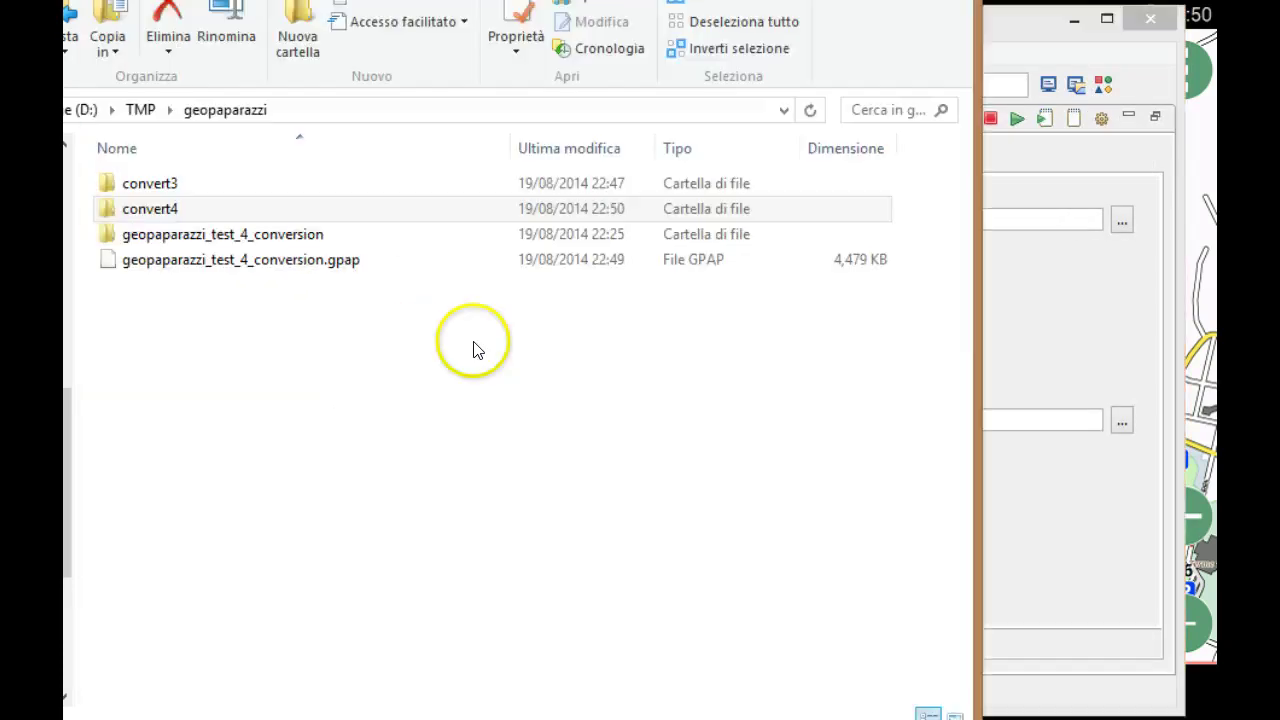
left_click(232, 263)
left_click_drag(230, 265, 1046, 225)
left_click(1052, 226)
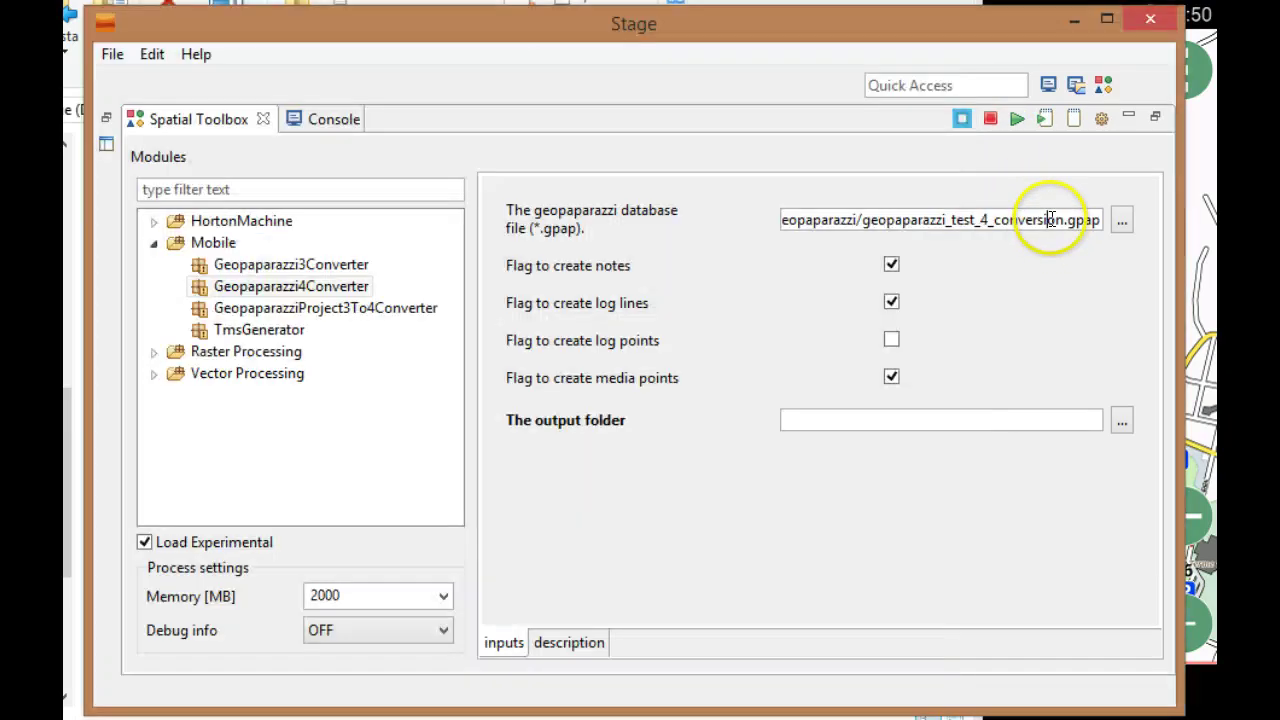
key("alt+Tab")
left_click(134, 208)
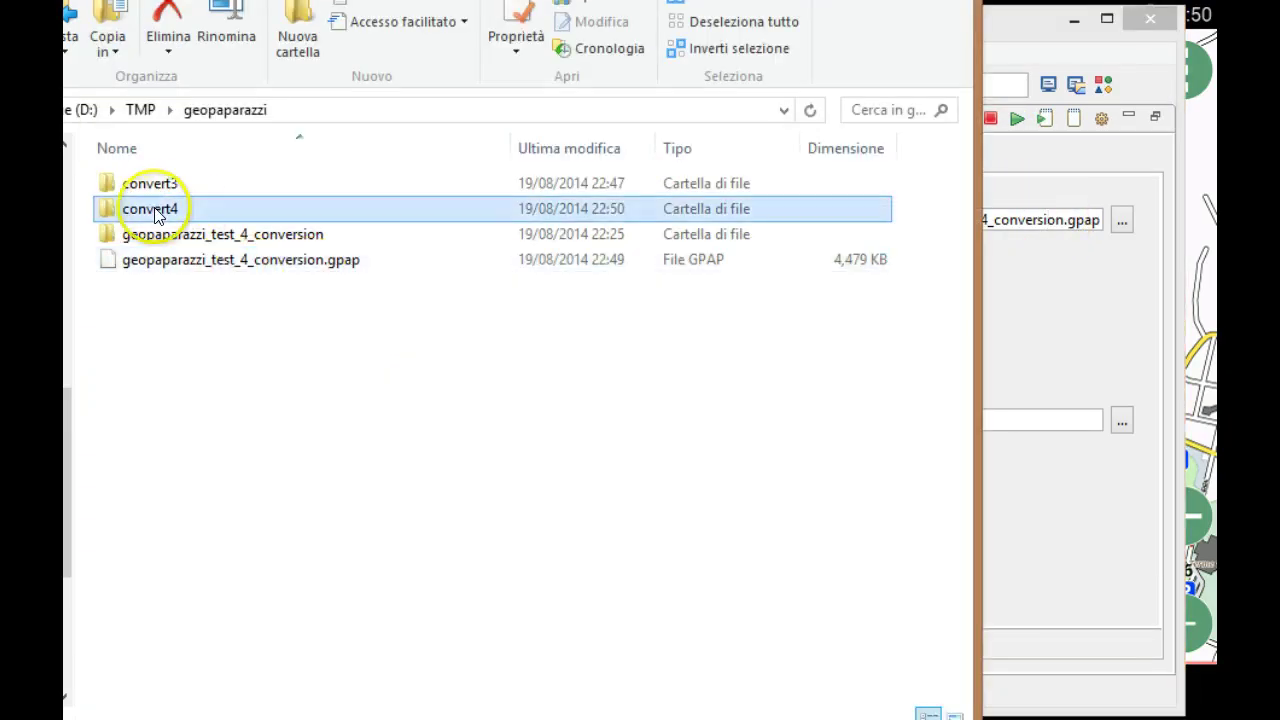
left_click_drag(1047, 423, 1071, 420)
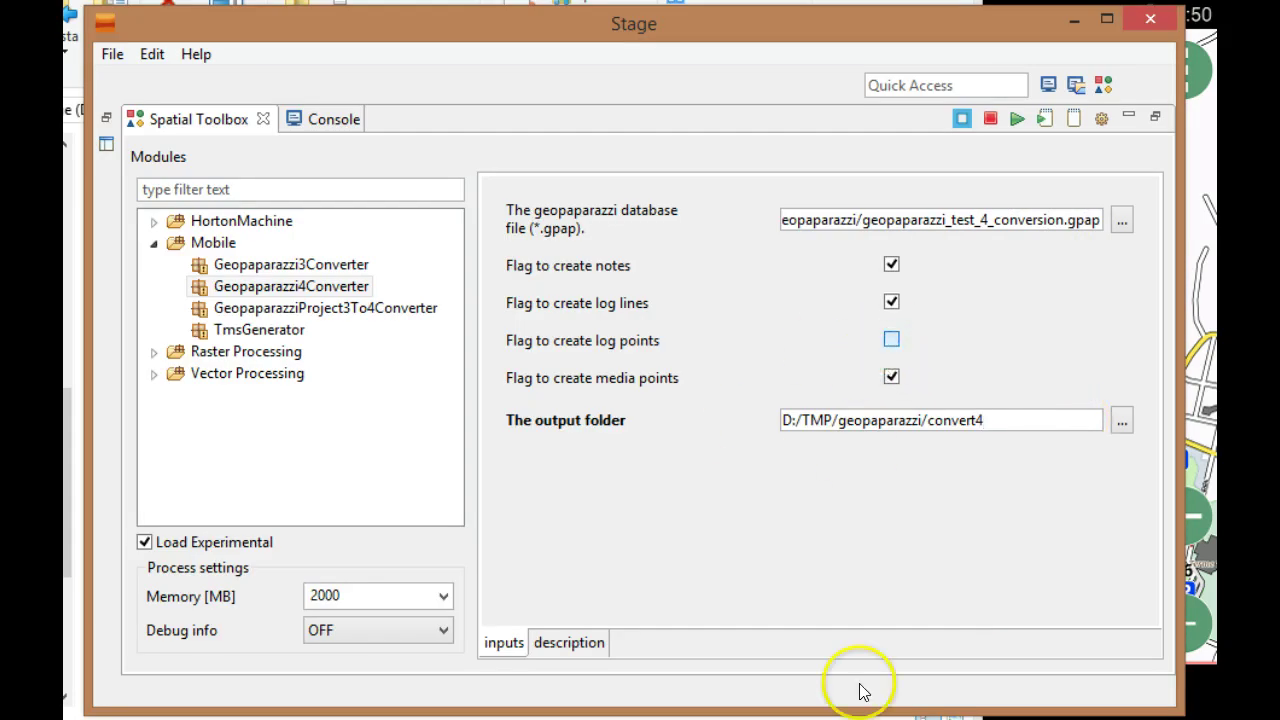
- Run the Geopaparazzi 4 export and check the log's GDAL warning lines
left_click(1020, 118)
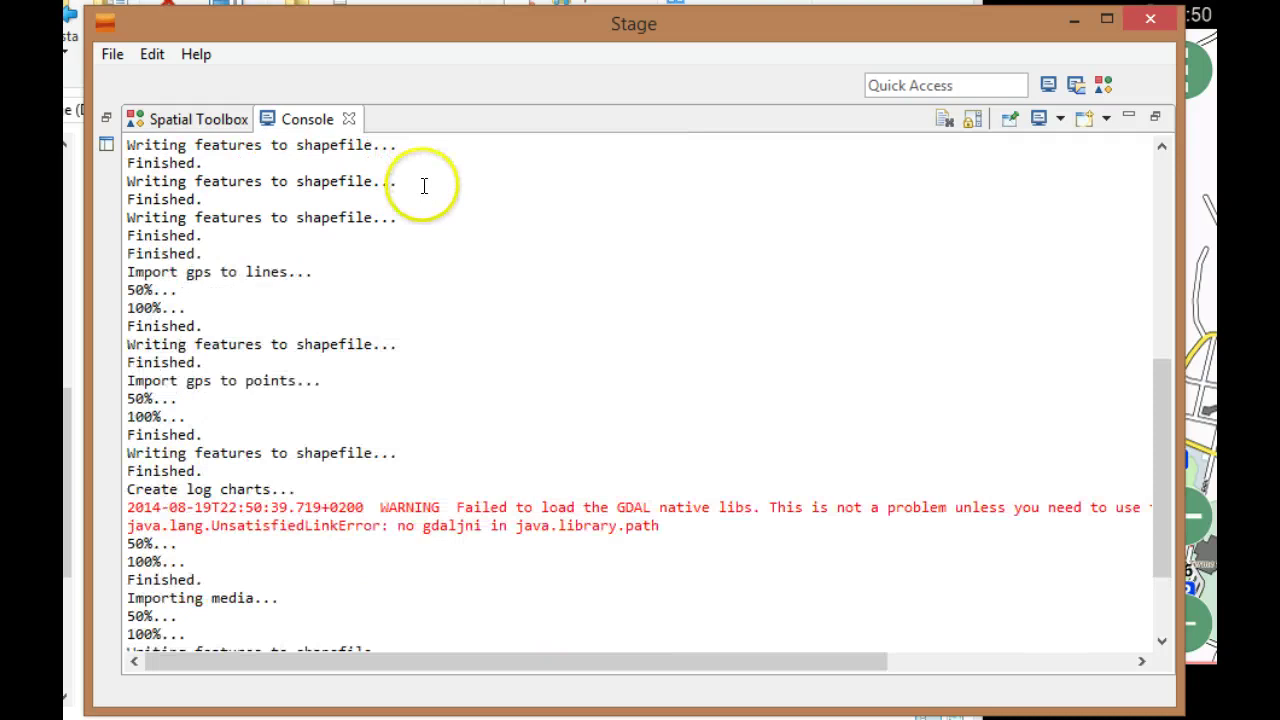
scroll(457, 271, "up", 10)
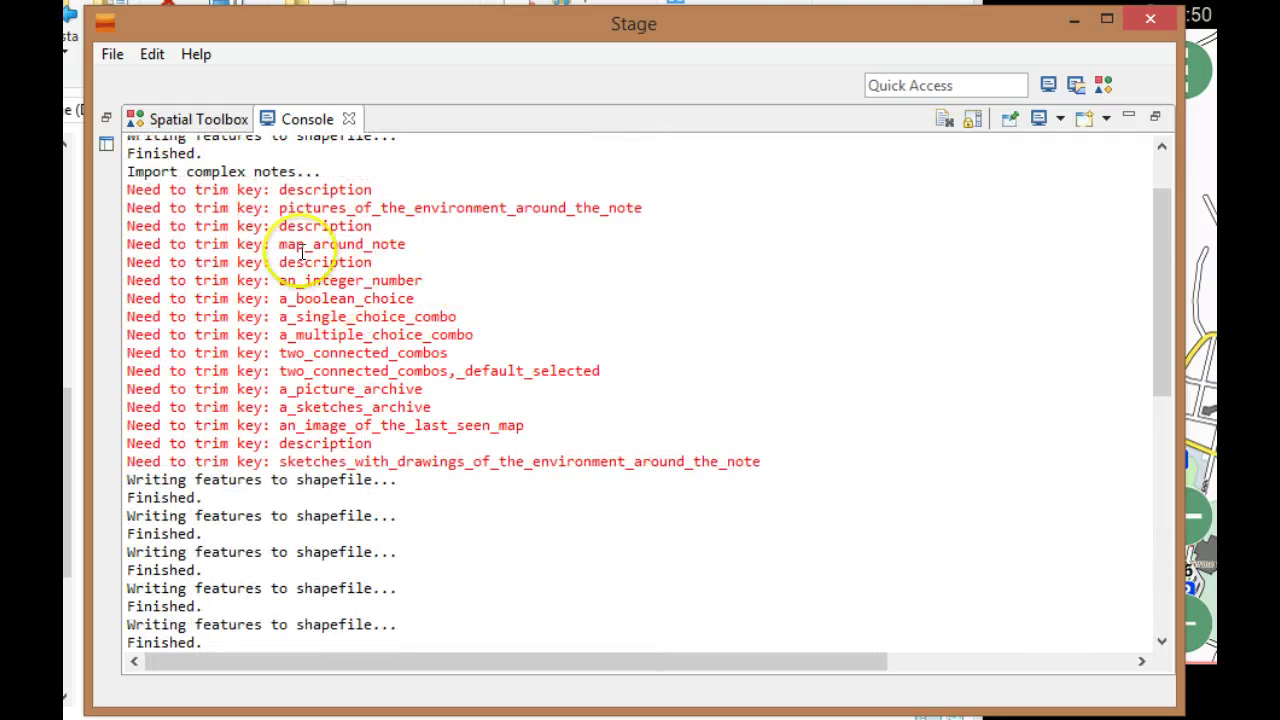
scroll(302, 252, "down", 10)
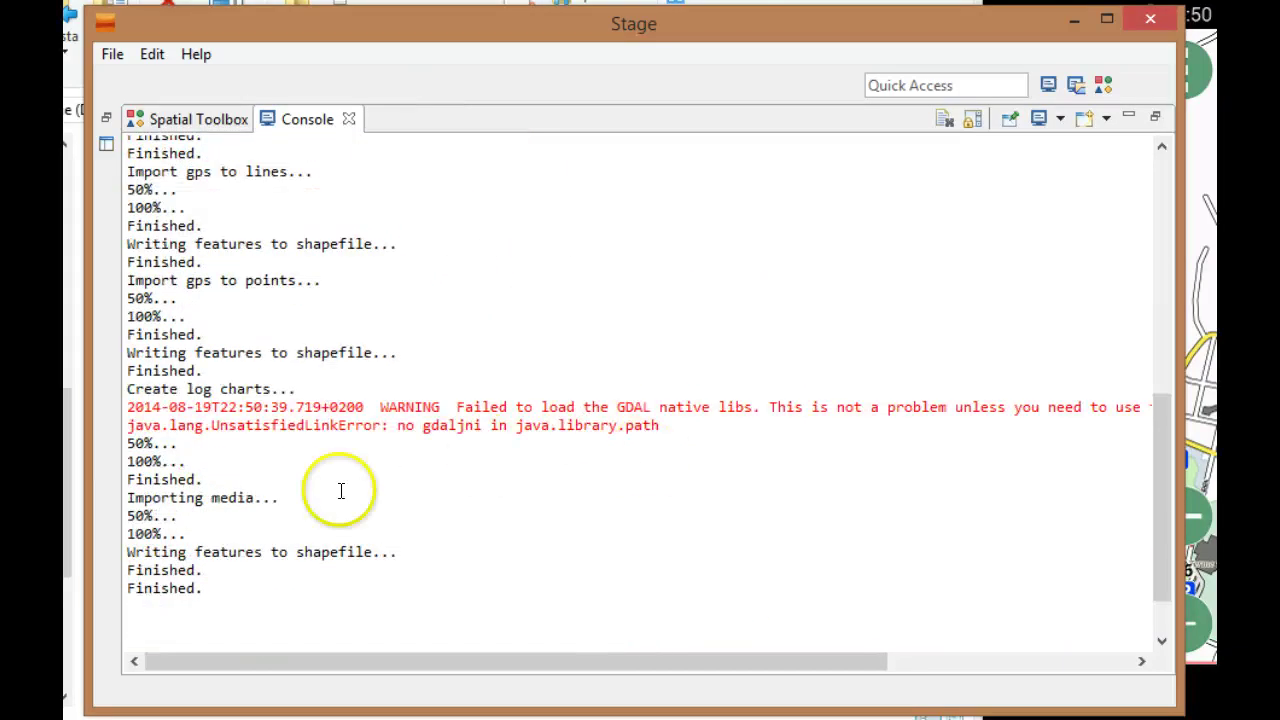
left_click_drag(660, 425, 106, 406)
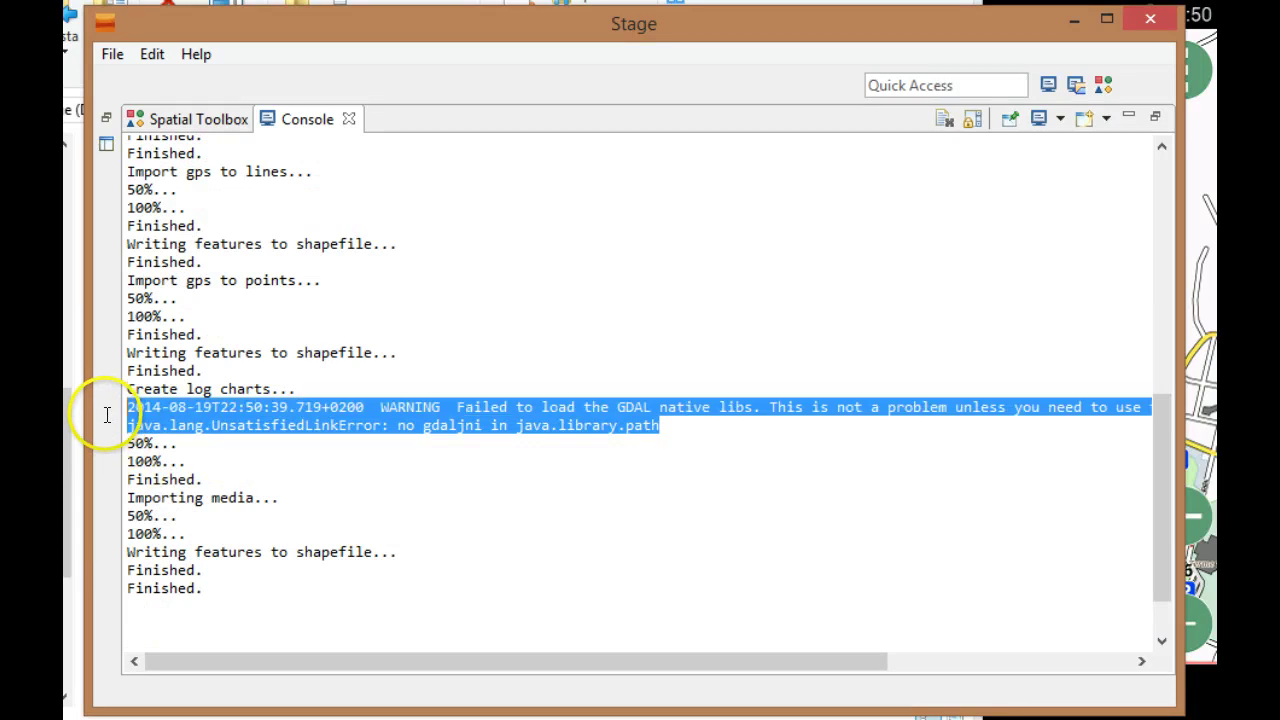
left_click(681, 353)
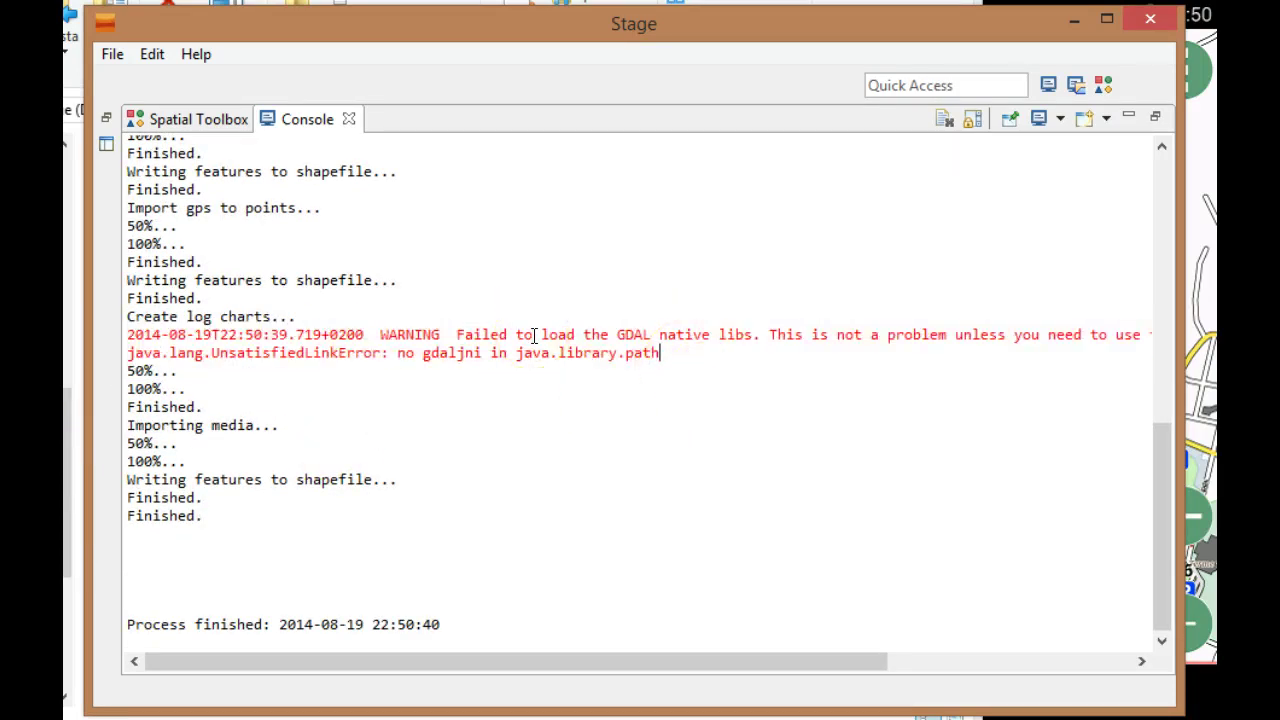
key("alt+Tab")
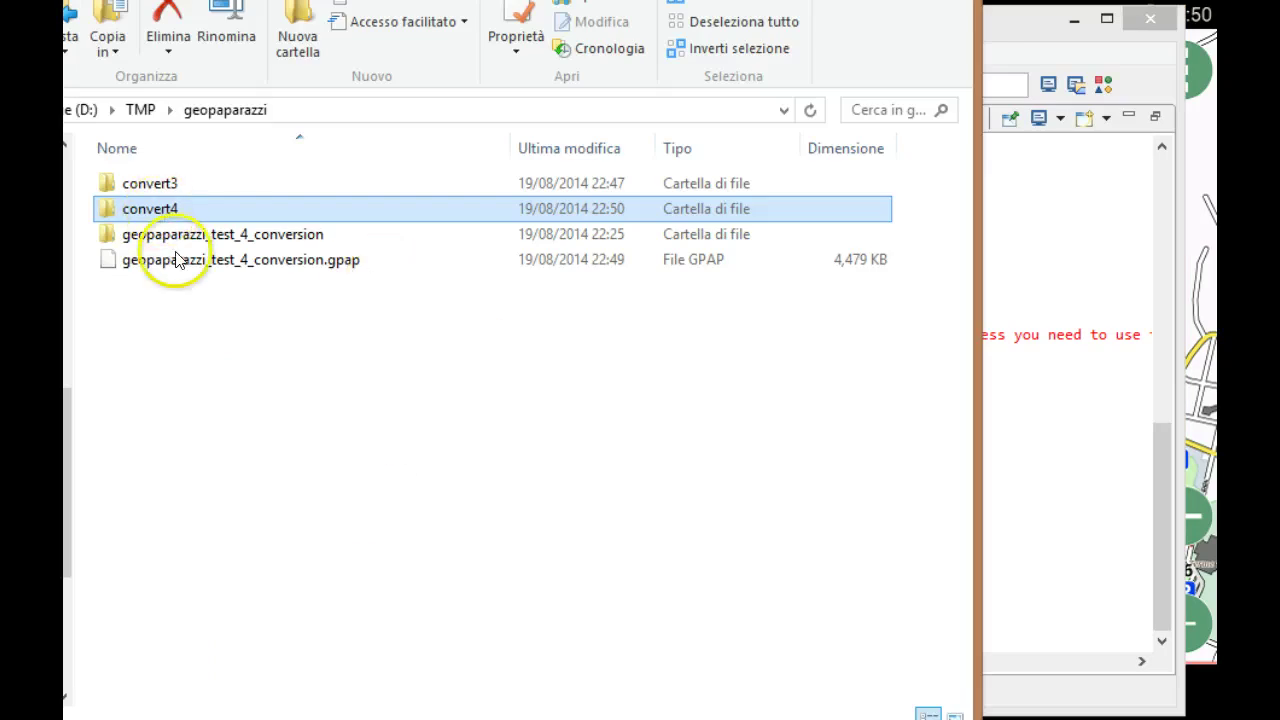
- Open convert4, select notes_sketch_note.shp, and bring up the device's notes dialog
double_click(152, 212)
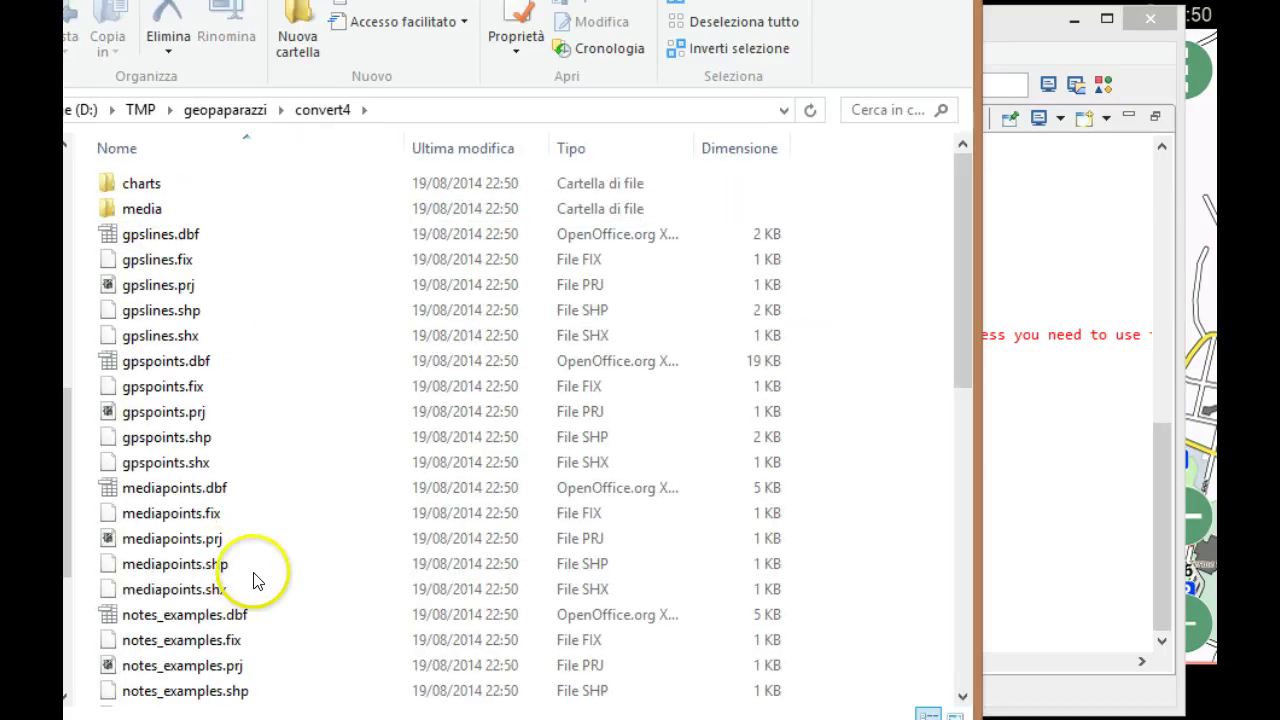
scroll(255, 580, "down", 9)
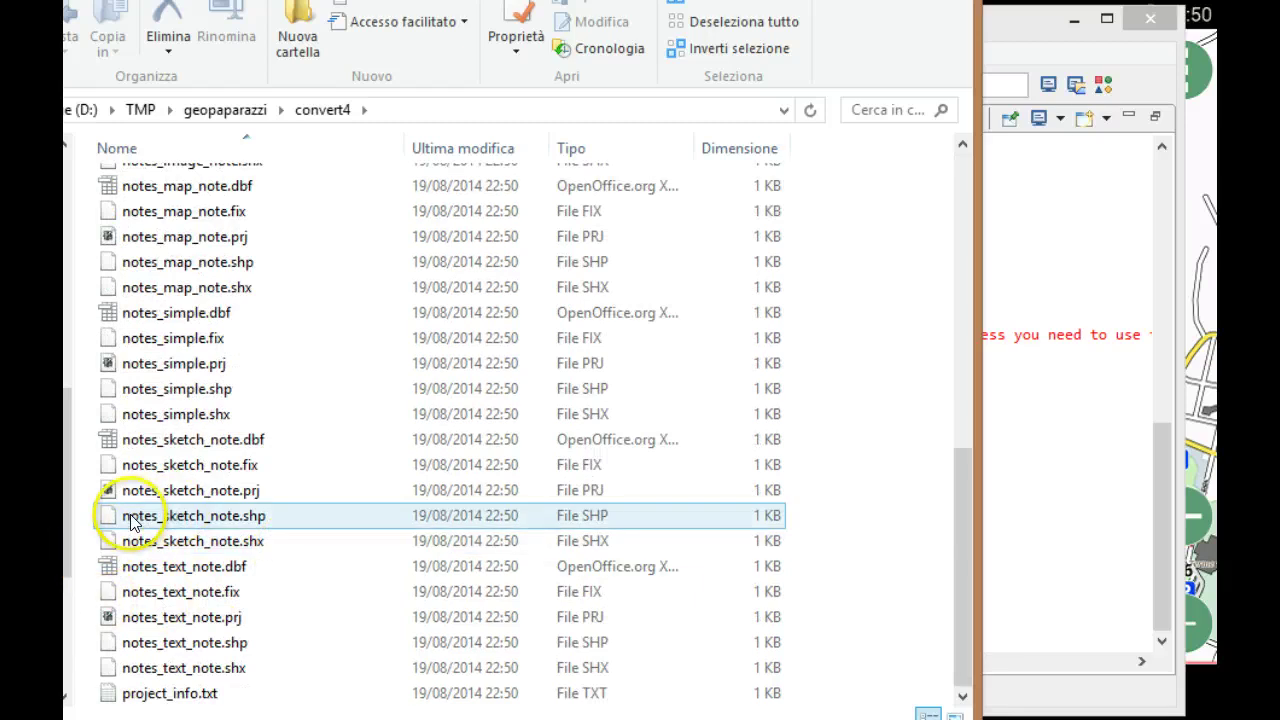
left_click(135, 518)
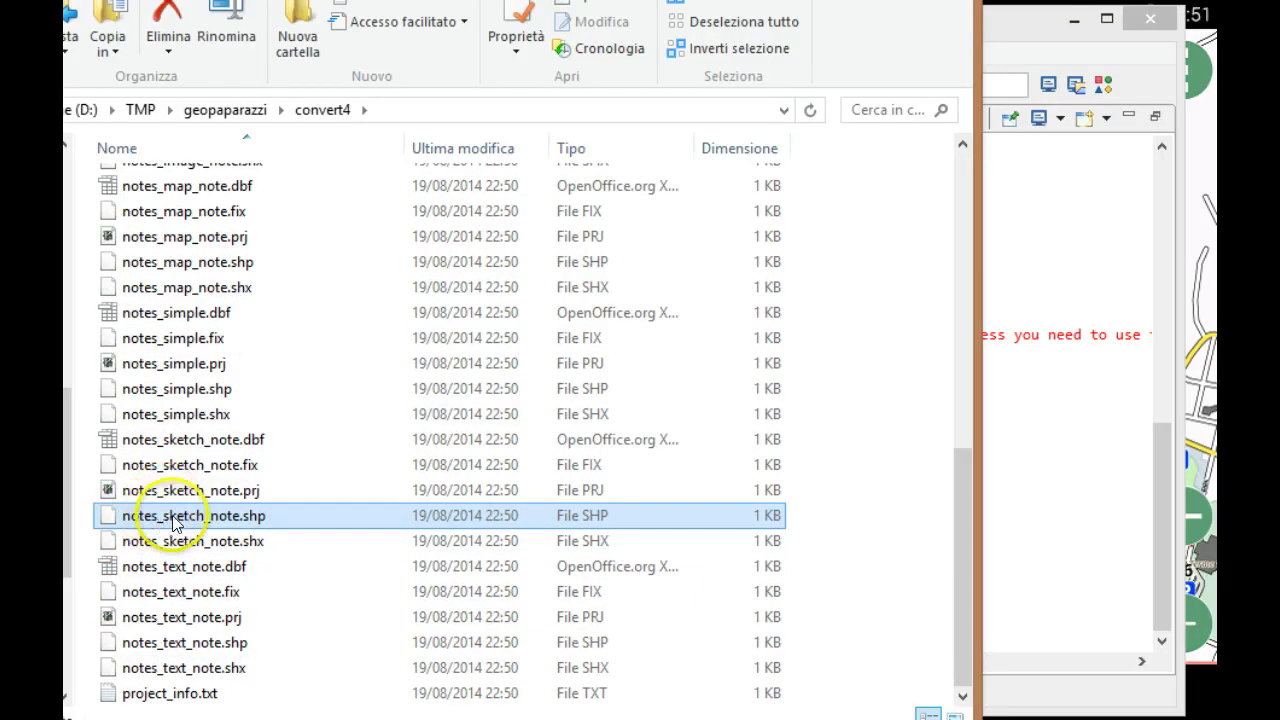
left_click(1127, 20)
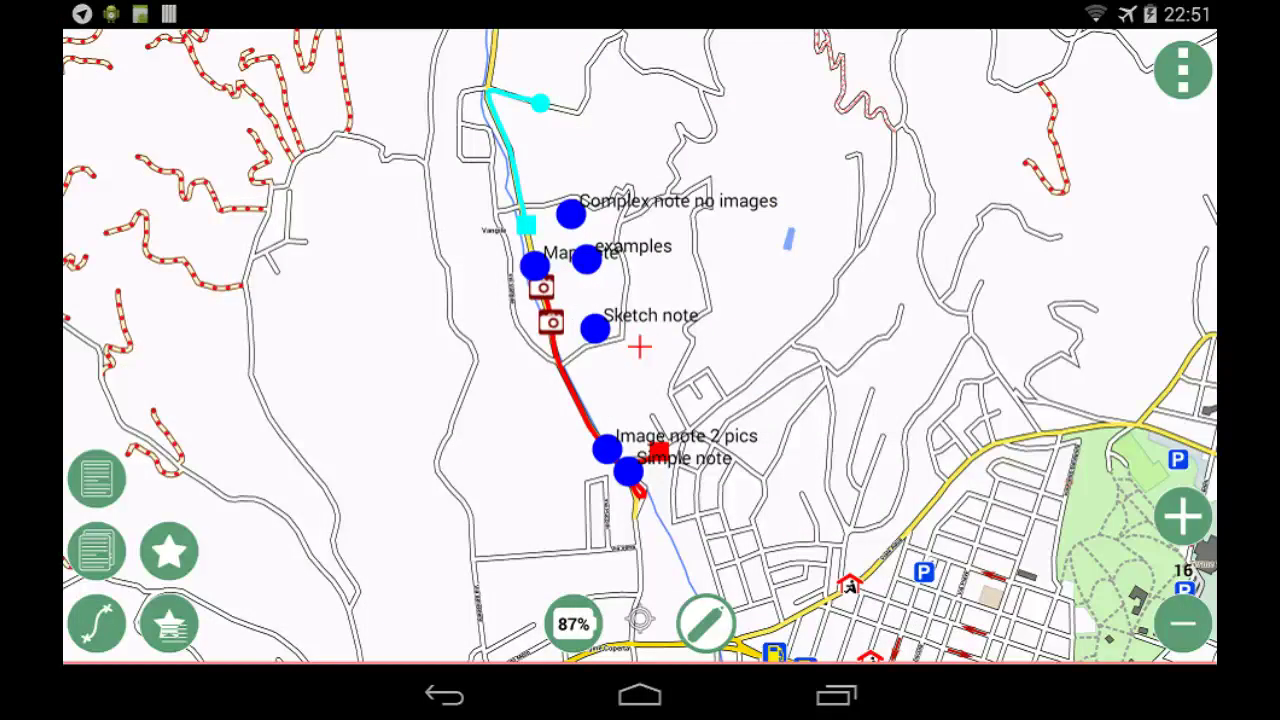
left_click(97, 478)
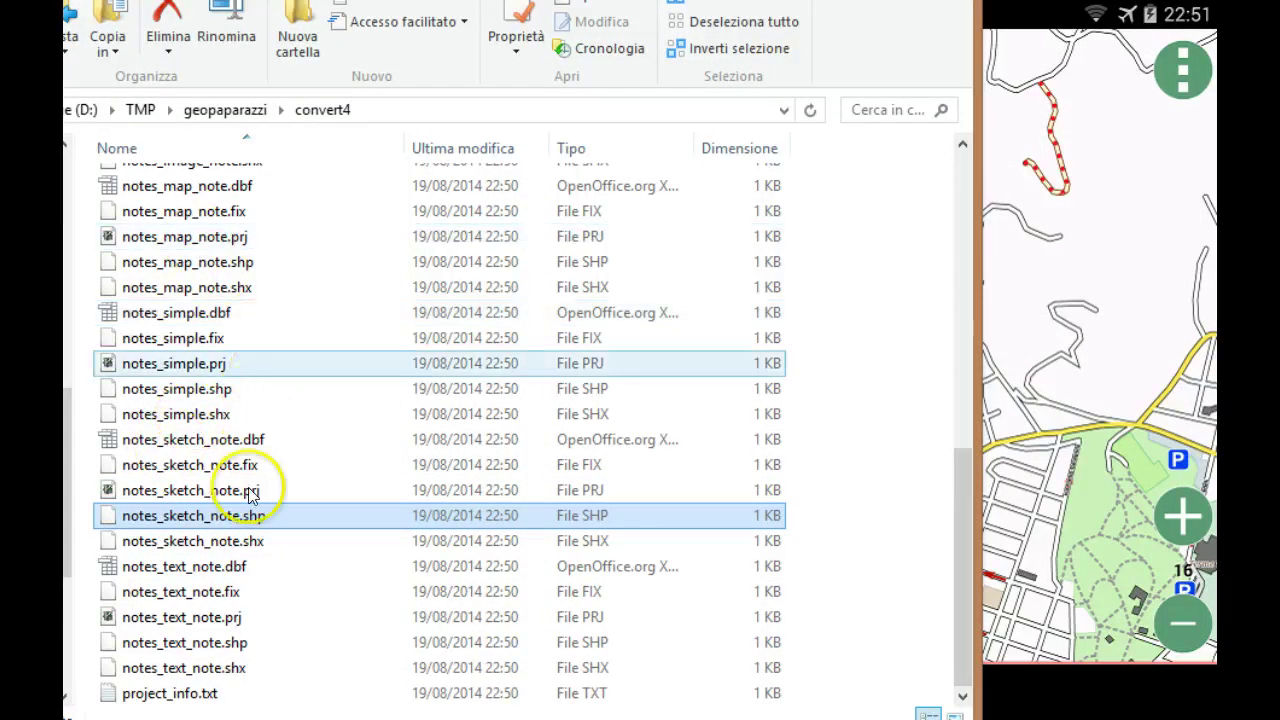
scroll(249, 380, "up", 5)
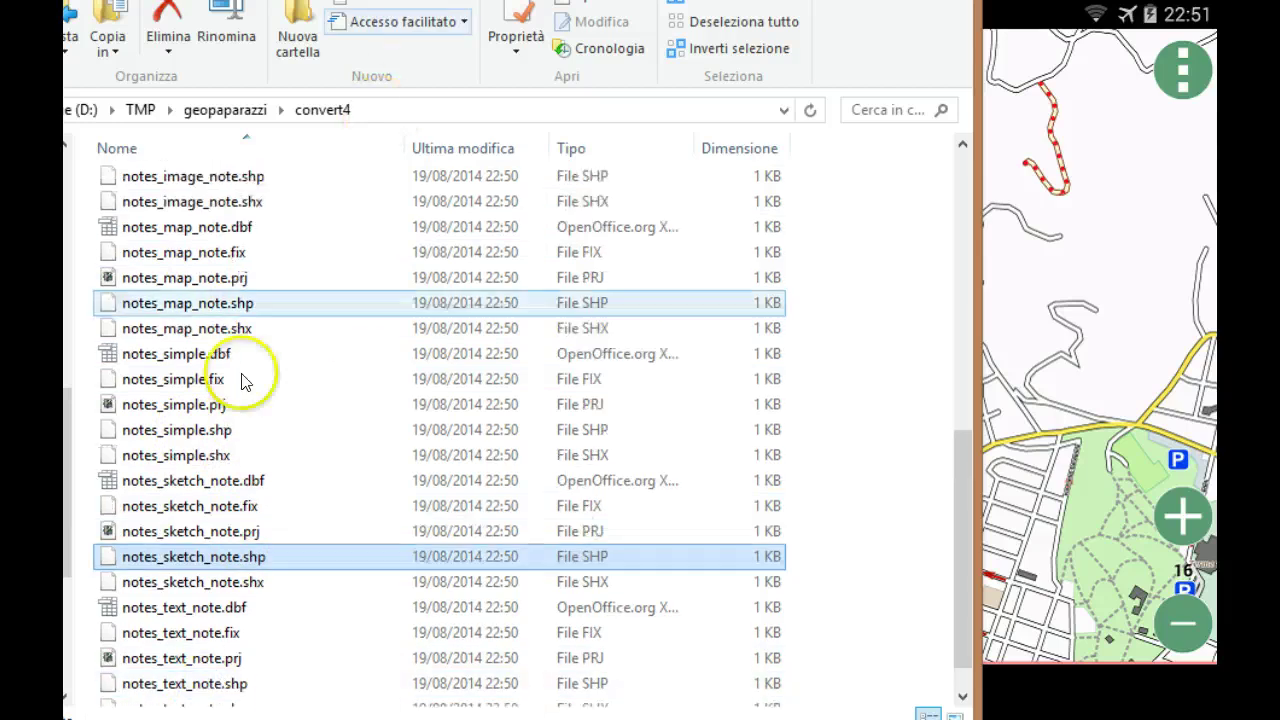
scroll(165, 535, "up", 2)
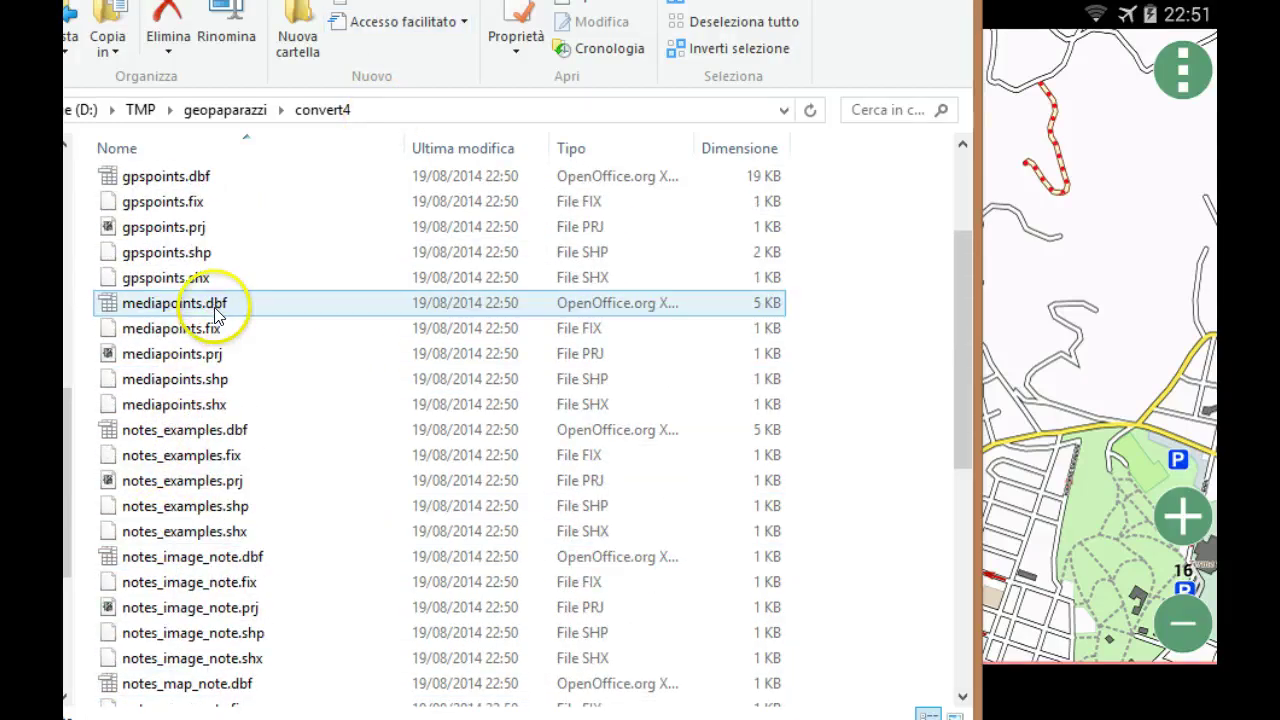
- Select the mediapoints, gpspoints and gpslines shapefile sets in convert4
left_click(180, 379)
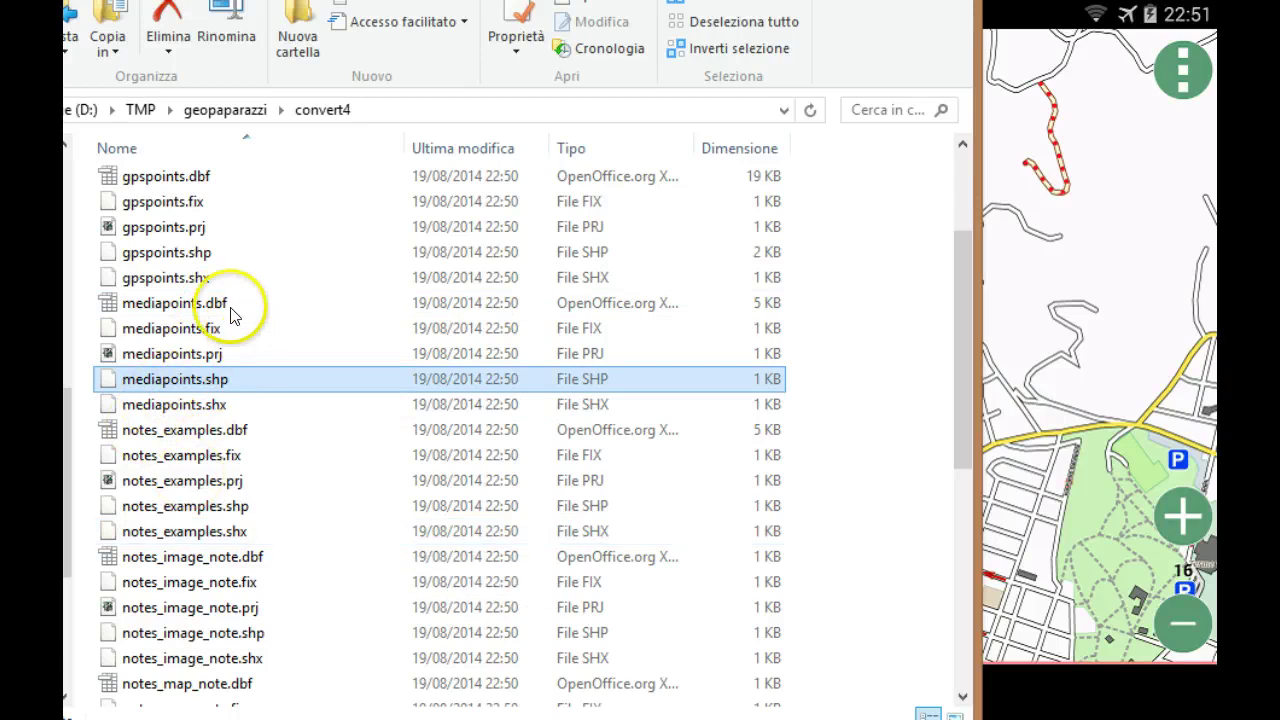
left_click(190, 312)
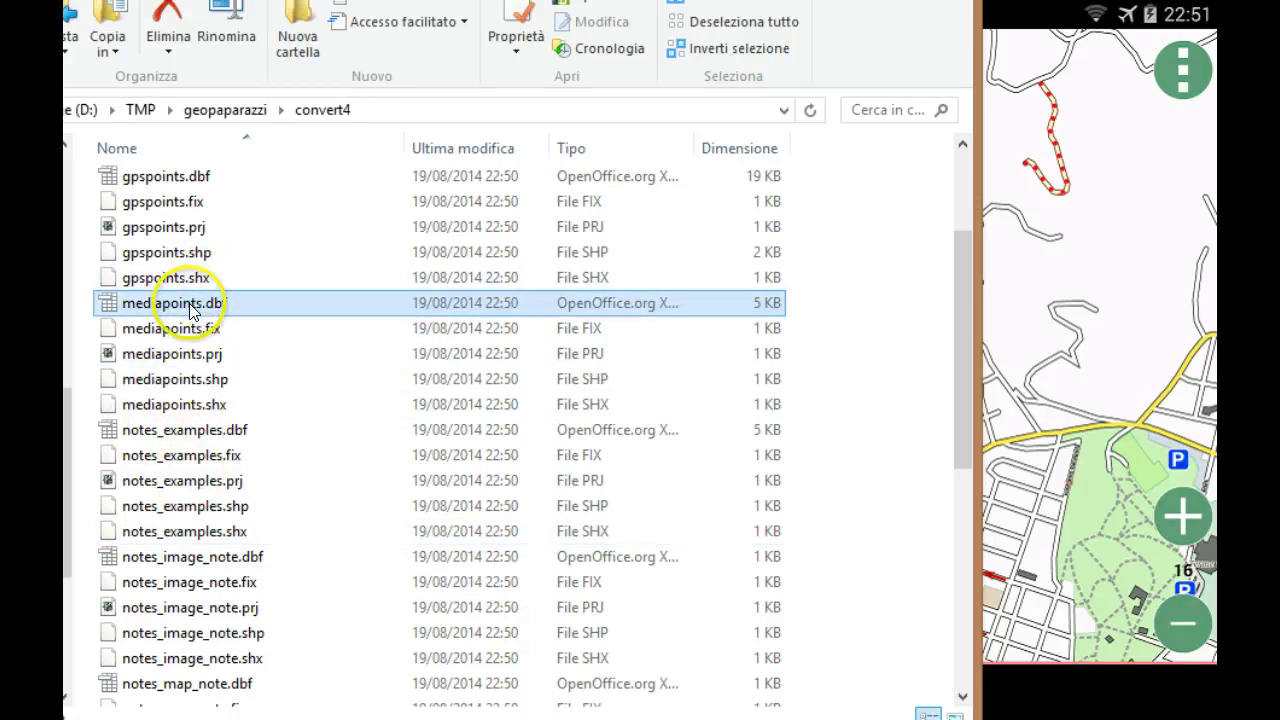
left_click(178, 410)
scroll(177, 409, "up", 2)
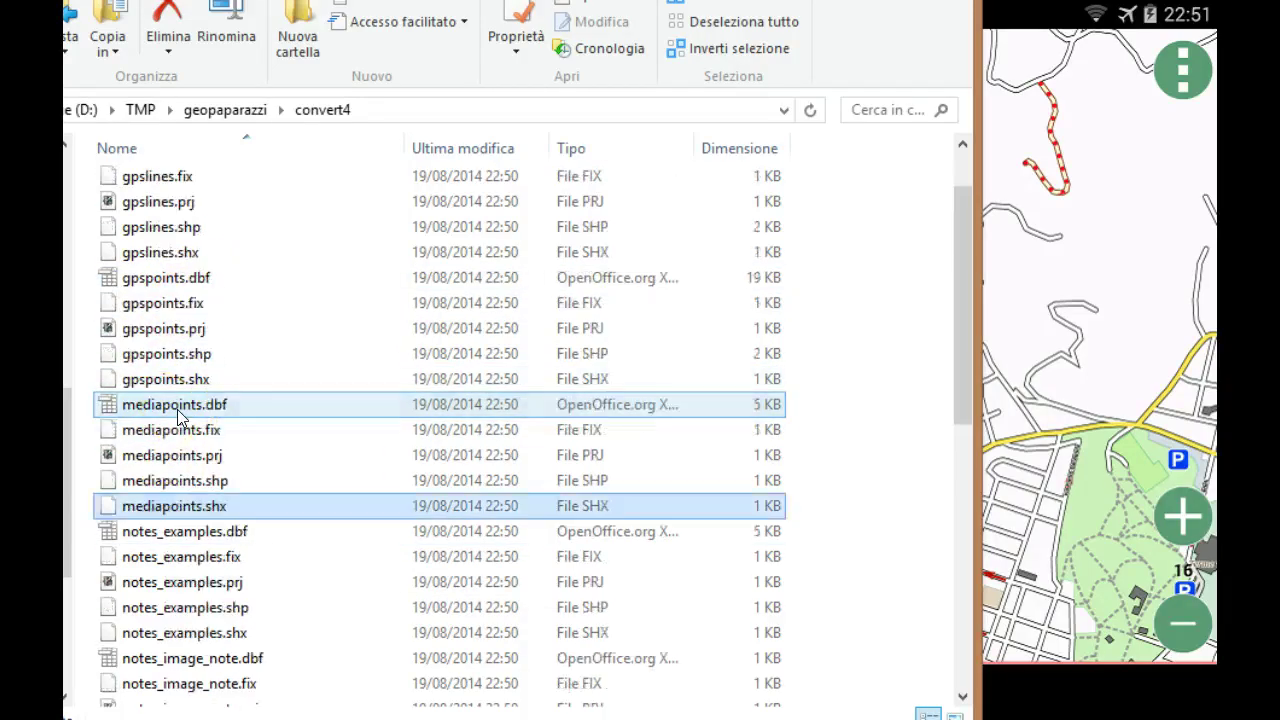
left_click(195, 378, "ctrl")
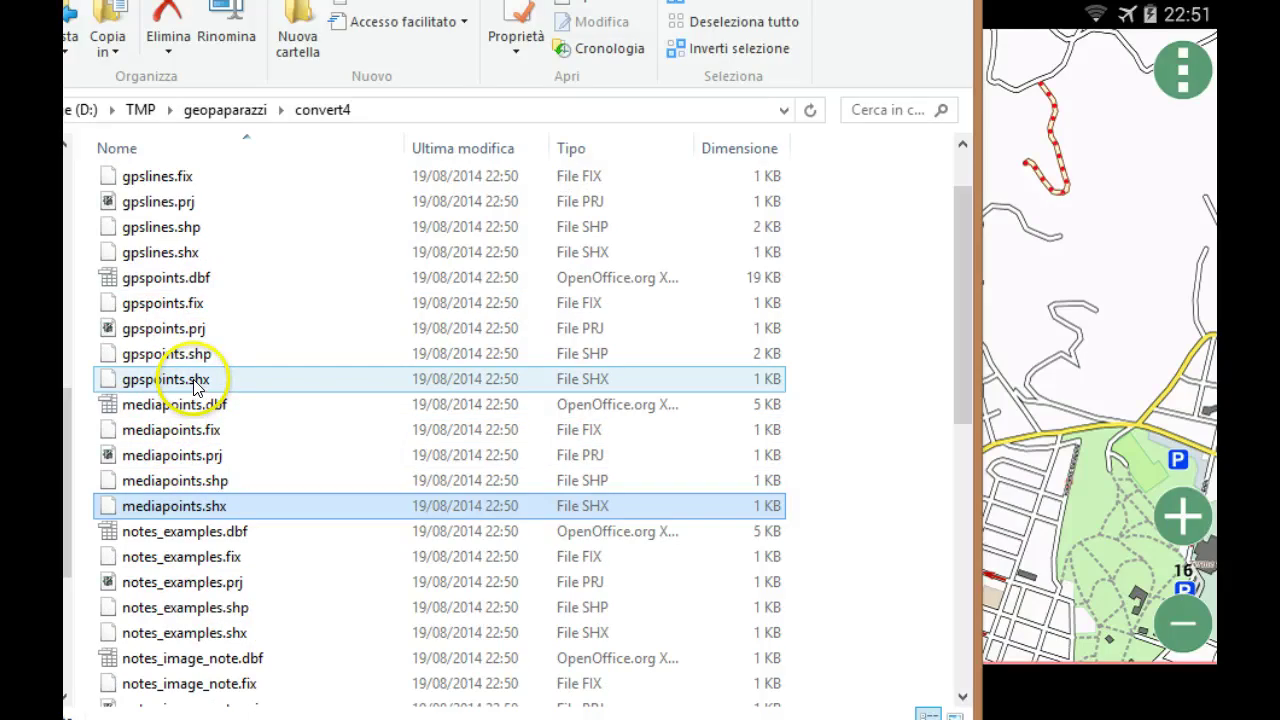
left_click(194, 383)
left_click(198, 277, "shift")
scroll(230, 310, "up", 1)
left_click(256, 345, "shift")
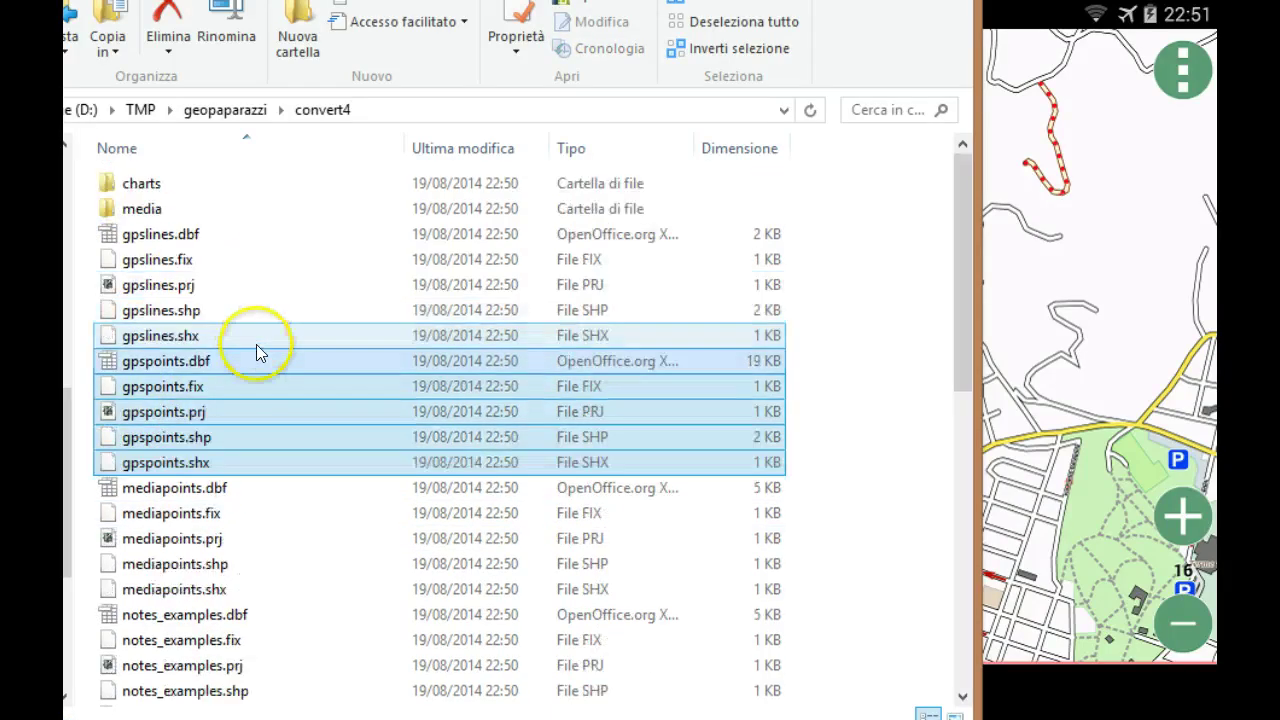
left_click(157, 234)
left_click(190, 338, "shift")
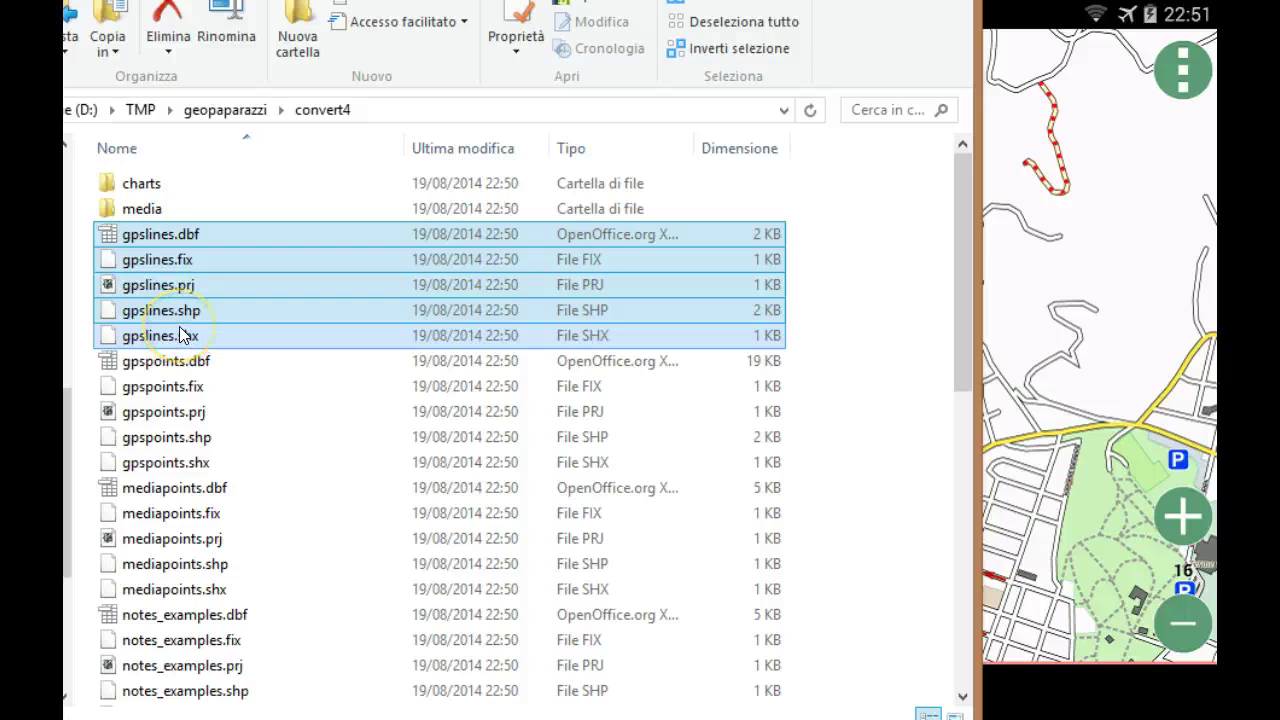
- Turn off media point creation in Stage's Geopaparazzi4Converter inputs
key("alt+Tab")
key("alt+Tab")
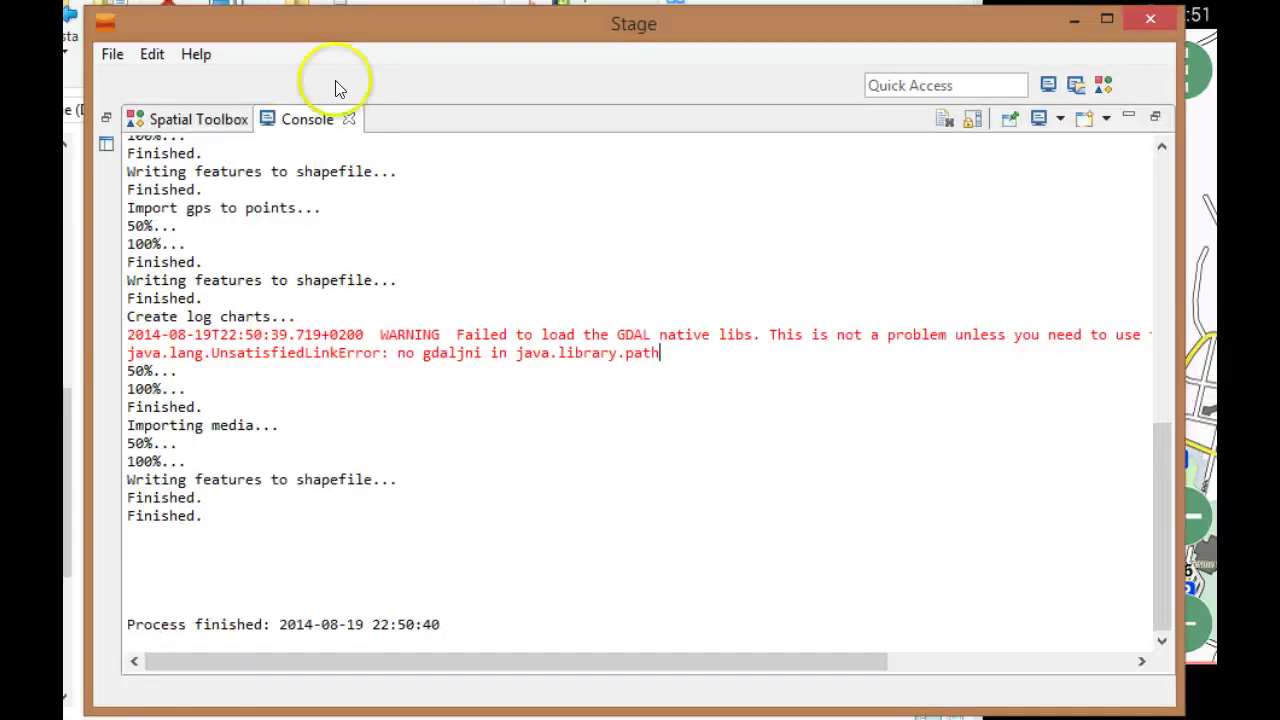
left_click(222, 118)
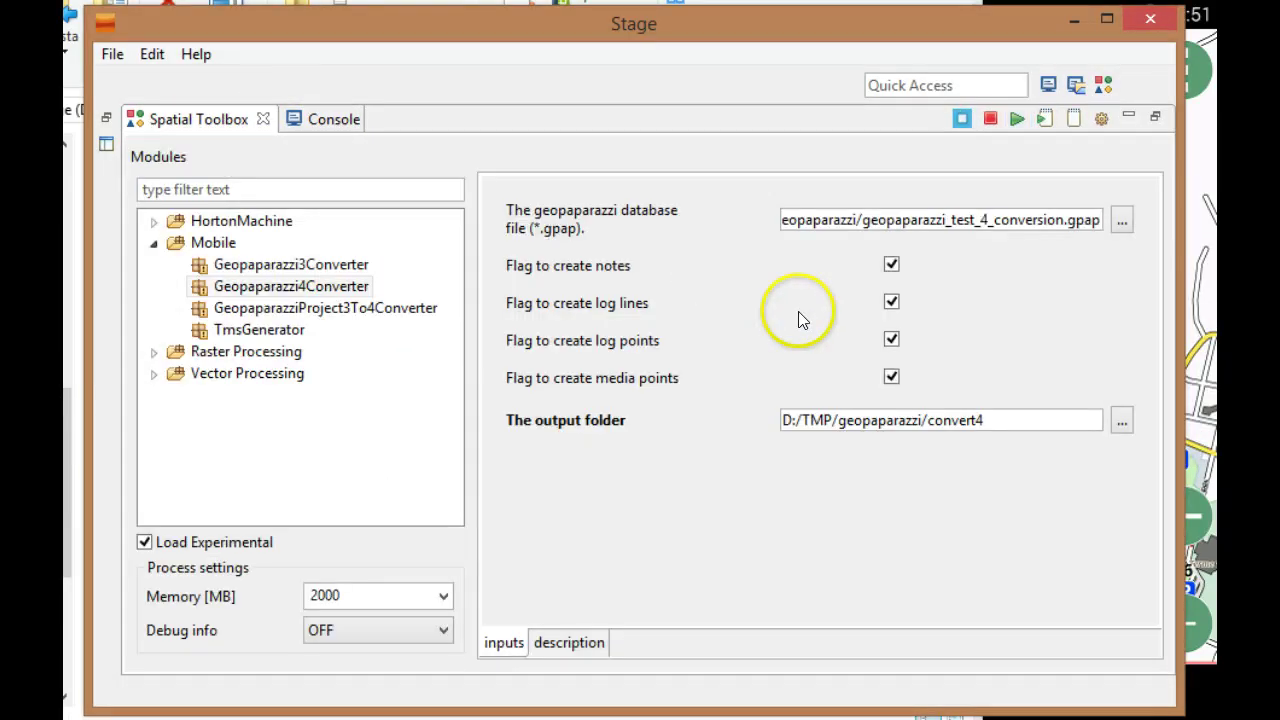
left_click(891, 376)
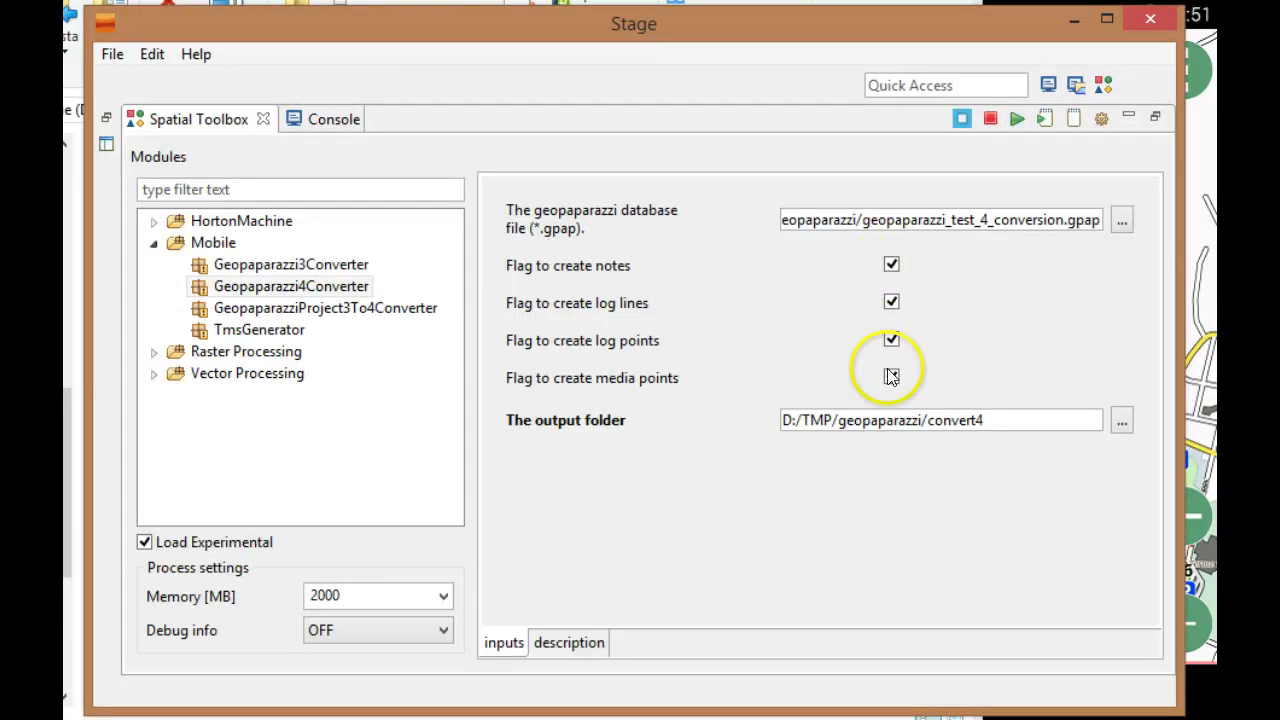
key("alt+Tab")
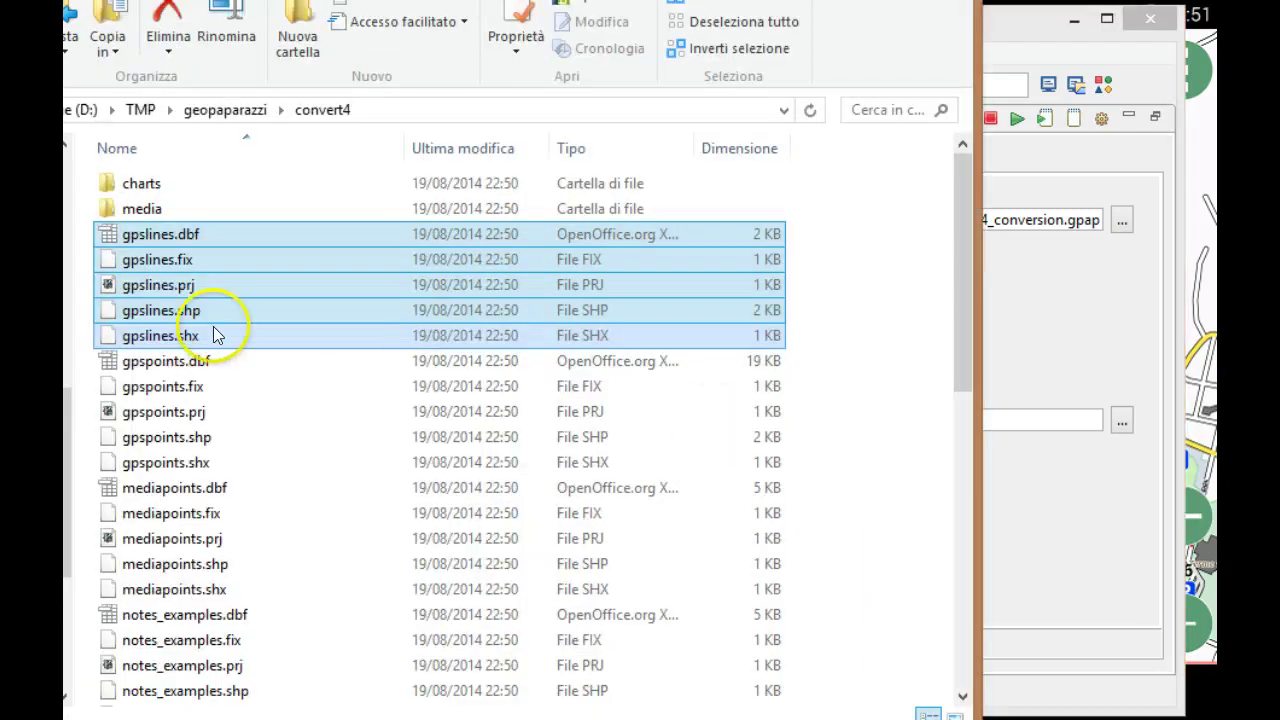
- Browse the media folder's exported images, including SKETCH_20140814_063902.png, then return to convert4
double_click(160, 209)
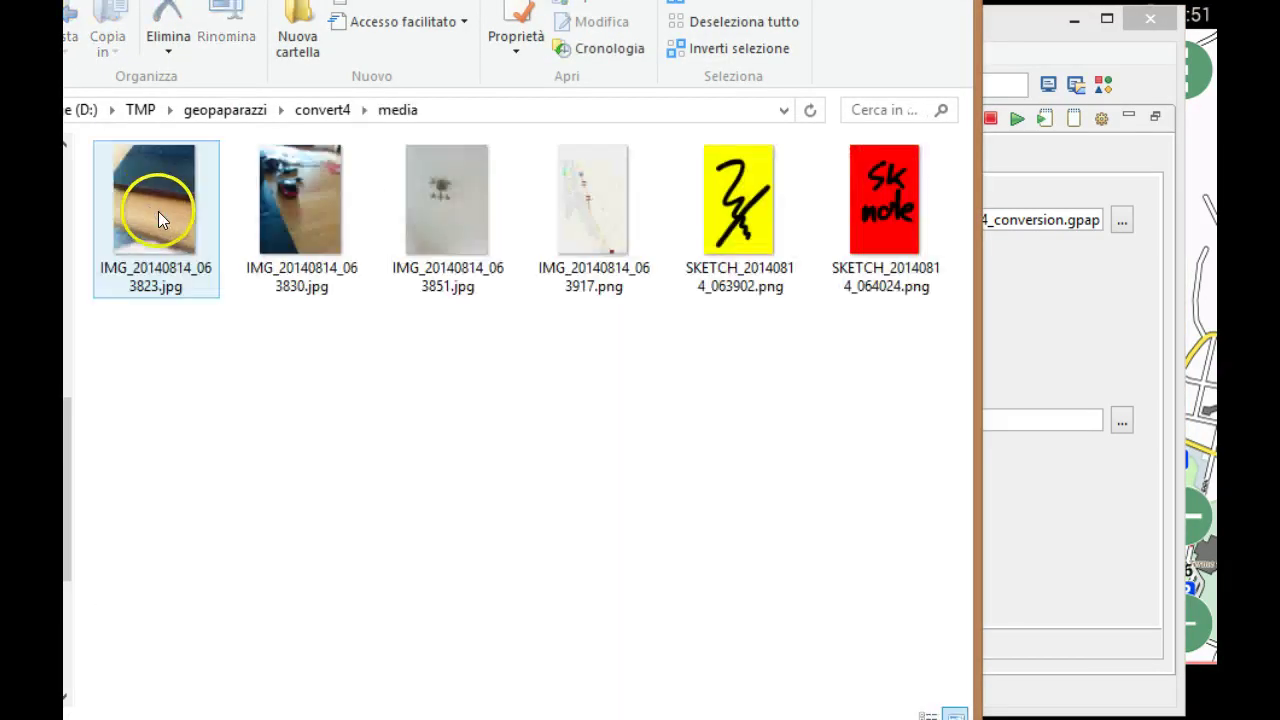
left_click(714, 286)
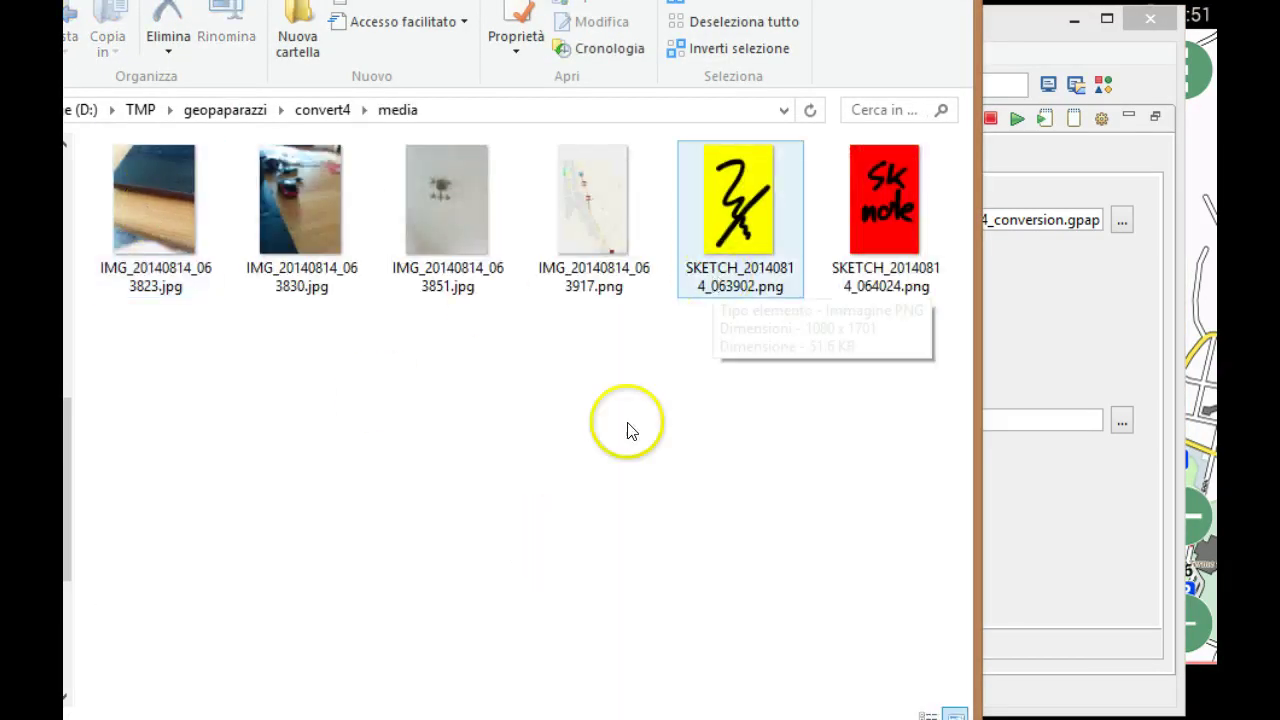
left_click(512, 436)
key("BackSpace")
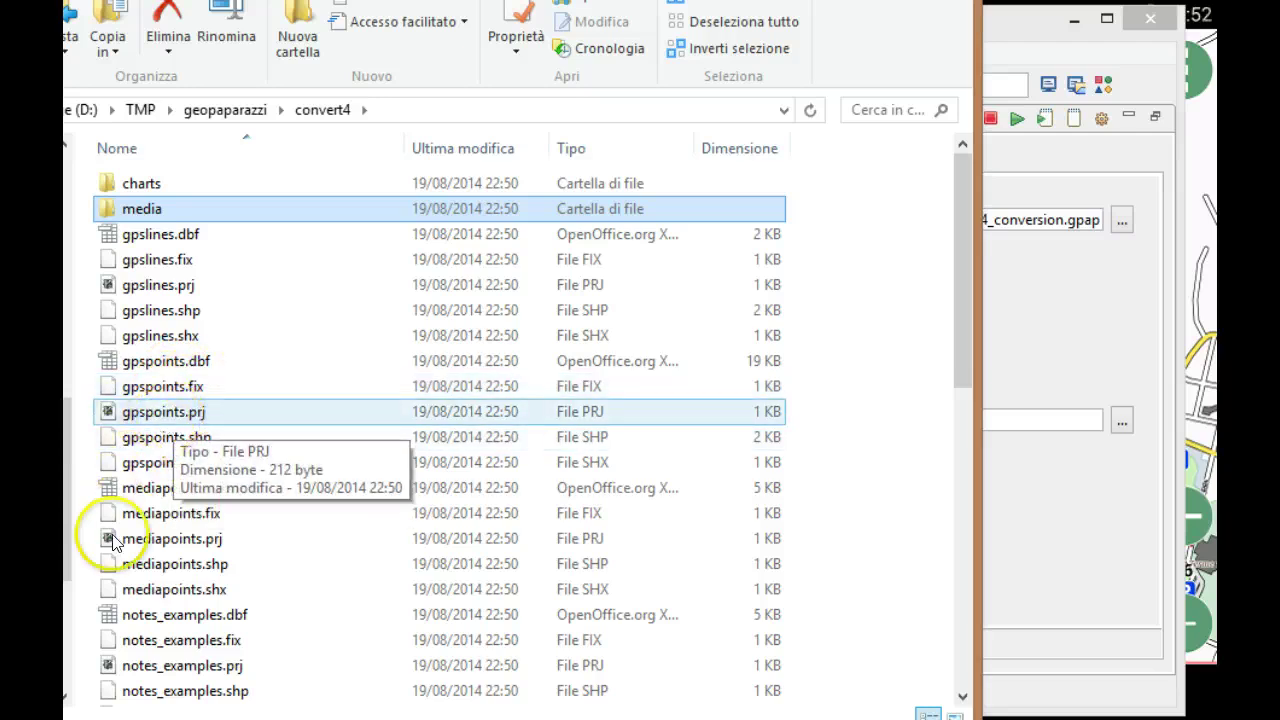
scroll(280, 412, "down", 4)
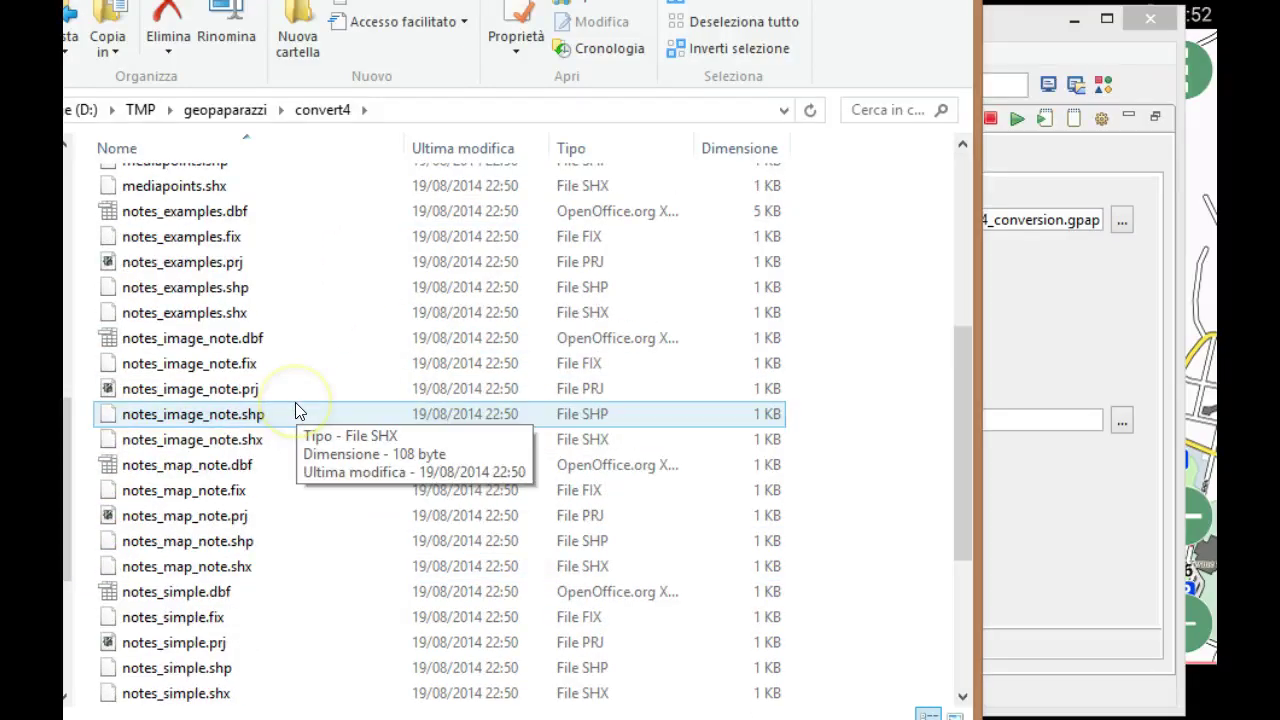
scroll(295, 410, "down", 4)
- Read convert4's project_info.txt in GVIM, then close it
double_click(183, 693)
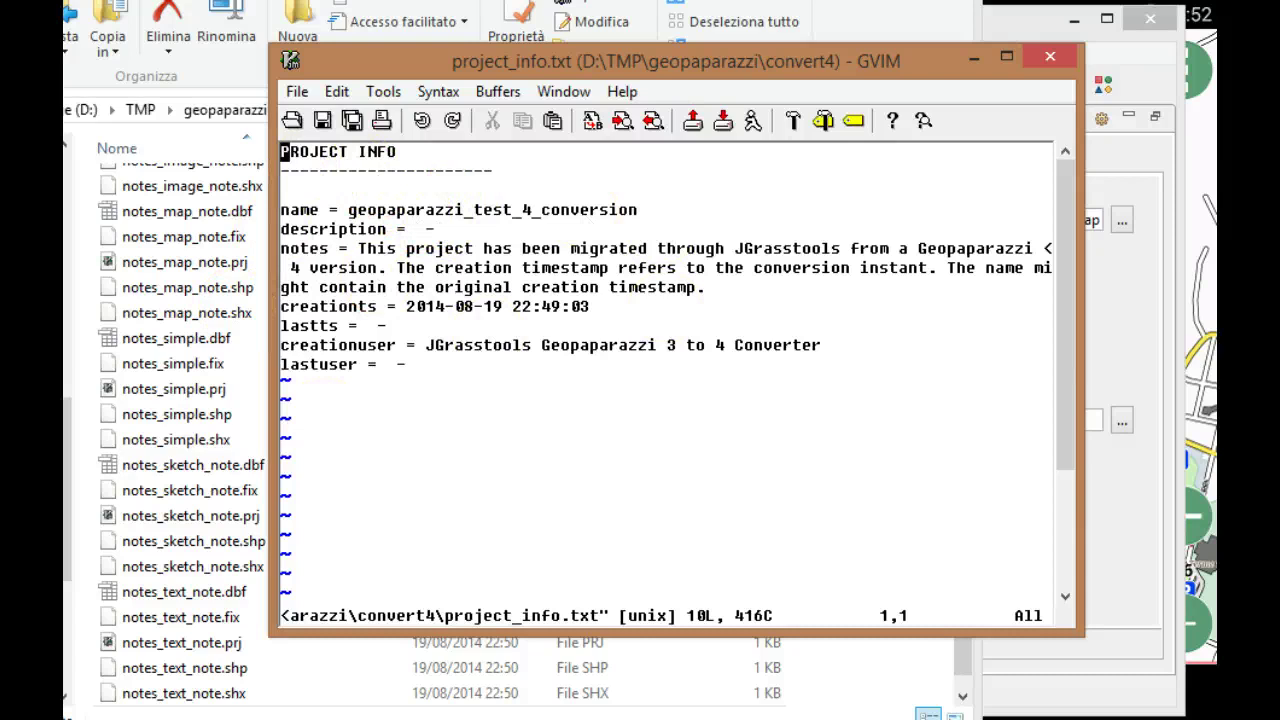
left_click(1054, 57)
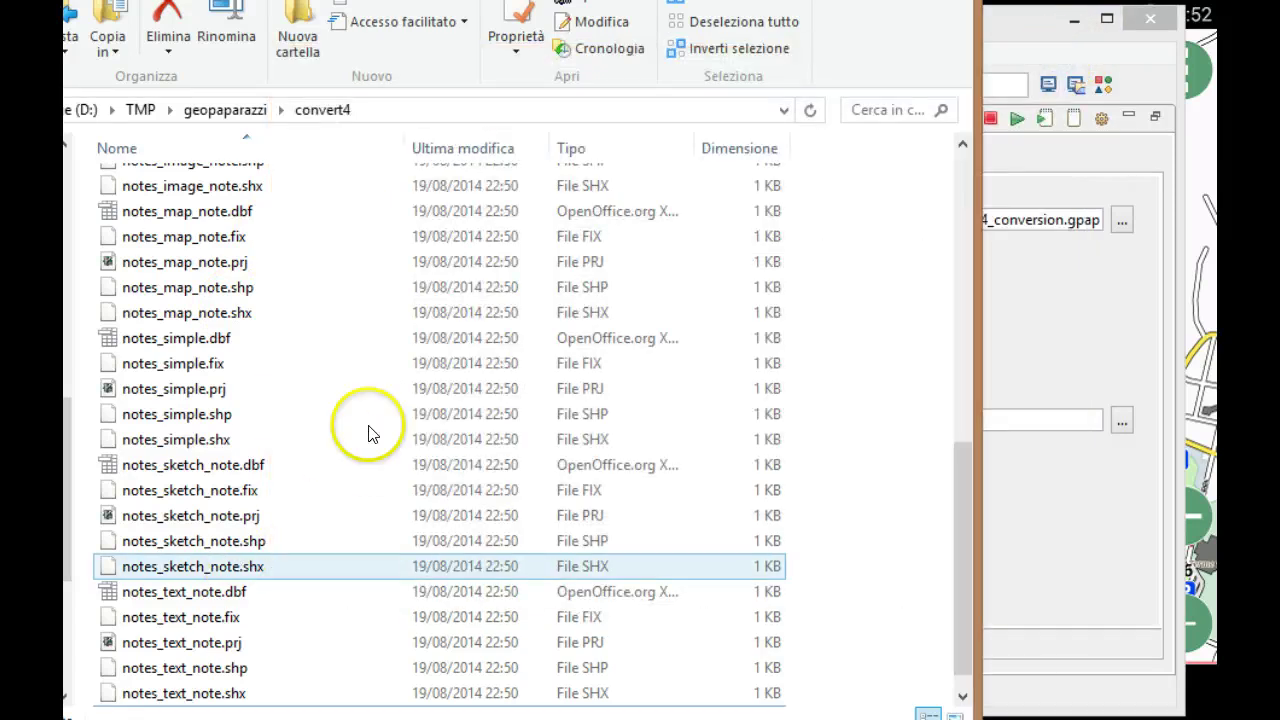
scroll(380, 391, "up", 8)
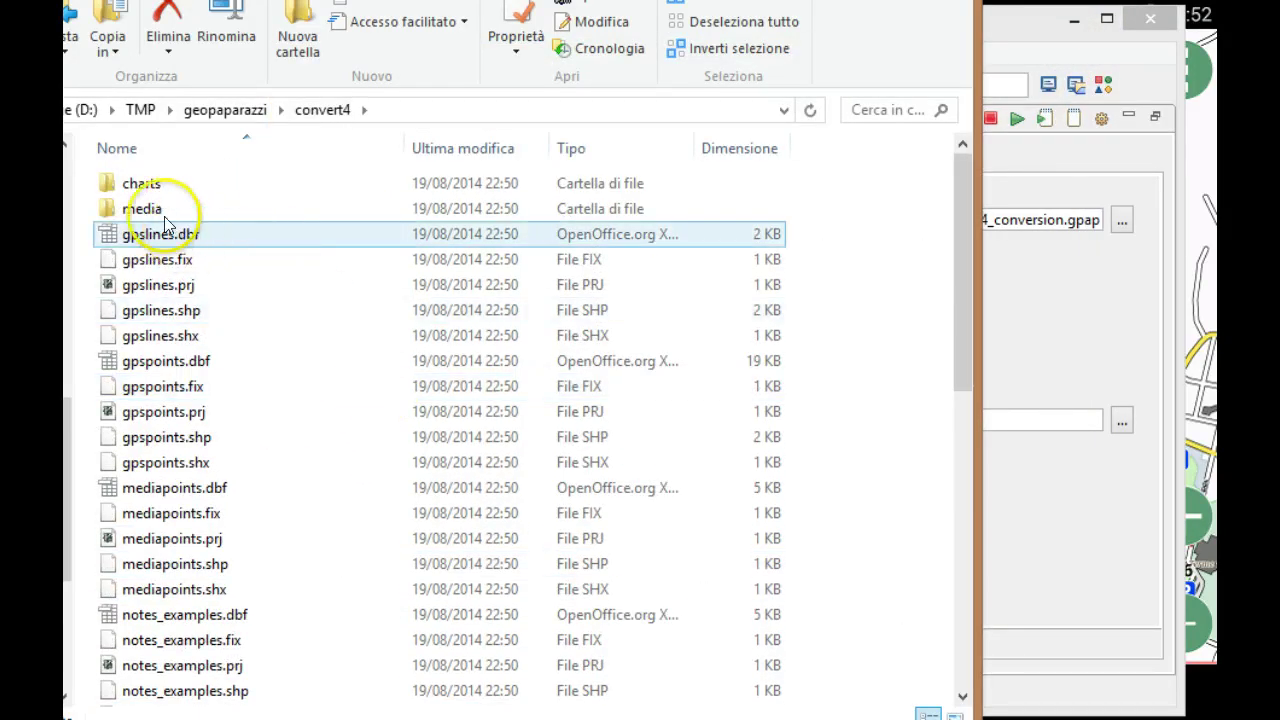
- Open the charts folder holding the four GPS log chart PNGs
left_click(145, 184)
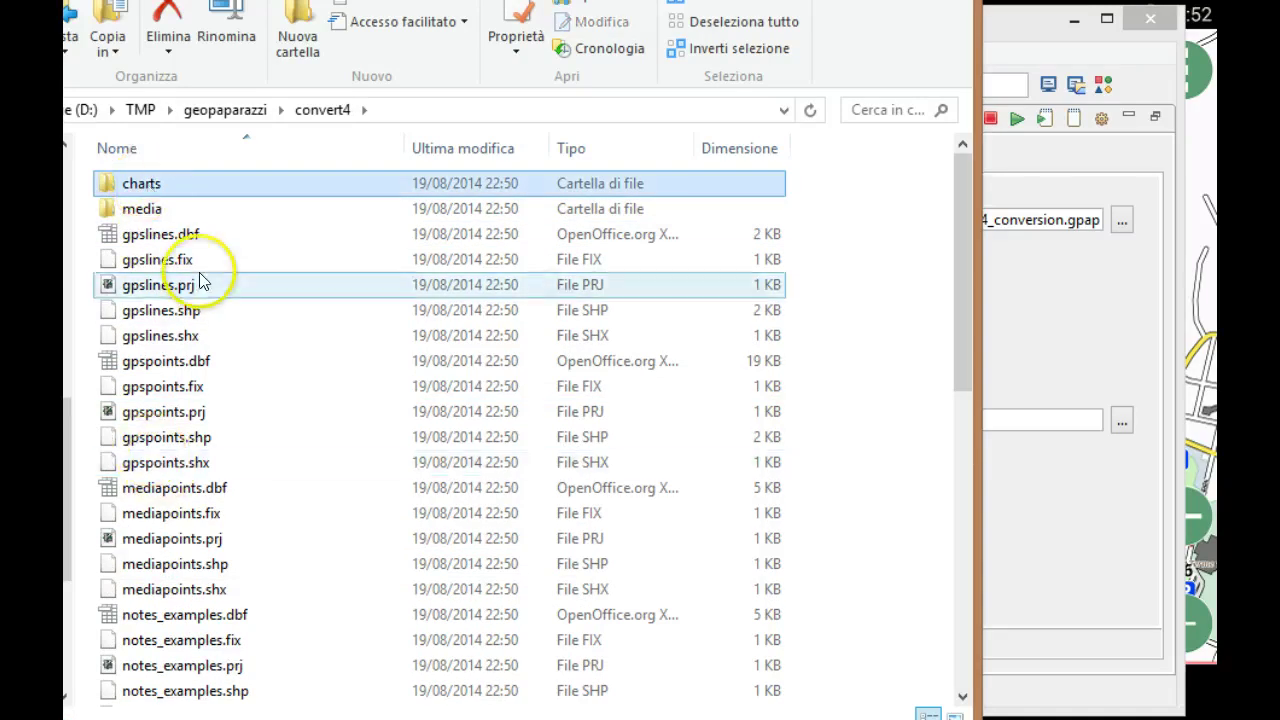
left_click(168, 210, "ctrl")
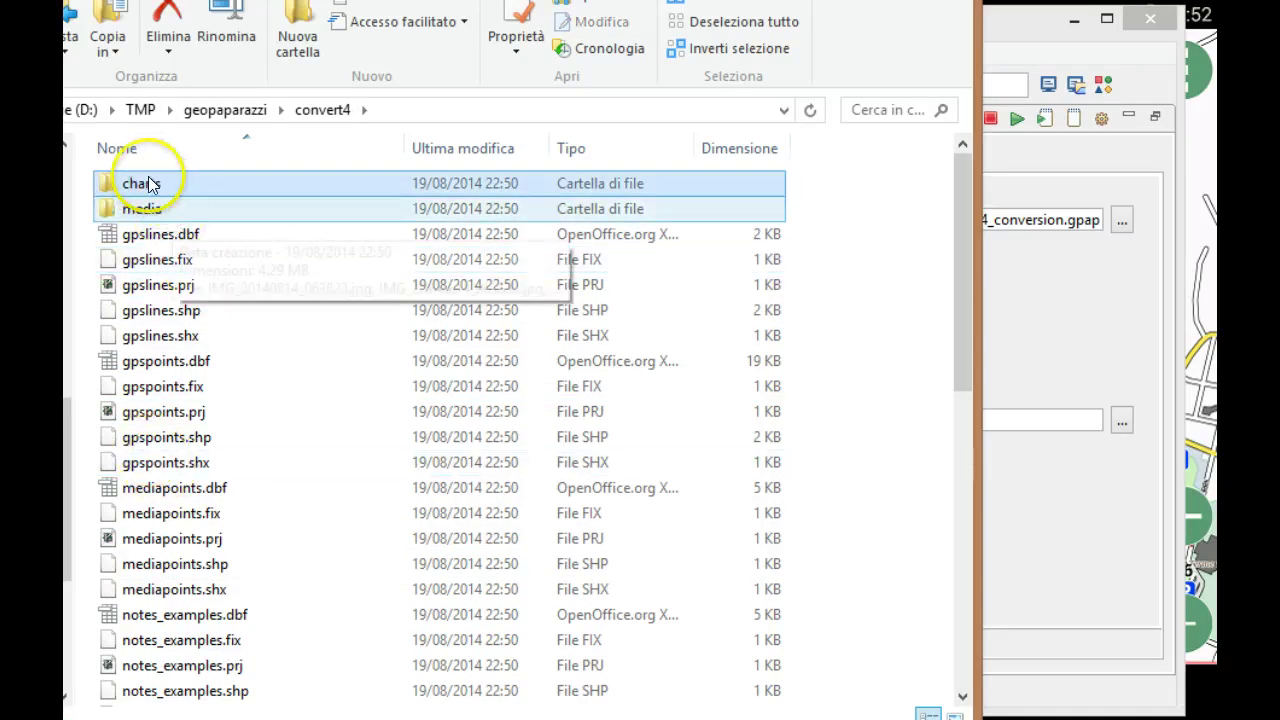
left_click(150, 185)
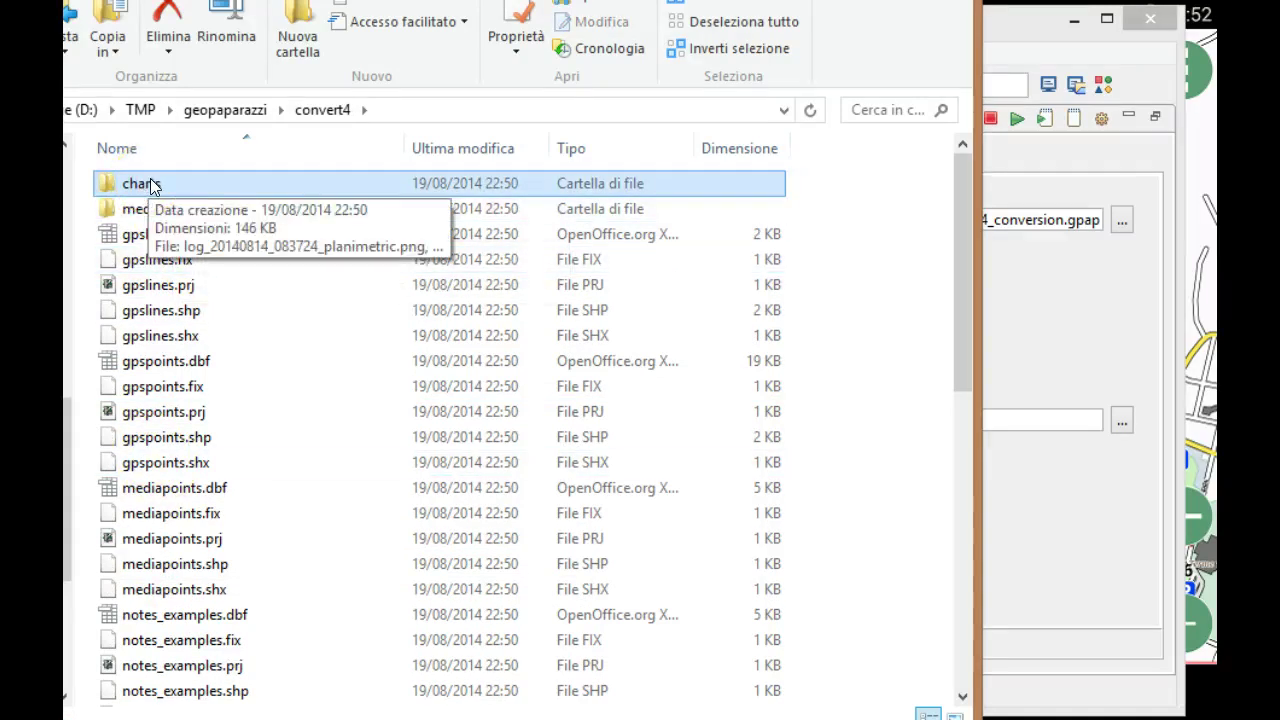
double_click(150, 185)
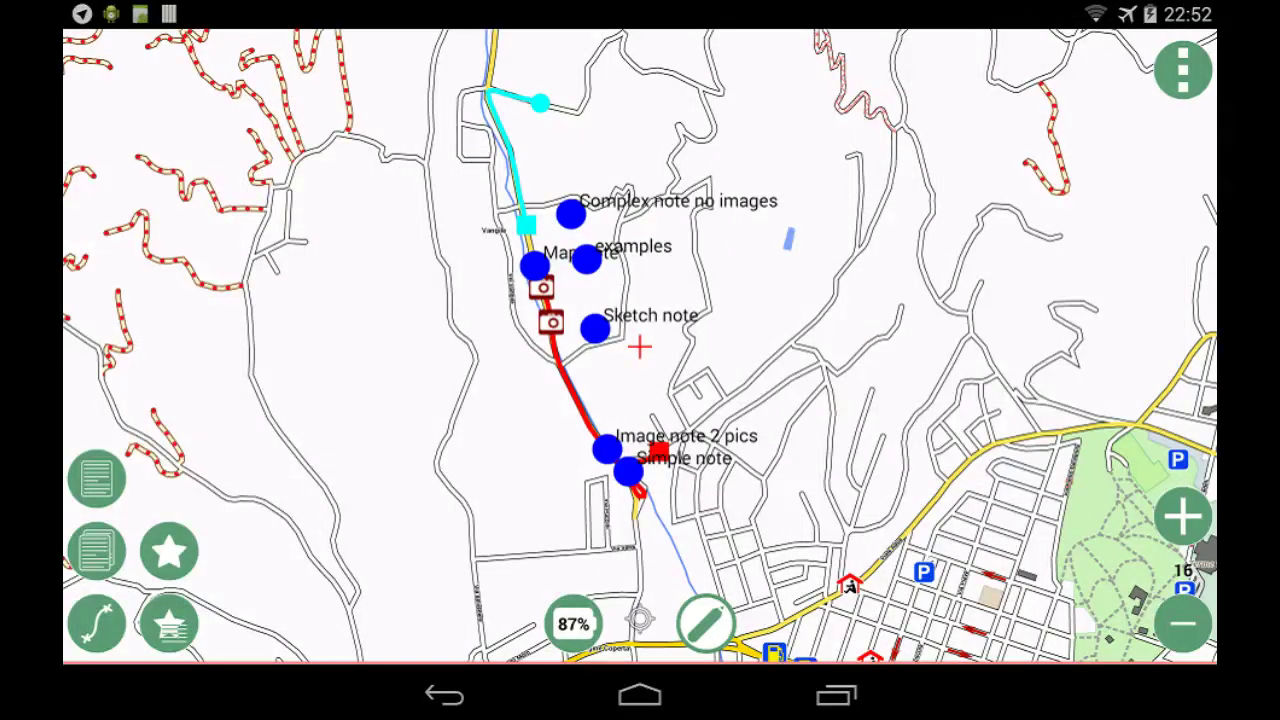
- Turn off image visibility in the GPS data list and return to the map
left_click(1183, 70)
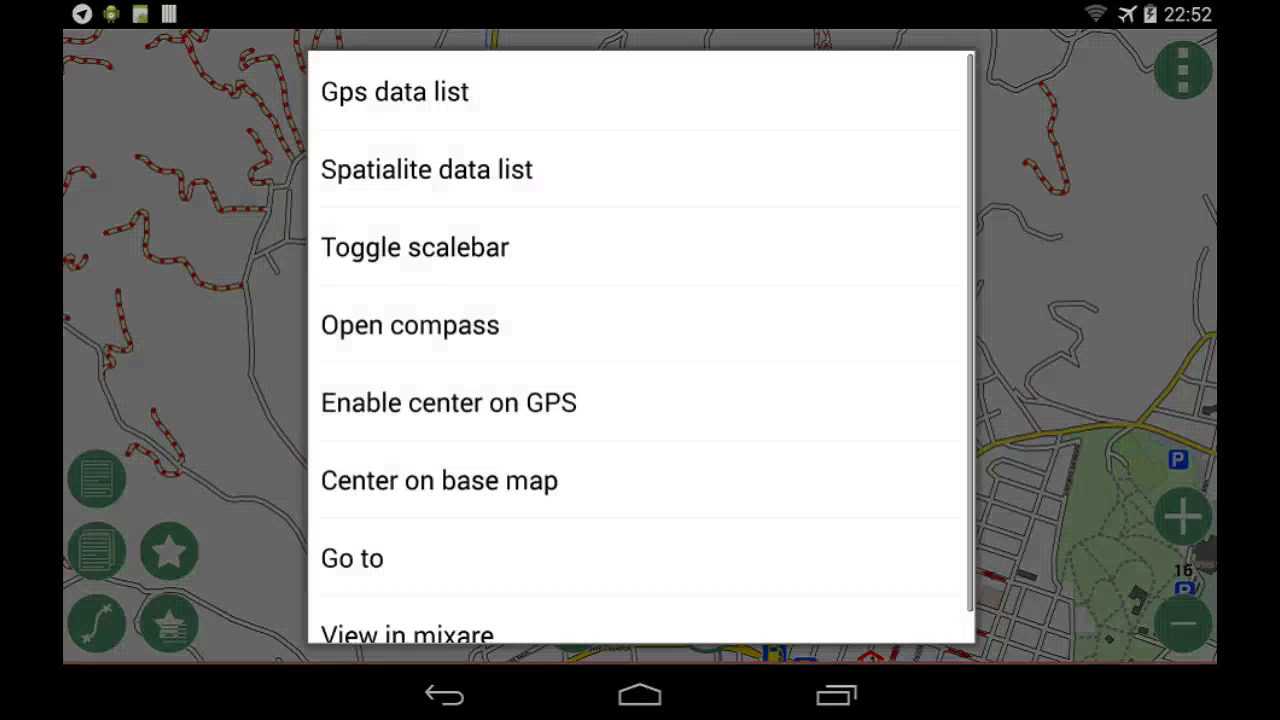
key("Escape")
left_click(96, 478)
left_click(89, 124)
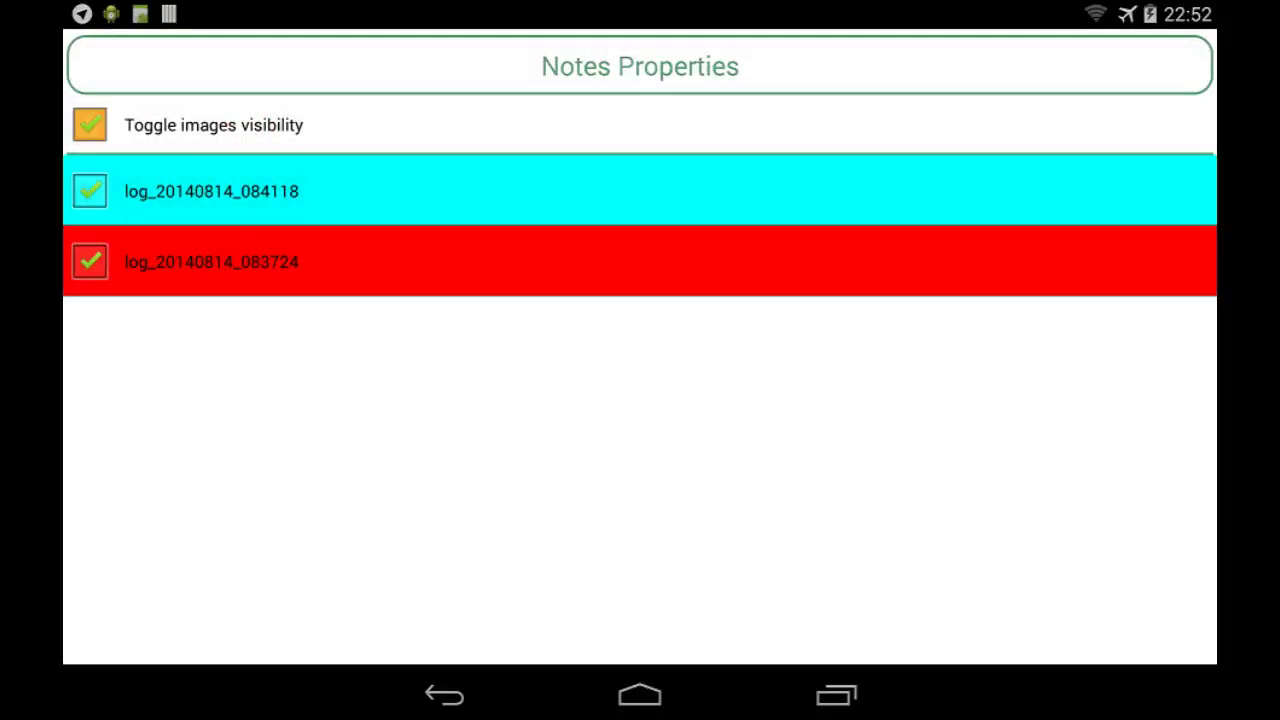
left_click(440, 698)
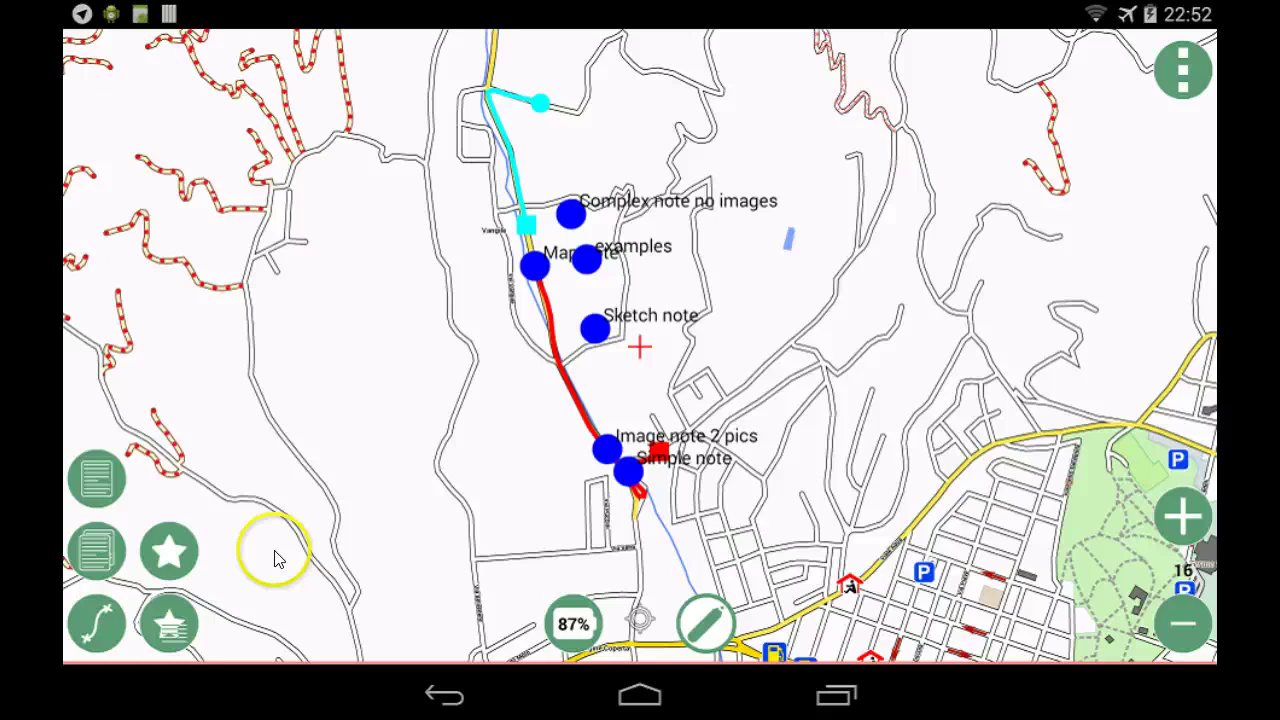
- Select the first planimetric chart image and reopen the map's GPS log list
key("alt+Tab")
left_click(168, 244)
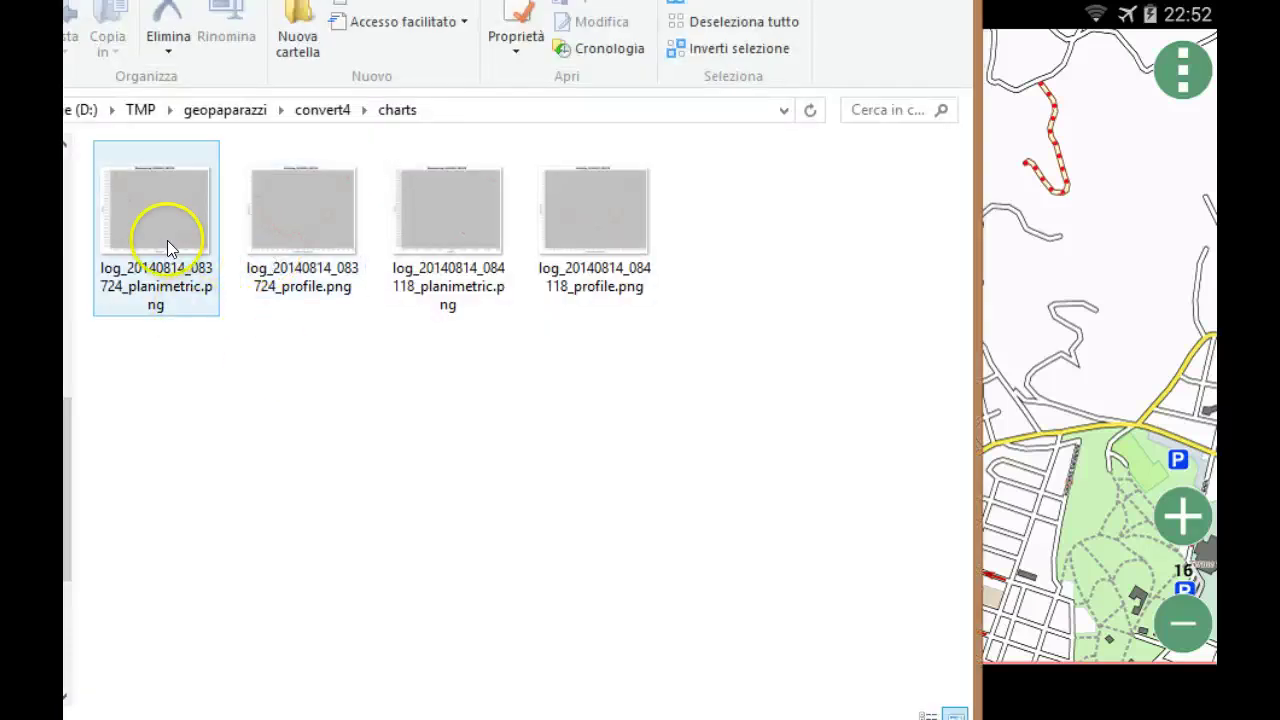
key("alt+Tab")
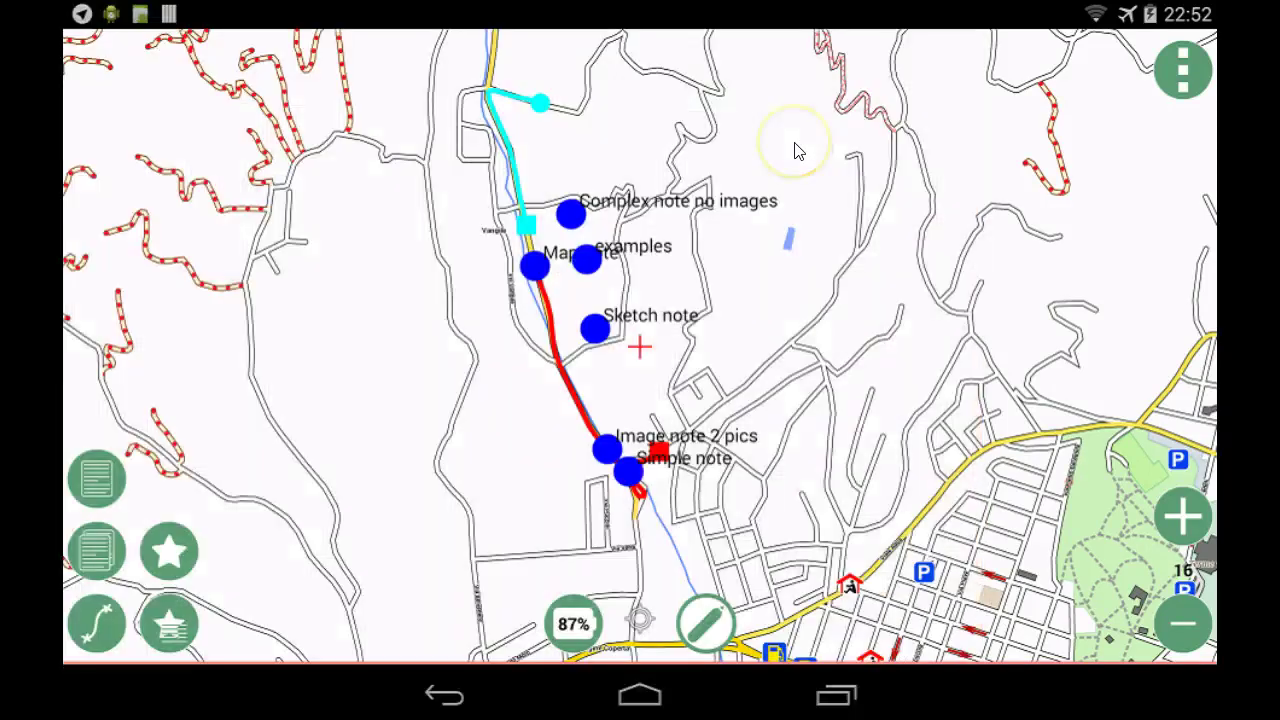
key("F2")
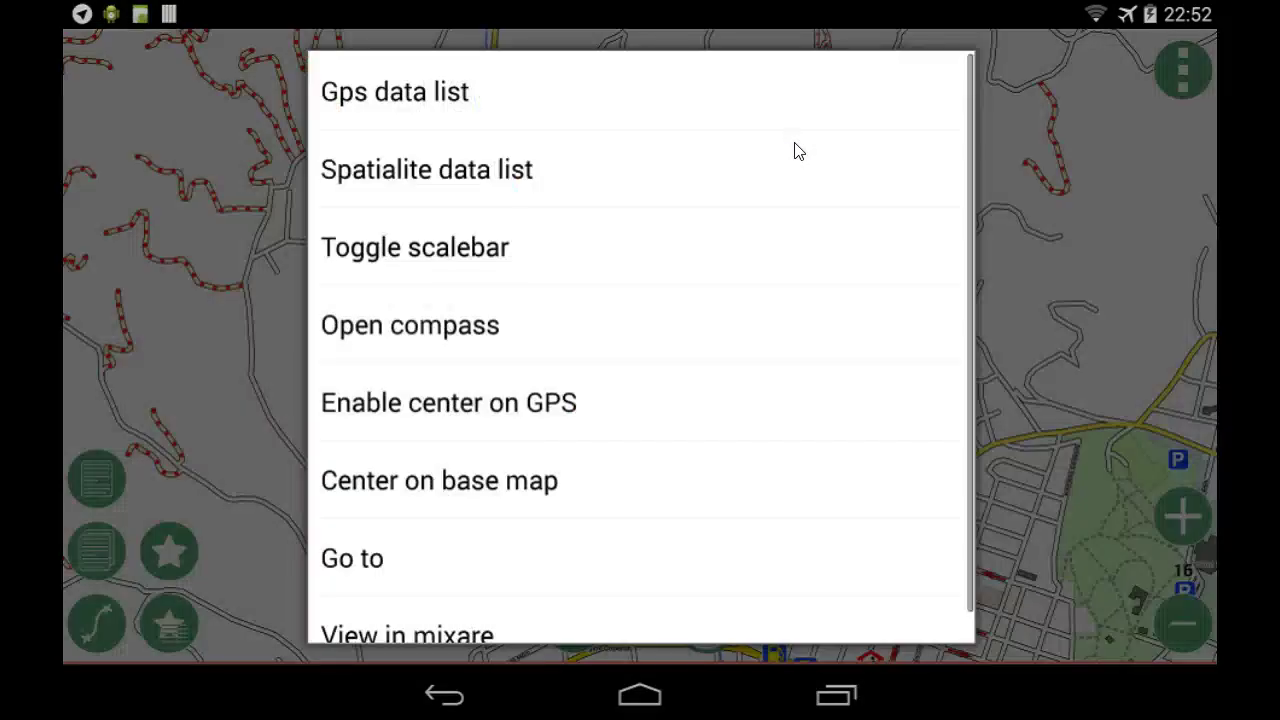
key("Down")
key("Return")
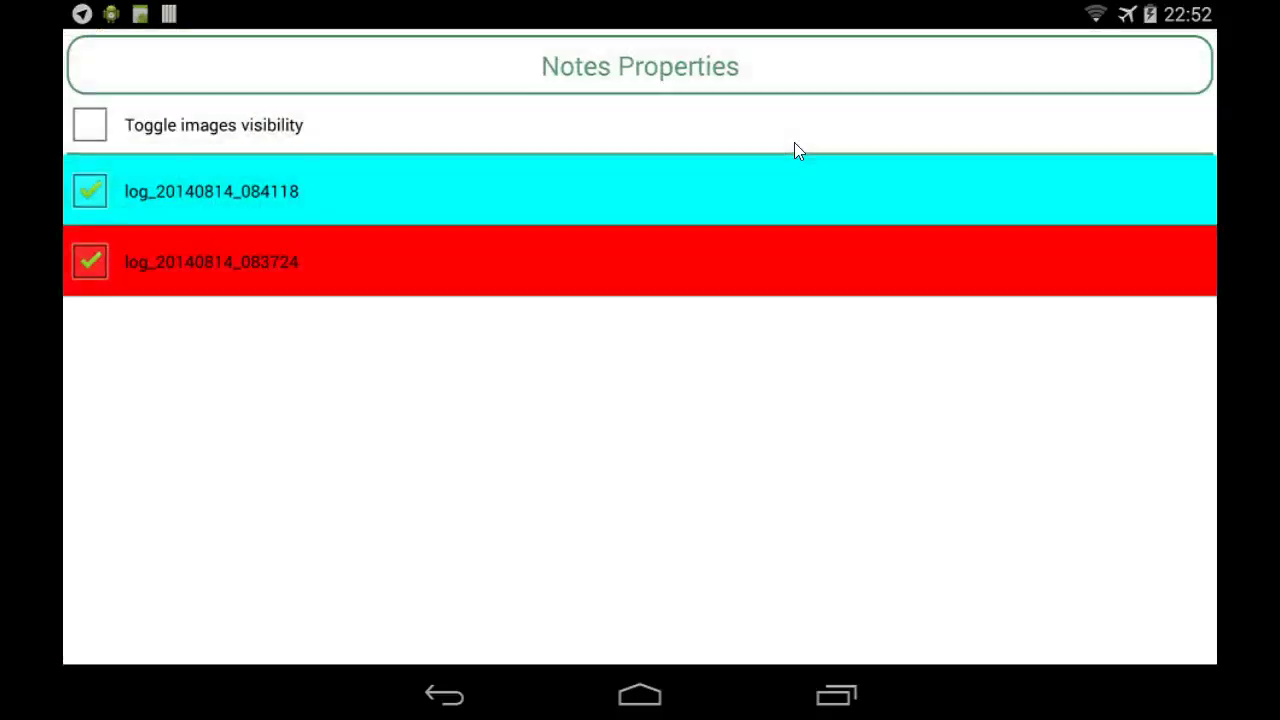
key("alt+Tab")
left_click(169, 213)
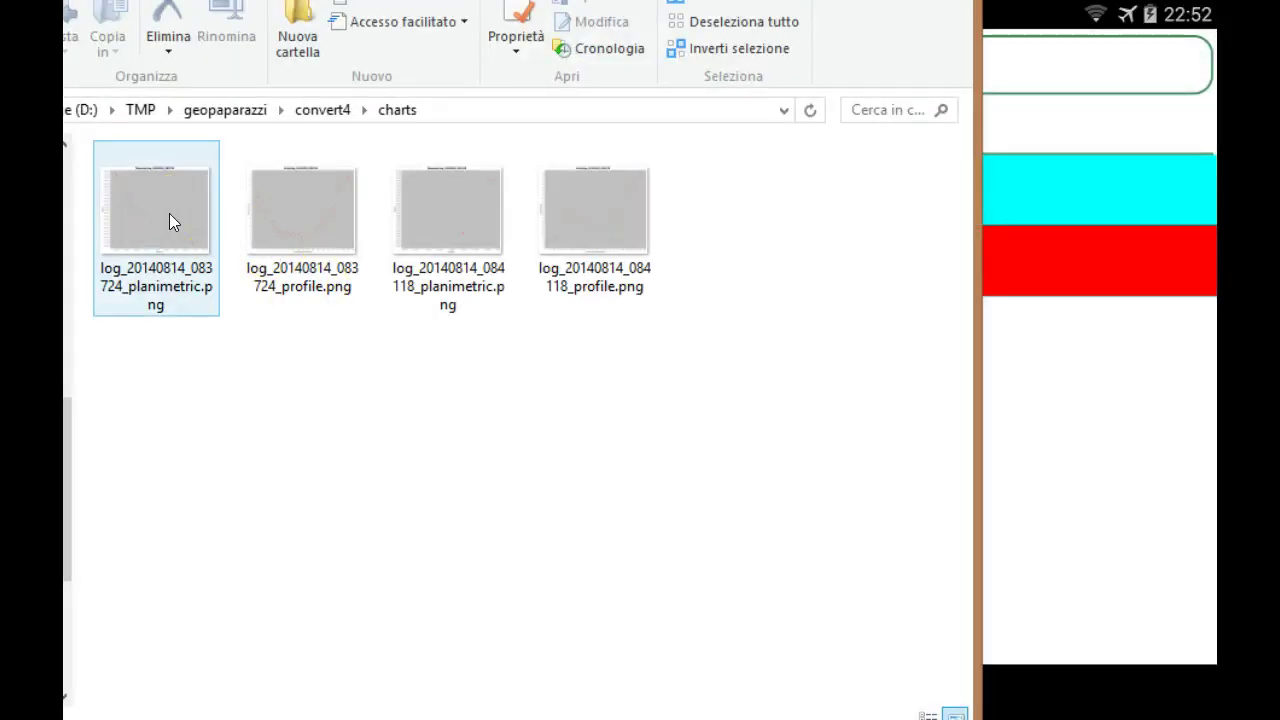
key("alt+Tab")
key("alt+Tab")
double_click(170, 228)
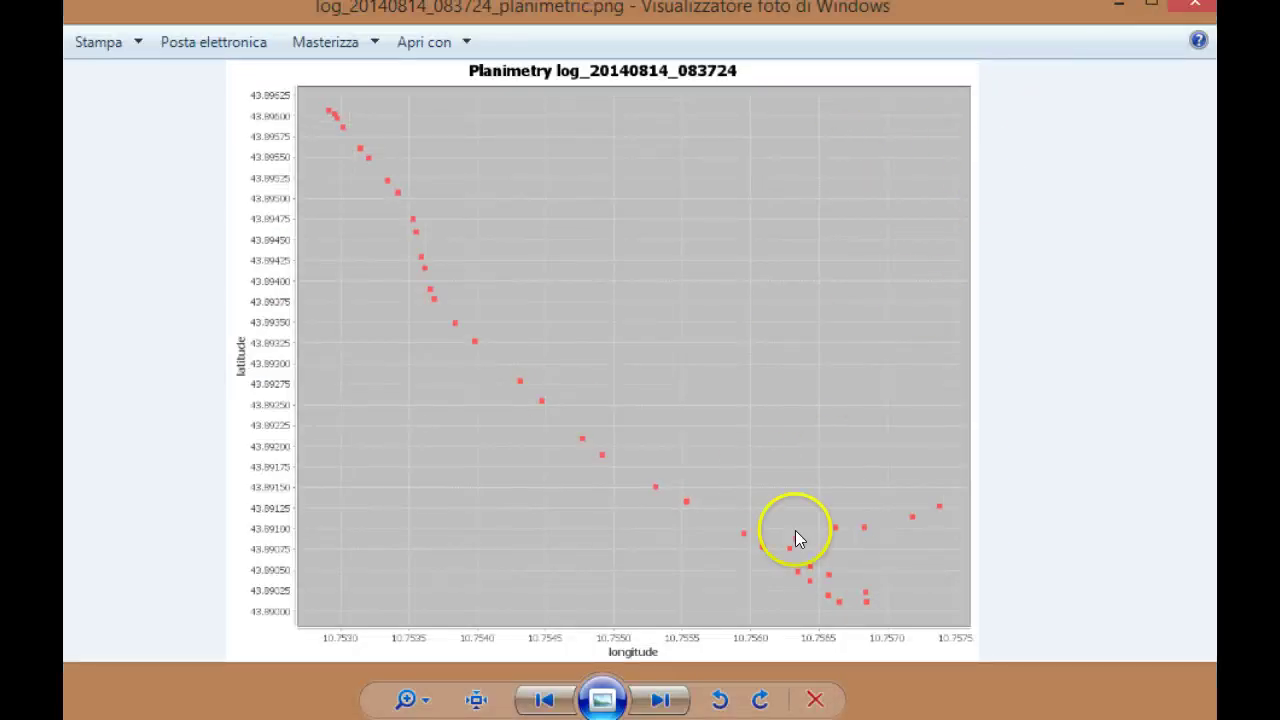
left_click(662, 700)
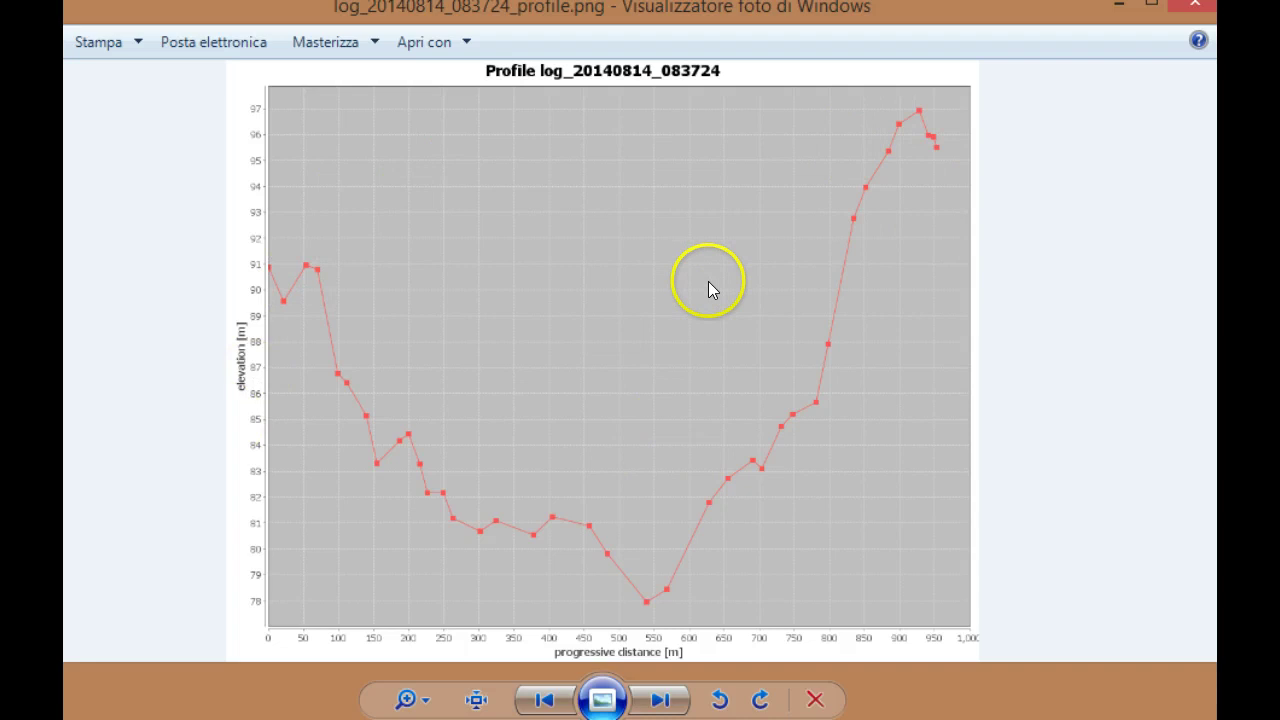
left_click(664, 700)
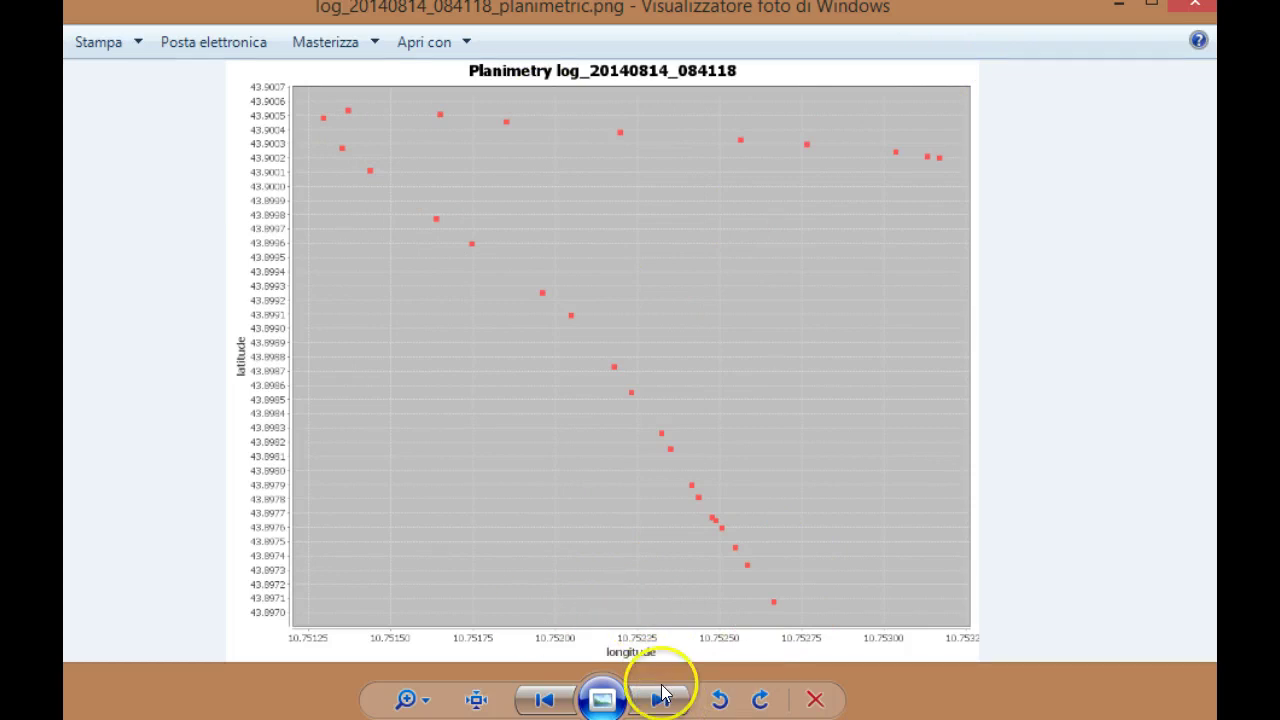
left_click(663, 699)
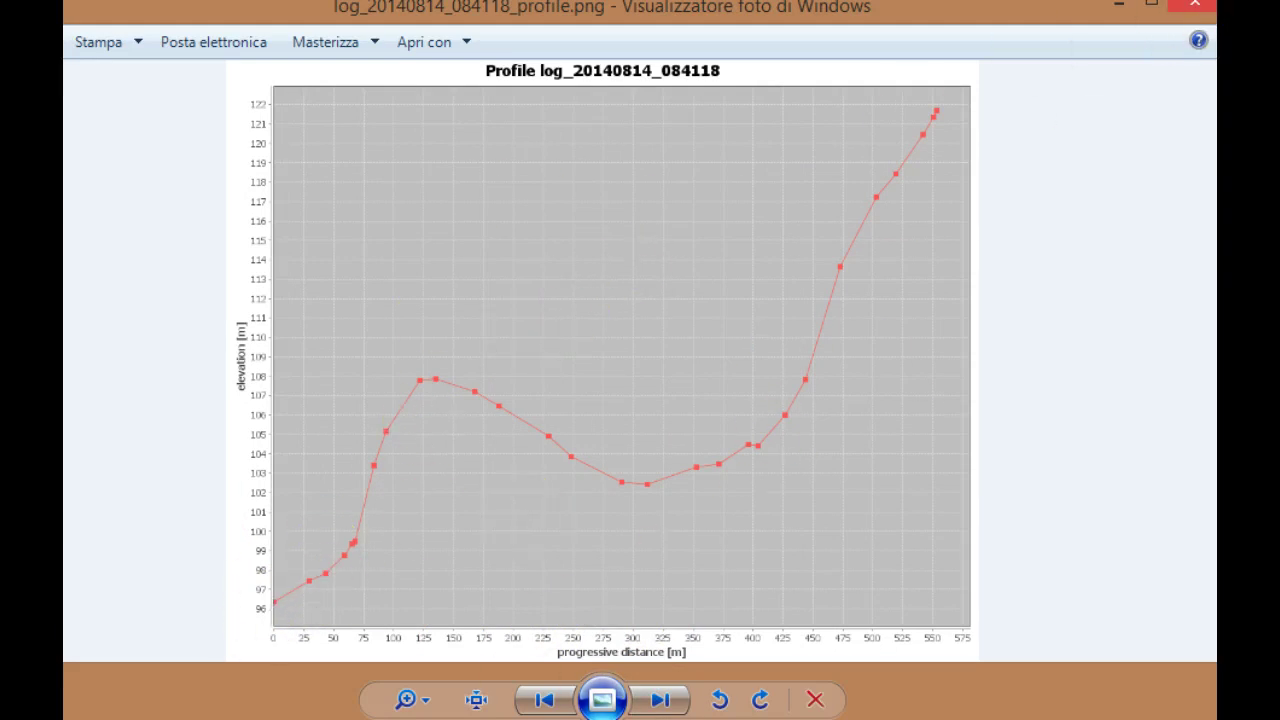
left_click(1194, 6)
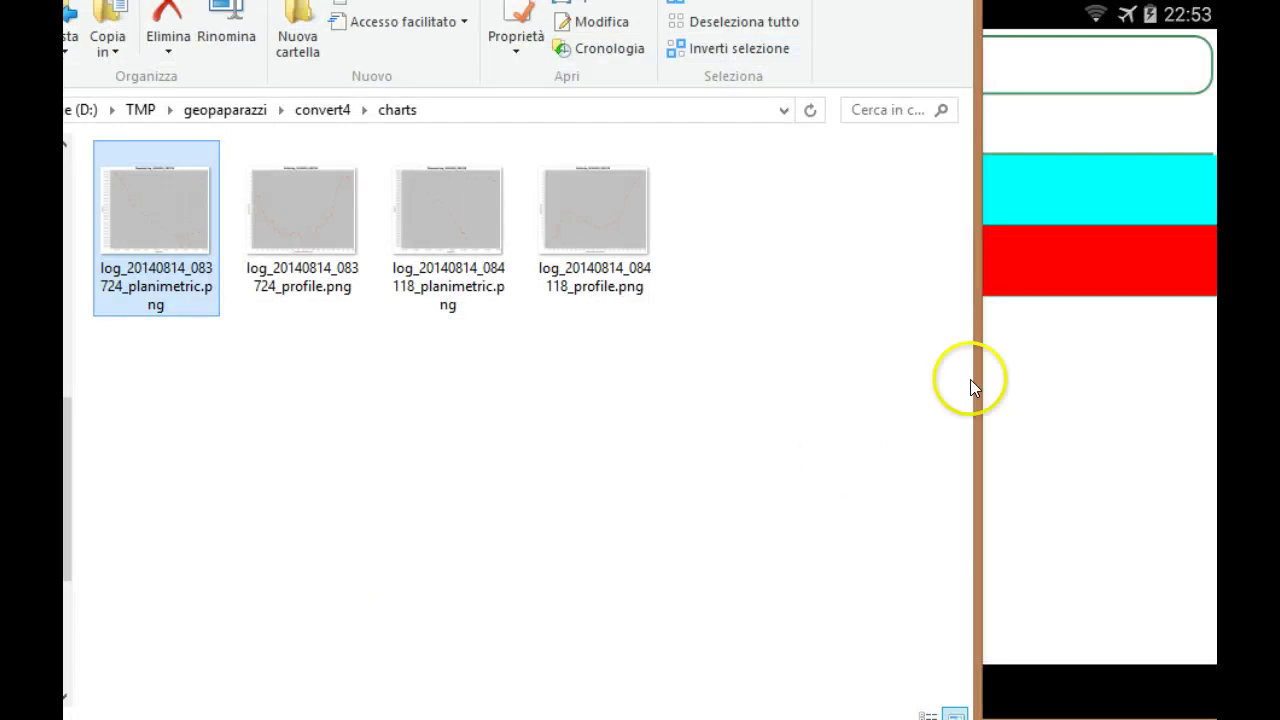
- Browse the Mobile group's converter modules and TmsGenerator in Stage's Spatial Toolbox
left_click(257, 694)
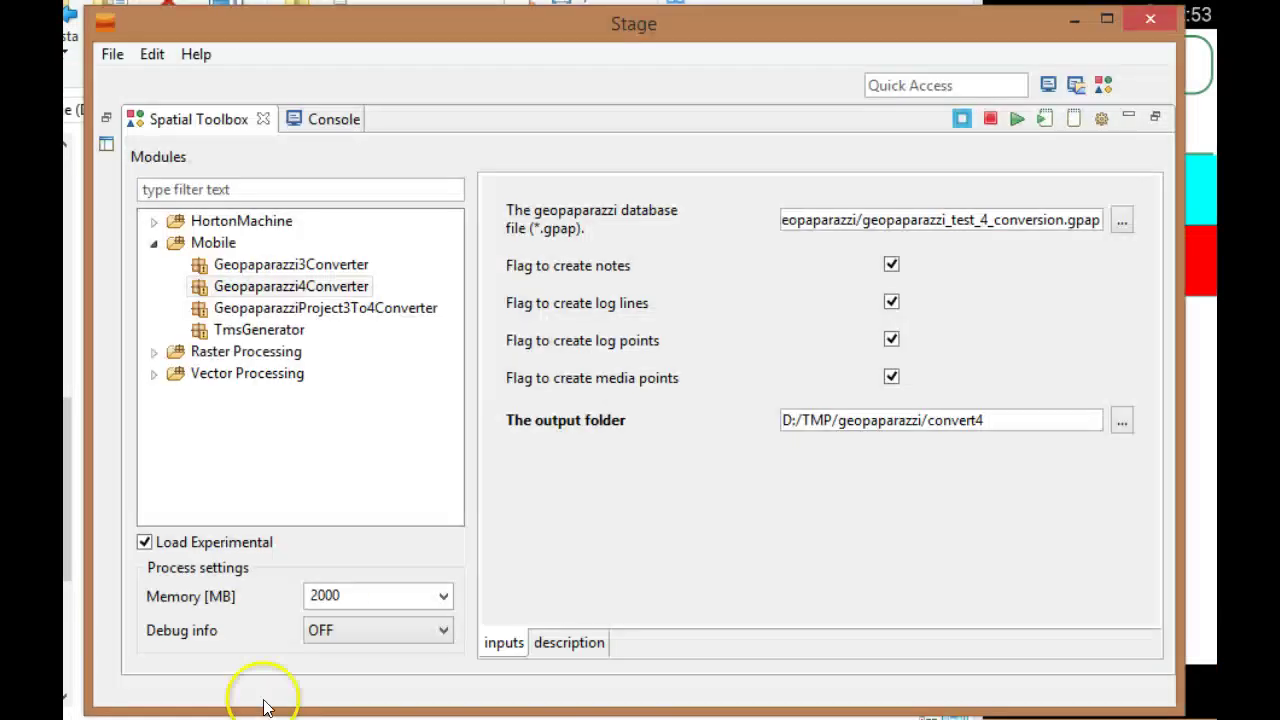
left_click(218, 243)
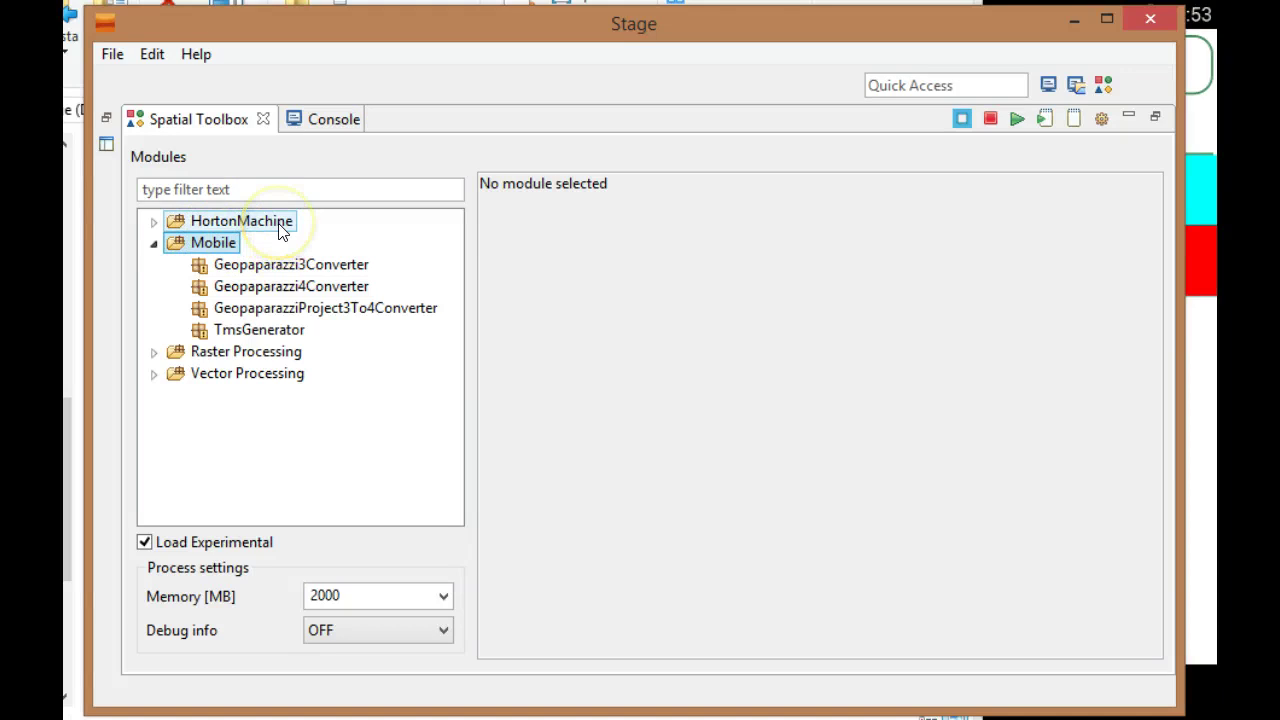
left_click(262, 266)
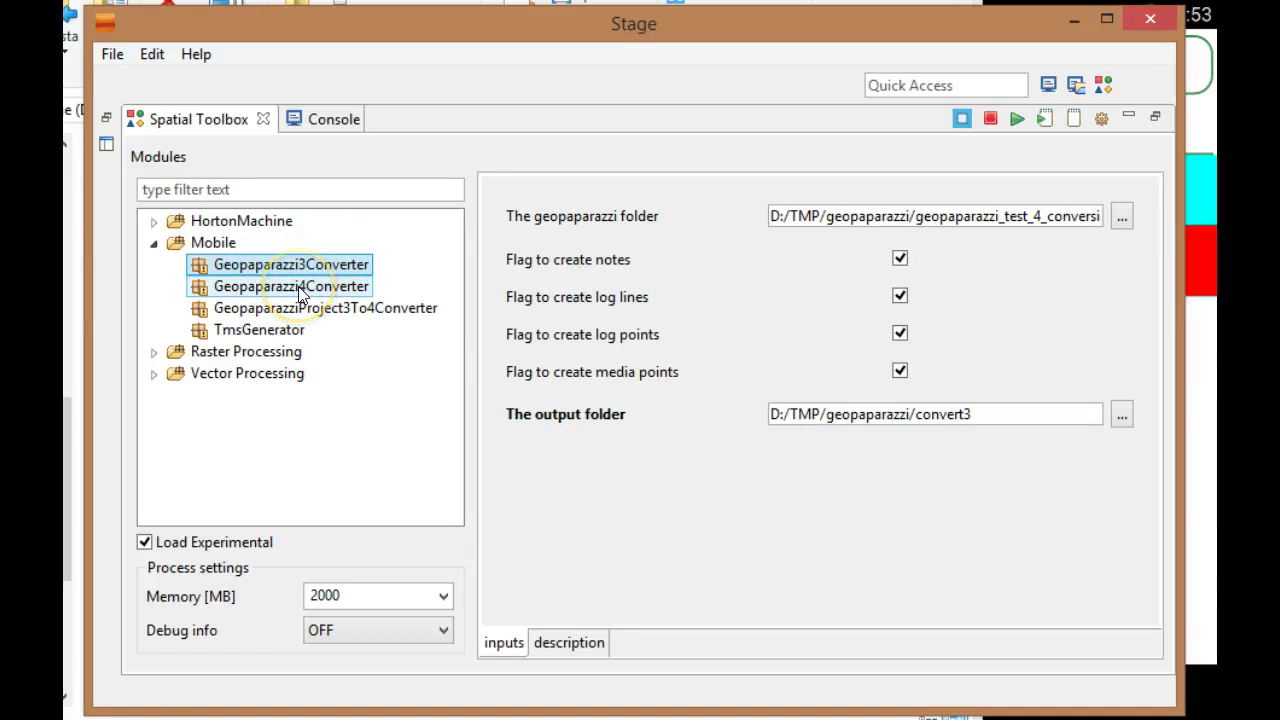
left_click(302, 290)
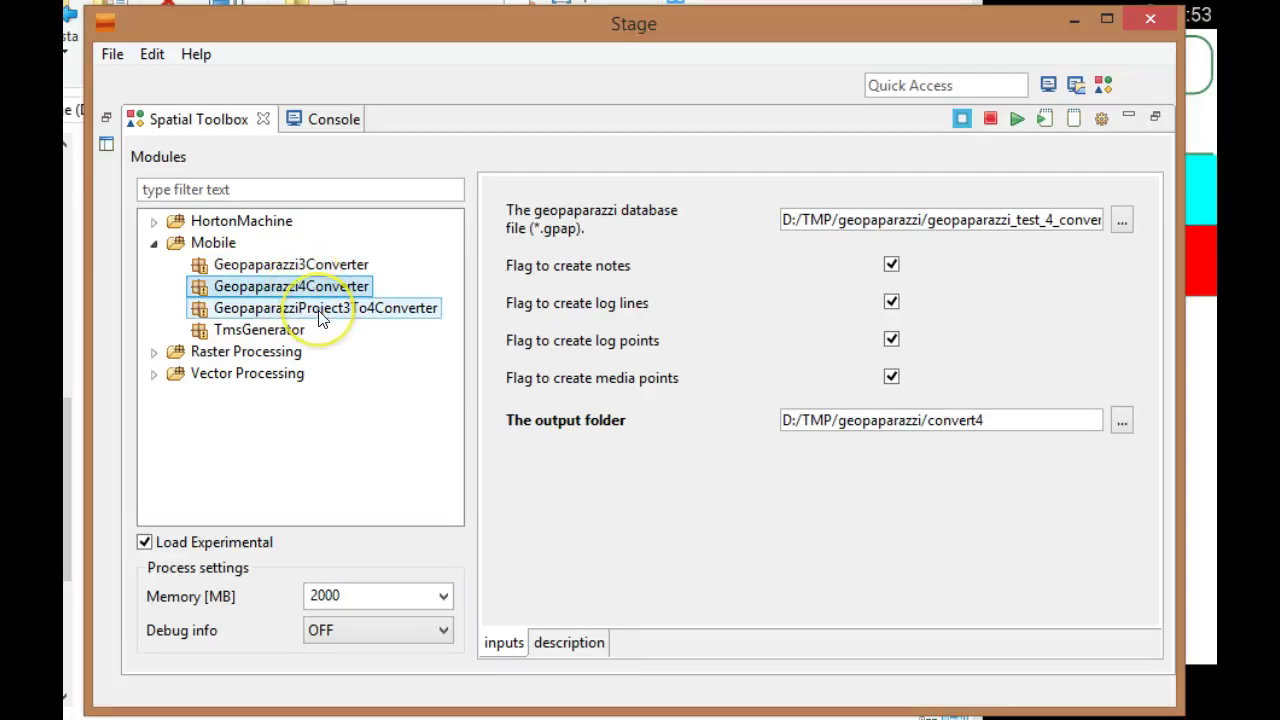
left_click(321, 312)
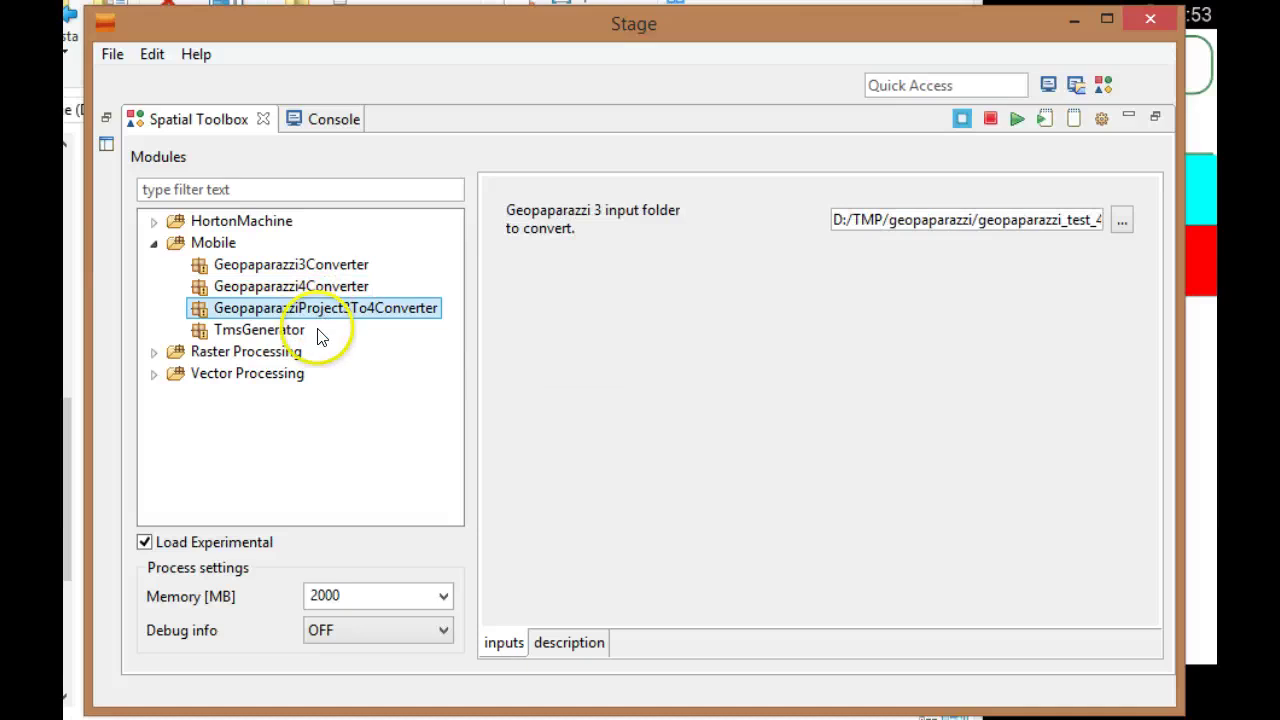
left_click(250, 333)
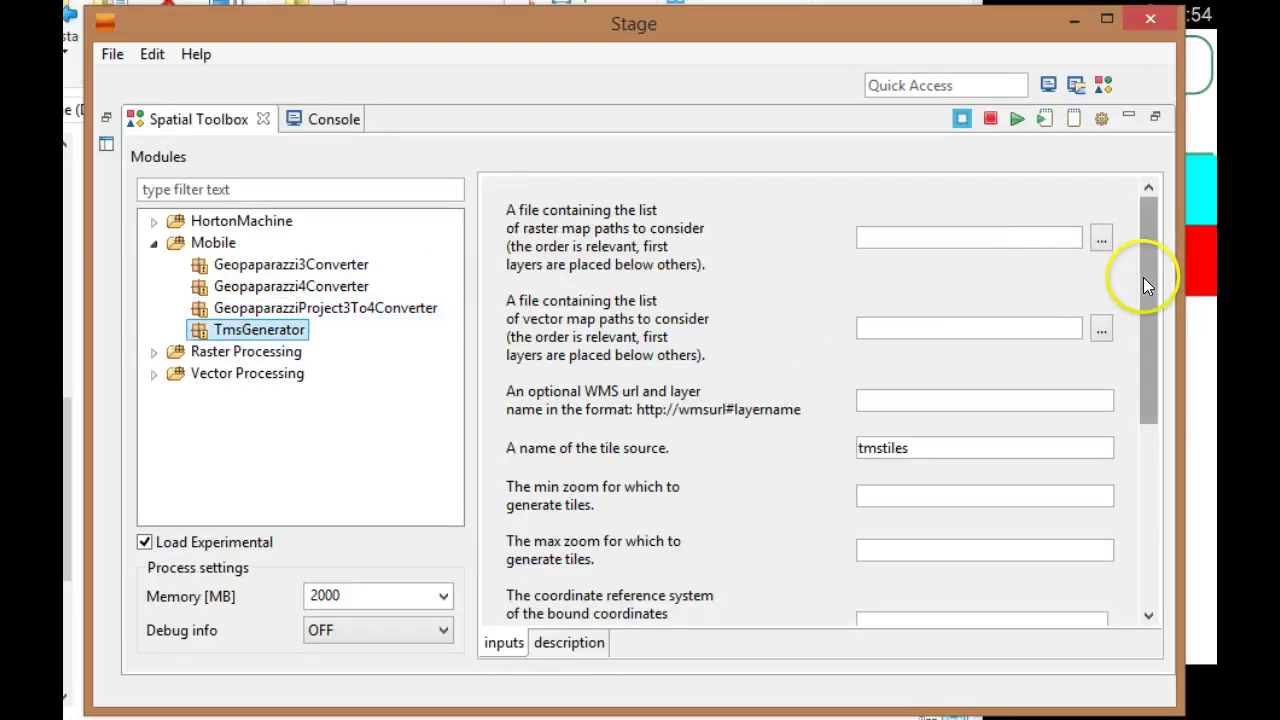
- Reselect Geopaparazzi3Converter to show its inputs, then minimise Stage
left_click_drag(1143, 277, 1194, 176)
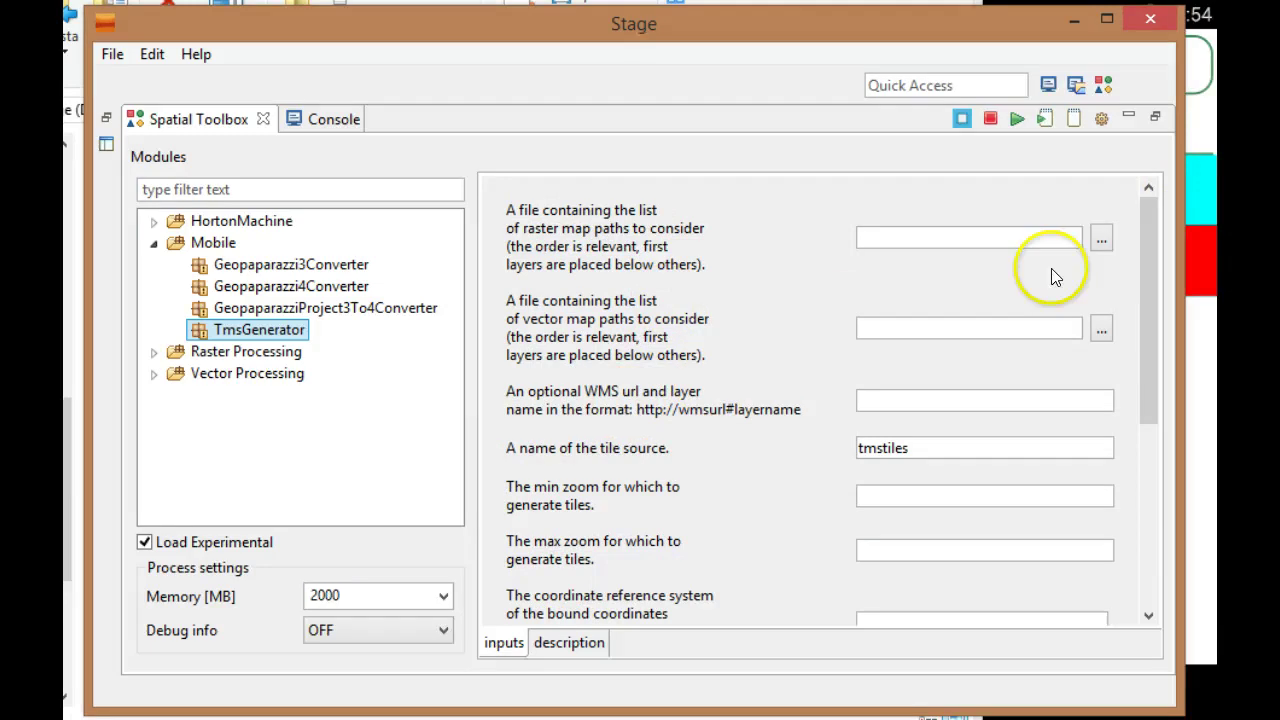
left_click_drag(1151, 286, 1183, 177)
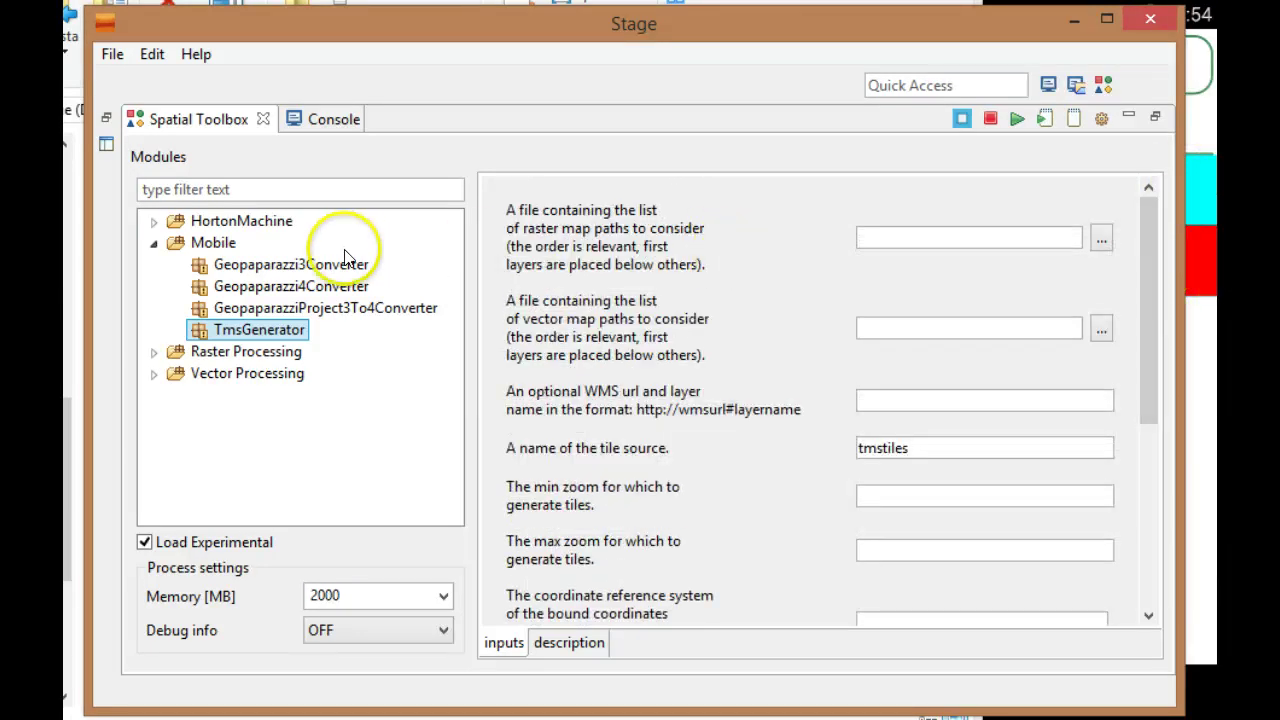
left_click(262, 266)
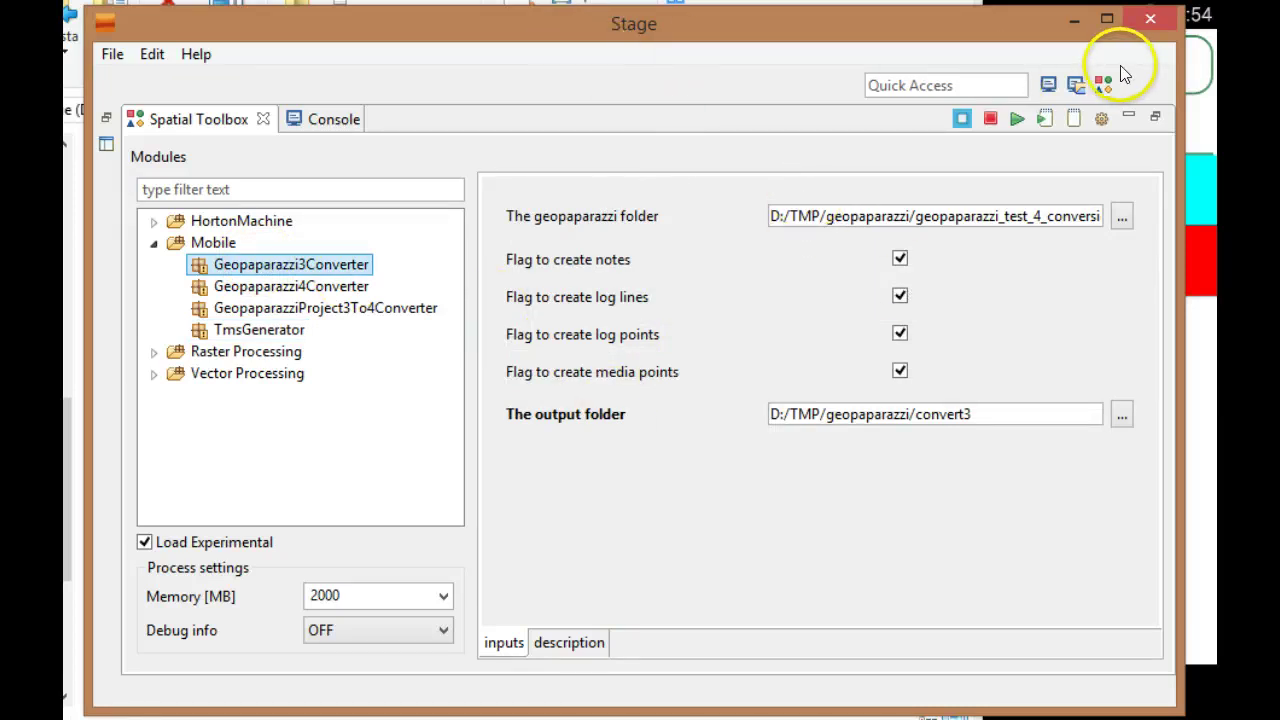
left_click(1073, 27)
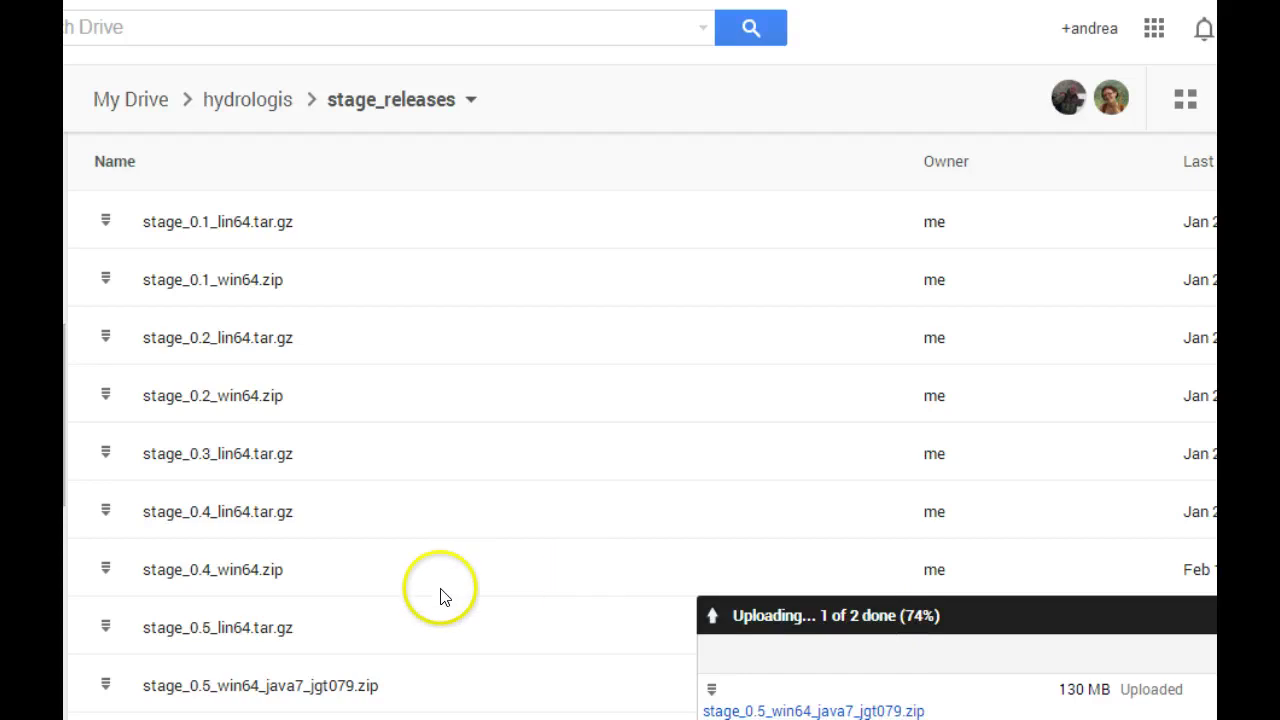
- Select stage_0.5_win64_java7_jgt079.zip in the stage_releases folder
left_click(282, 690)
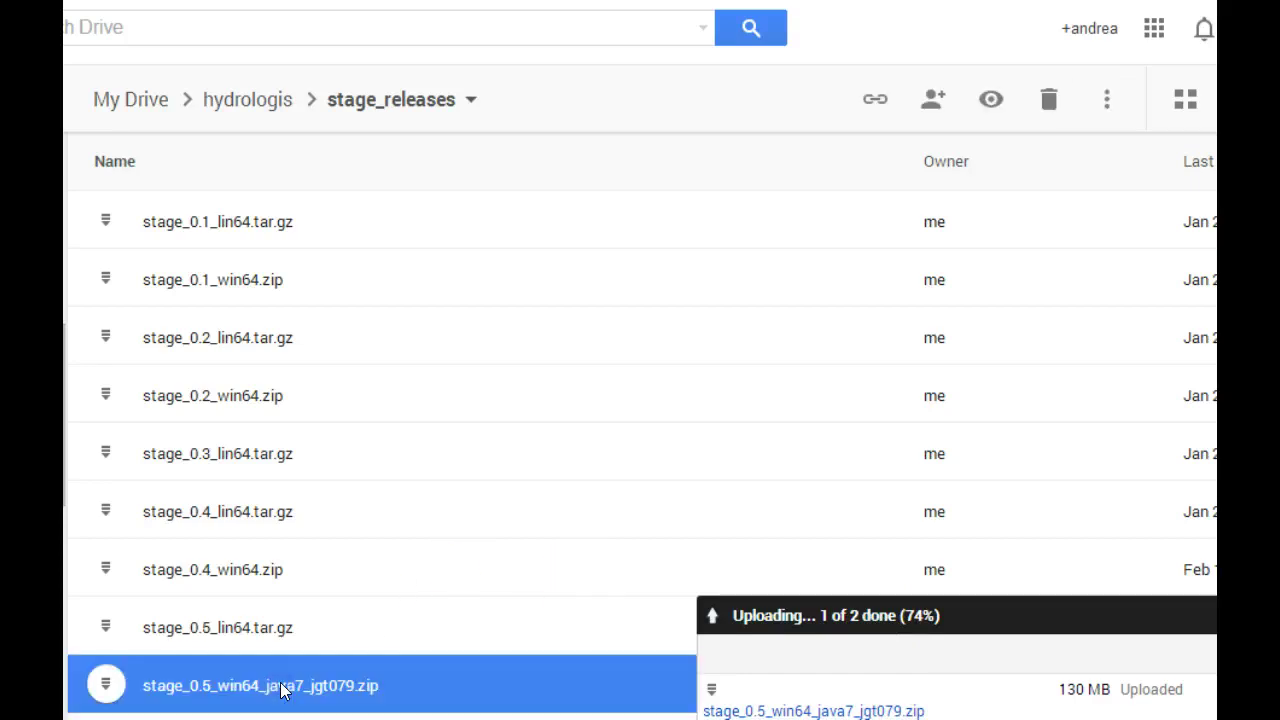